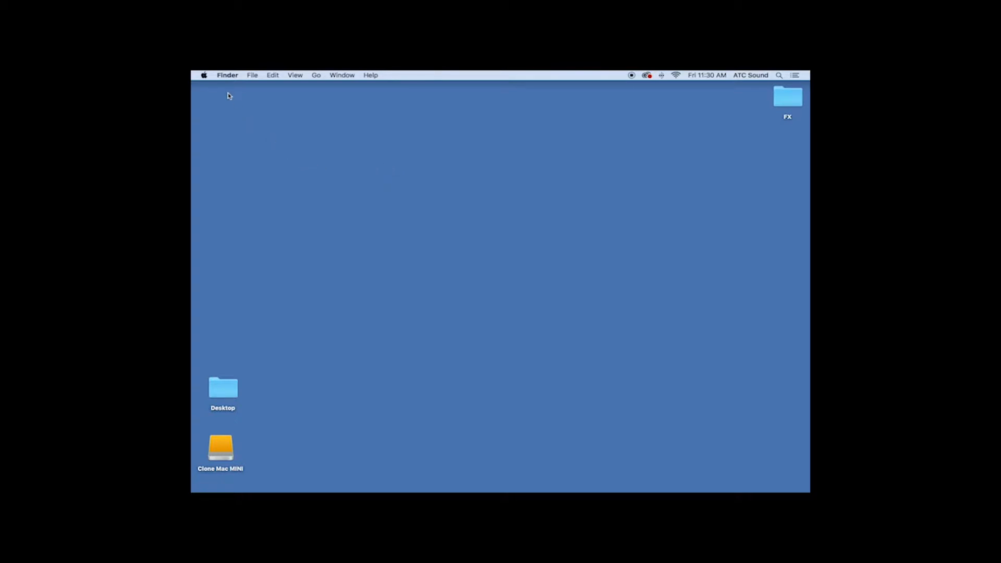
Step: Check the Mac's macOS version and hardware overview, closing the information window when finished
{"action": "left_click", "coordinate": [205, 76]}
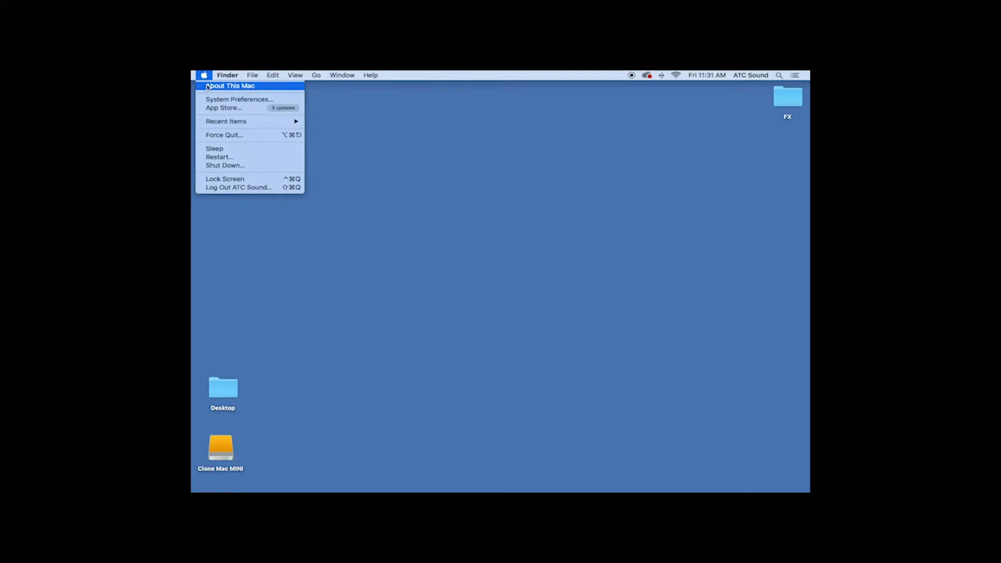
{"action": "left_click", "coordinate": [213, 87]}
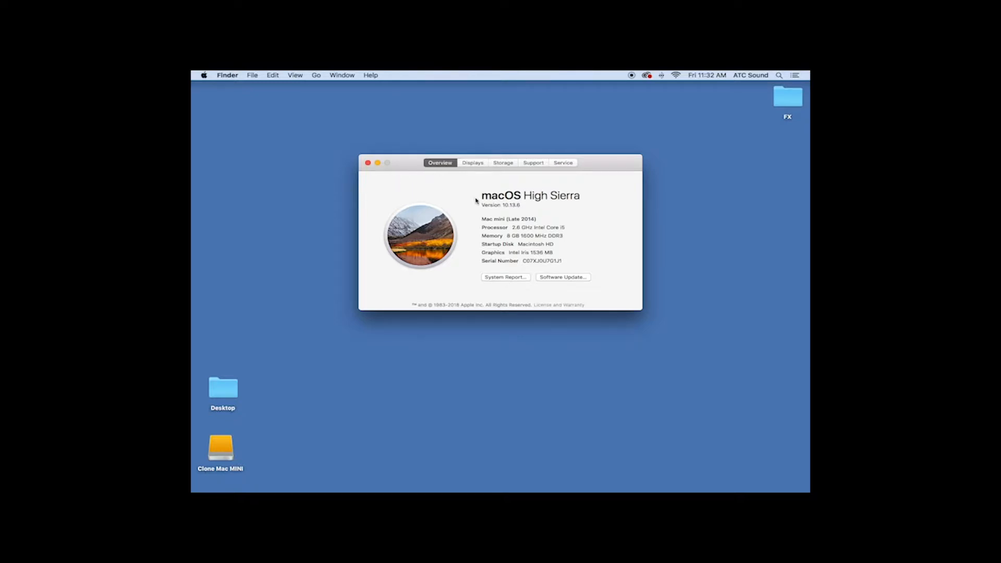
{"action": "left_click_drag", "start_coordinate": [412, 166], "coordinate": [411, 146]}
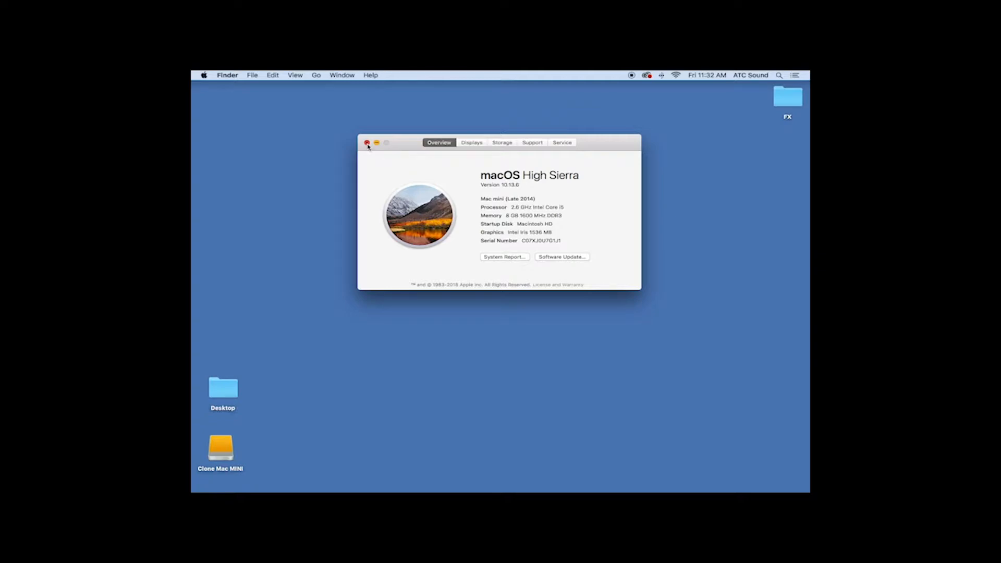
{"action": "left_click", "coordinate": [367, 143]}
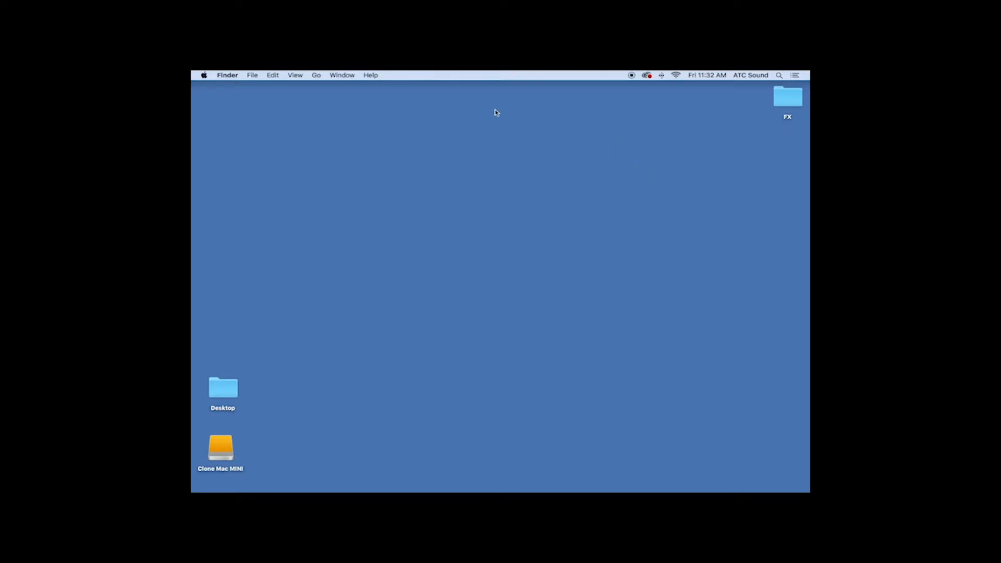
Step: Set the system sound output device to Scarlett 2i4 USB and close the preferences
{"action": "left_click", "coordinate": [208, 76]}
{"action": "left_click", "coordinate": [237, 99]}
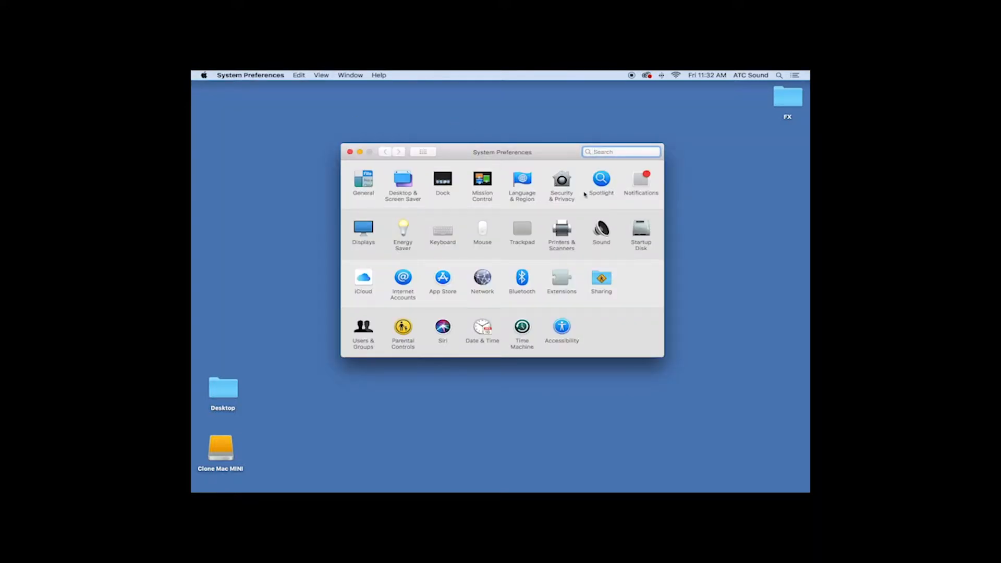
{"action": "left_click", "coordinate": [605, 234]}
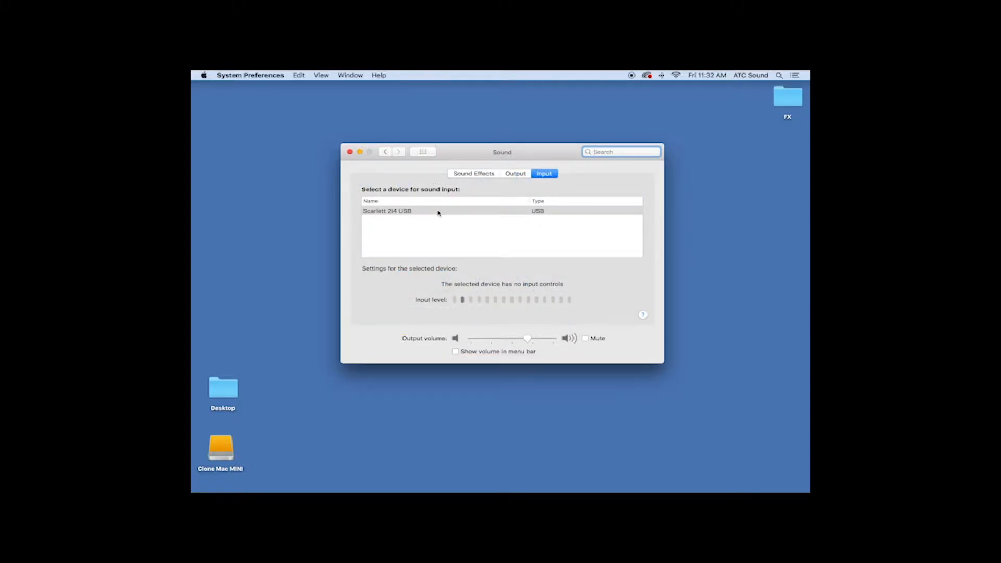
{"action": "left_click", "coordinate": [516, 174]}
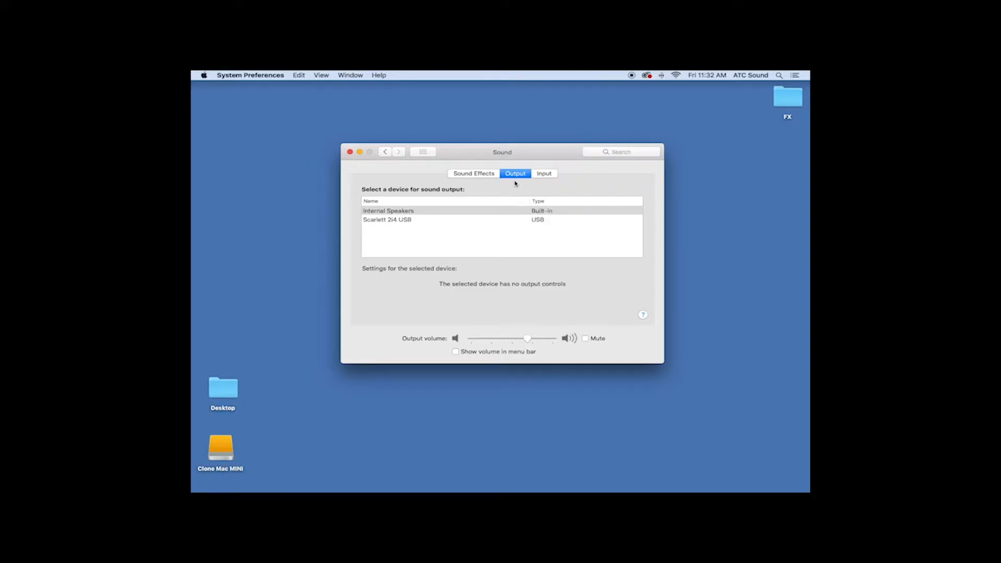
{"action": "left_click", "coordinate": [455, 211]}
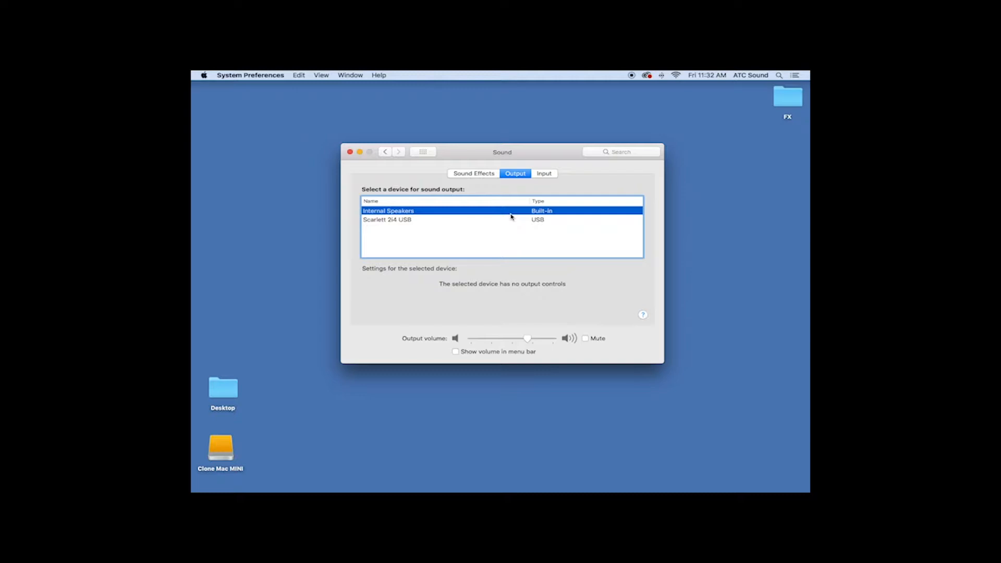
{"action": "left_click", "coordinate": [475, 221]}
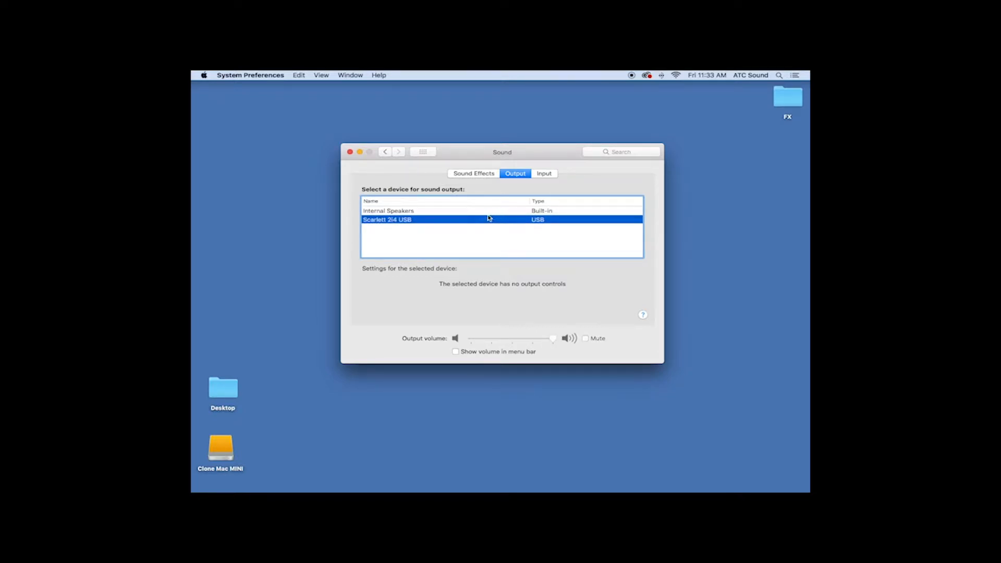
{"action": "left_click", "coordinate": [350, 152]}
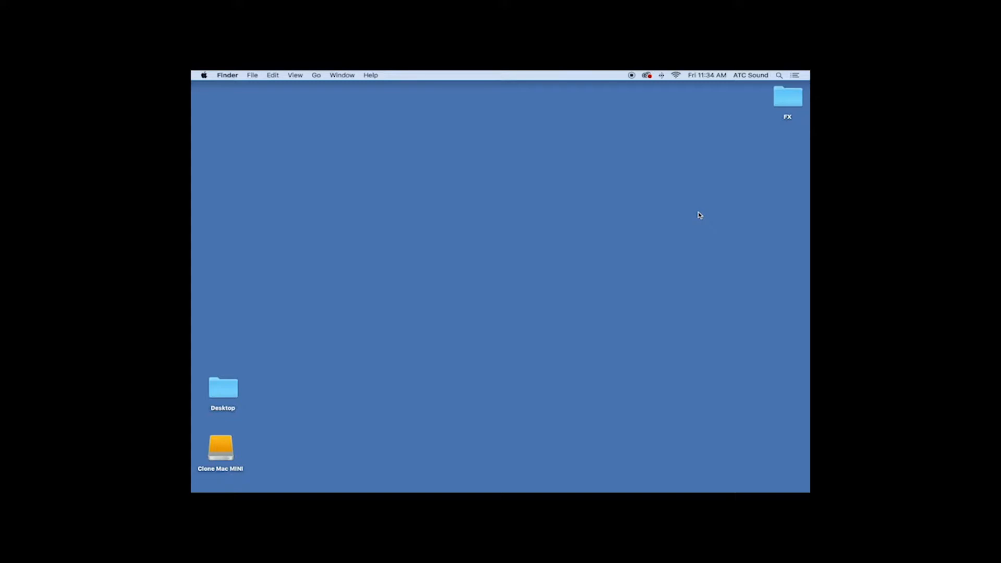
Step: Create a new desktop folder named "Qlab4 Intro Tutorial"
{"action": "key", "text": "super+shift+n"}
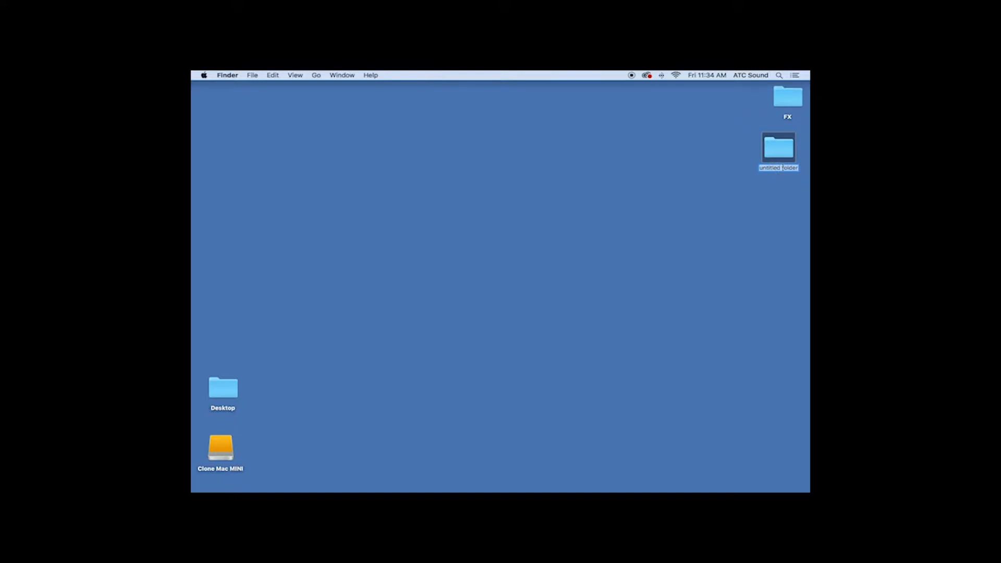
{"action": "type", "text": "Qlab4 Intro Tutorial"}
{"action": "key", "text": "Return"}
Step: Copy the audio folder from the desktop's FX folder into the Qlab4 Intro Tutorial folder
{"action": "double_click", "coordinate": [785, 155]}
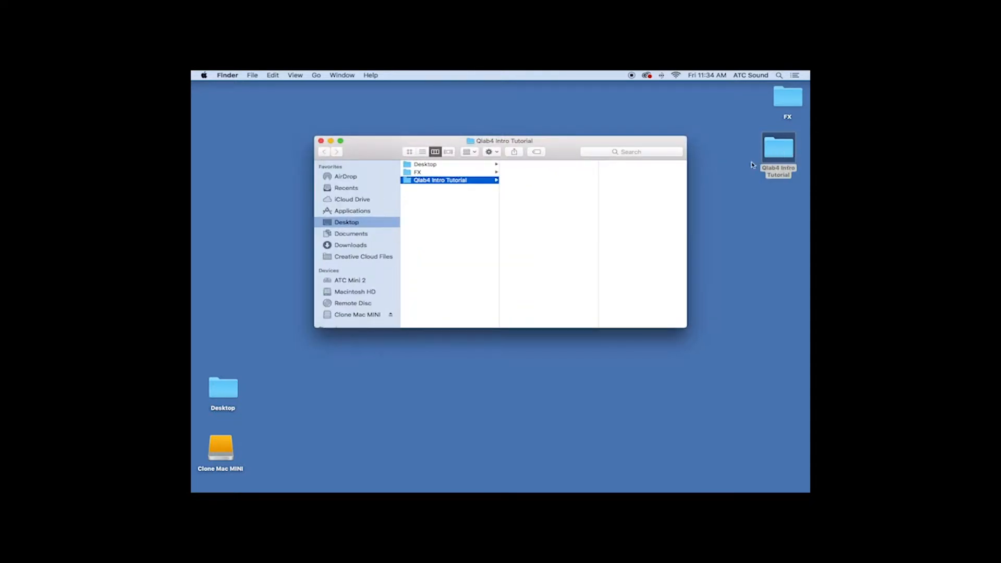
{"action": "left_click", "coordinate": [480, 172]}
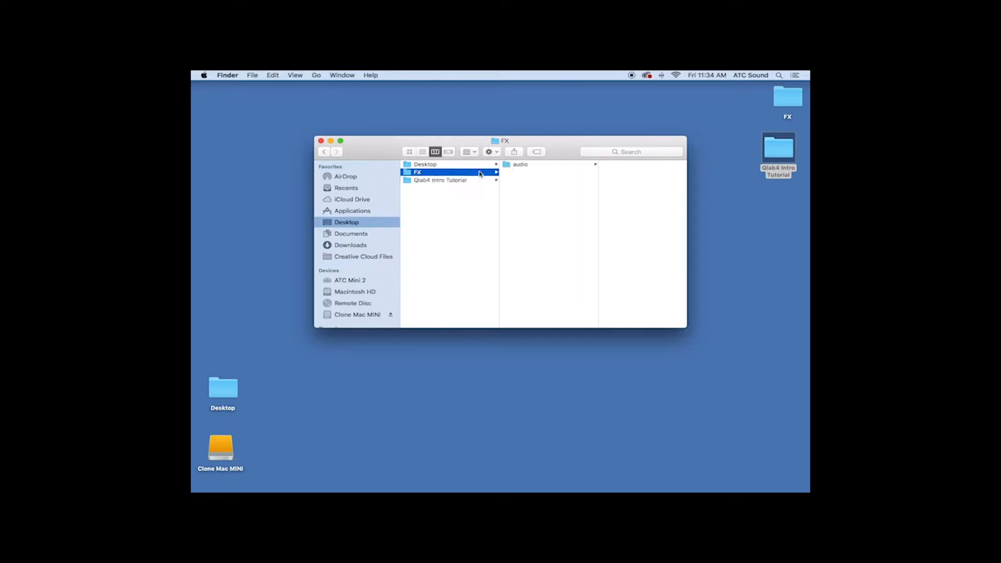
{"action": "left_click", "coordinate": [542, 165]}
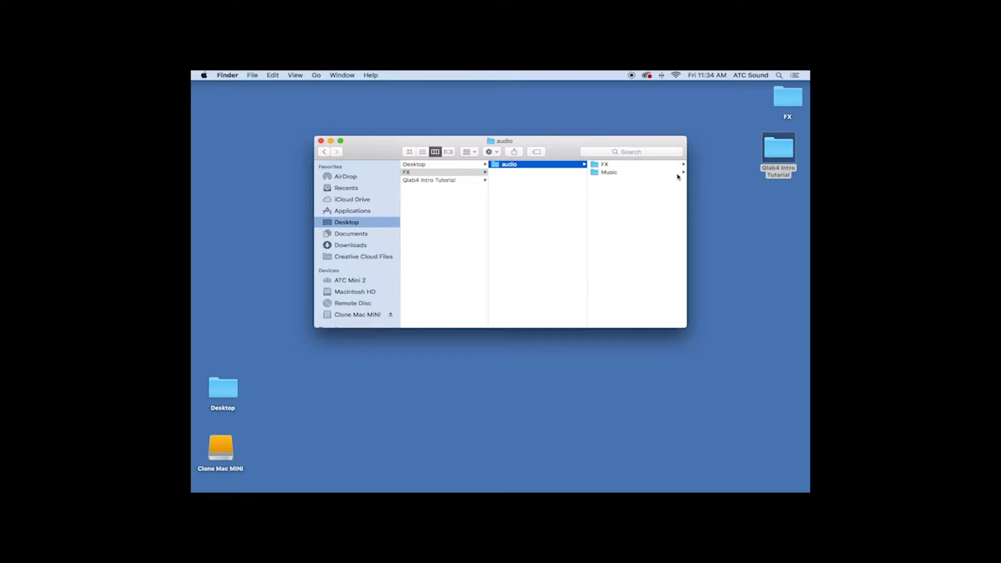
{"action": "scroll", "coordinate": [654, 166], "scroll_direction": "right", "scroll_amount": 1}
{"action": "scroll", "coordinate": [653, 167], "scroll_direction": "left", "scroll_amount": 1}
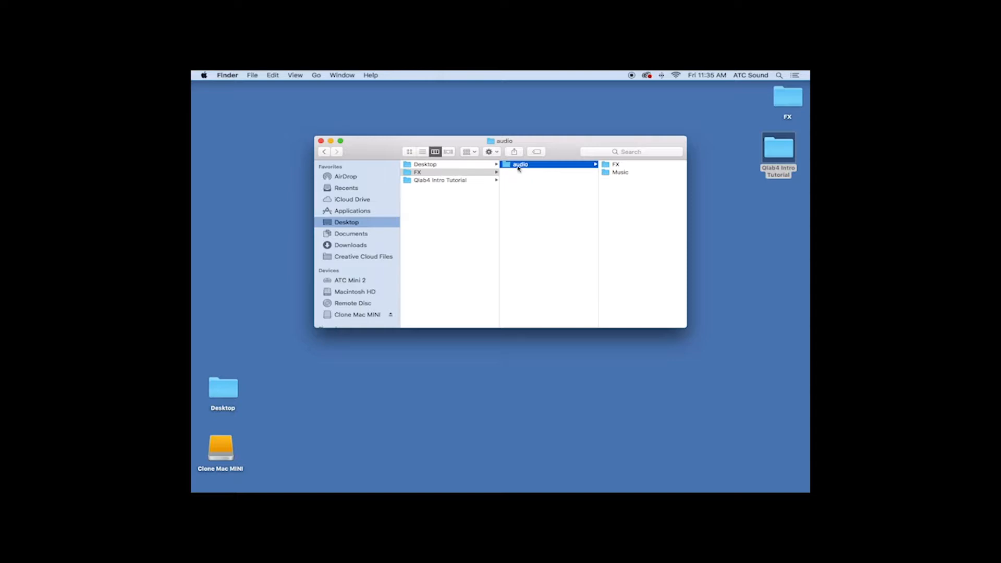
{"action": "left_click", "coordinate": [493, 180]}
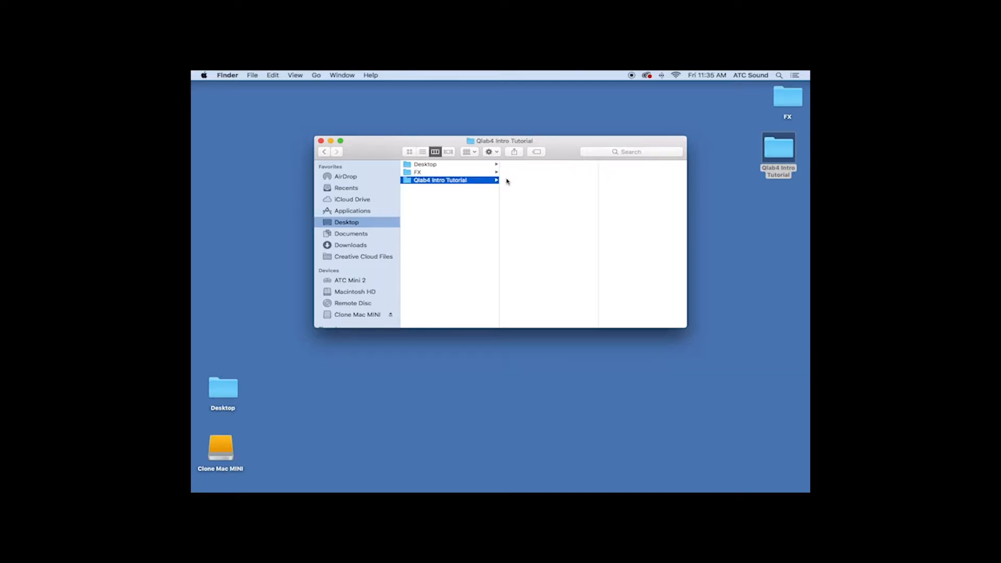
{"action": "key", "text": "super+v"}
Step: Look through the copied audio folder's nature and radio fx effects and its Music subfolder
{"action": "left_click", "coordinate": [534, 165]}
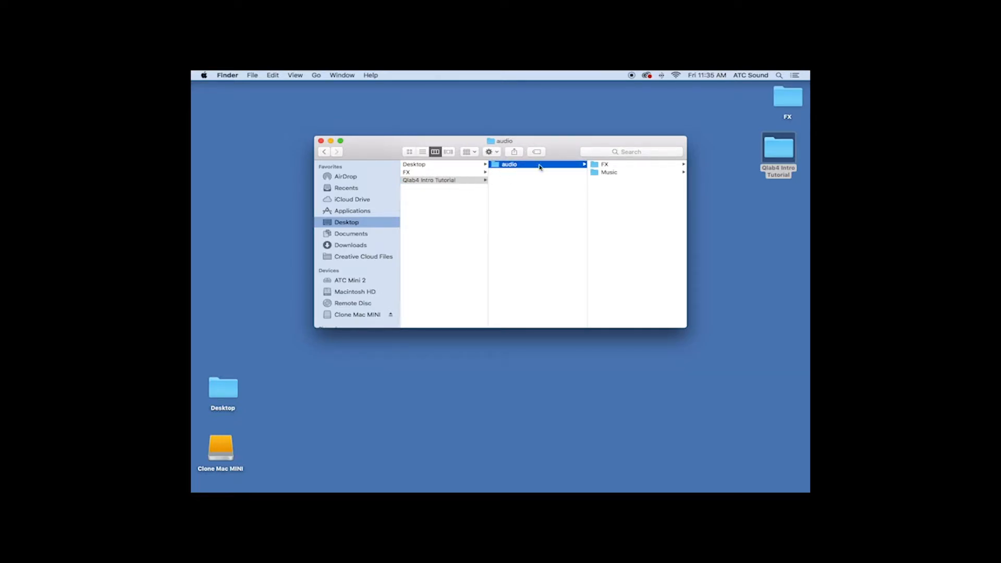
{"action": "scroll", "coordinate": [578, 164], "scroll_direction": "right", "scroll_amount": 1}
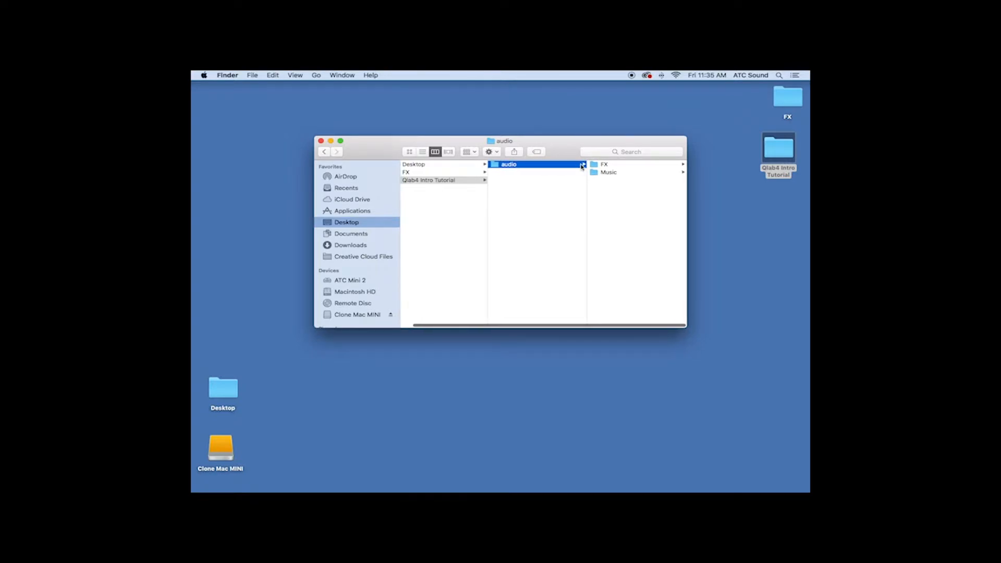
{"action": "left_click", "coordinate": [617, 165]}
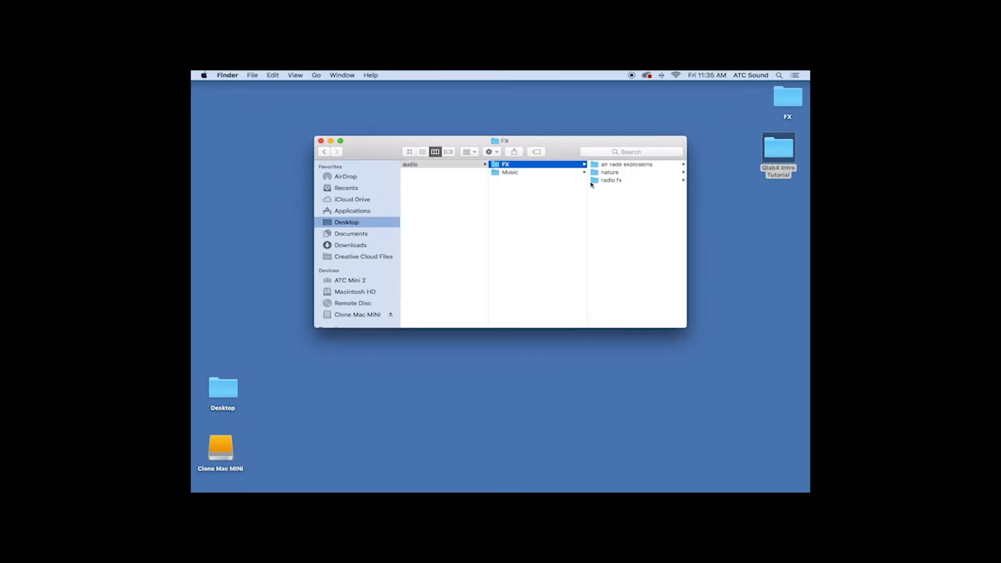
{"action": "left_click", "coordinate": [624, 174]}
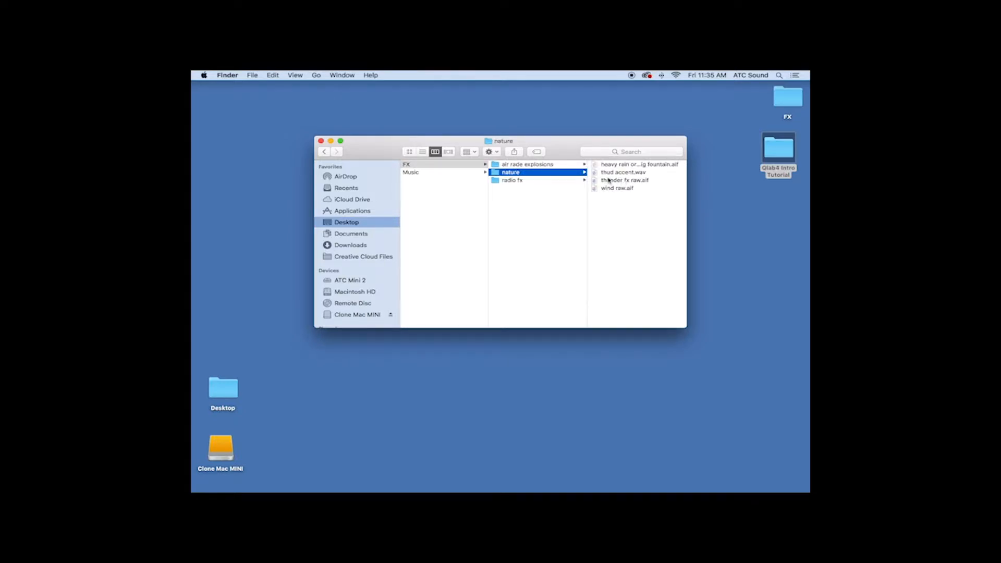
{"action": "left_click", "coordinate": [571, 181]}
{"action": "scroll", "coordinate": [566, 177], "scroll_direction": "left", "scroll_amount": 3}
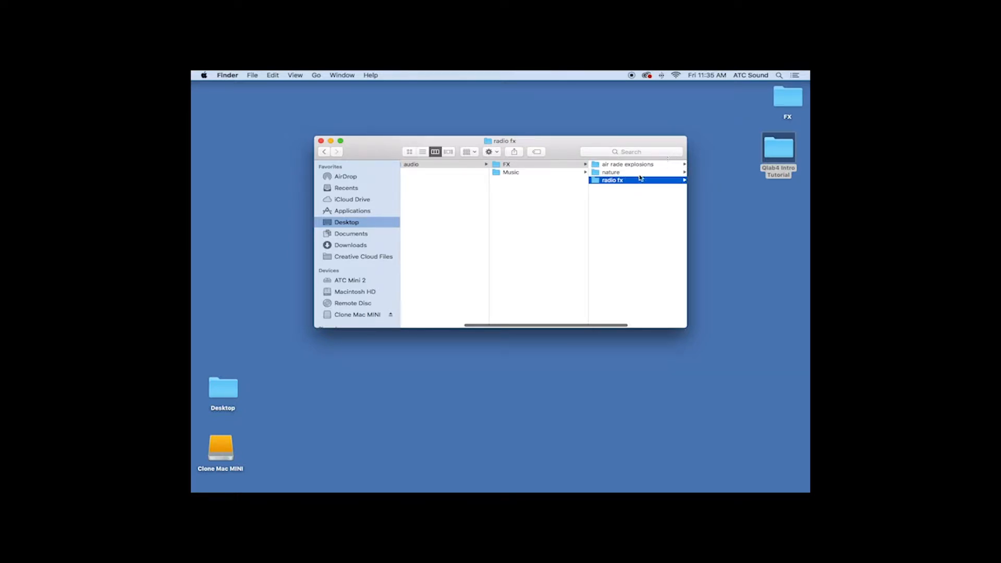
{"action": "left_click", "coordinate": [574, 173]}
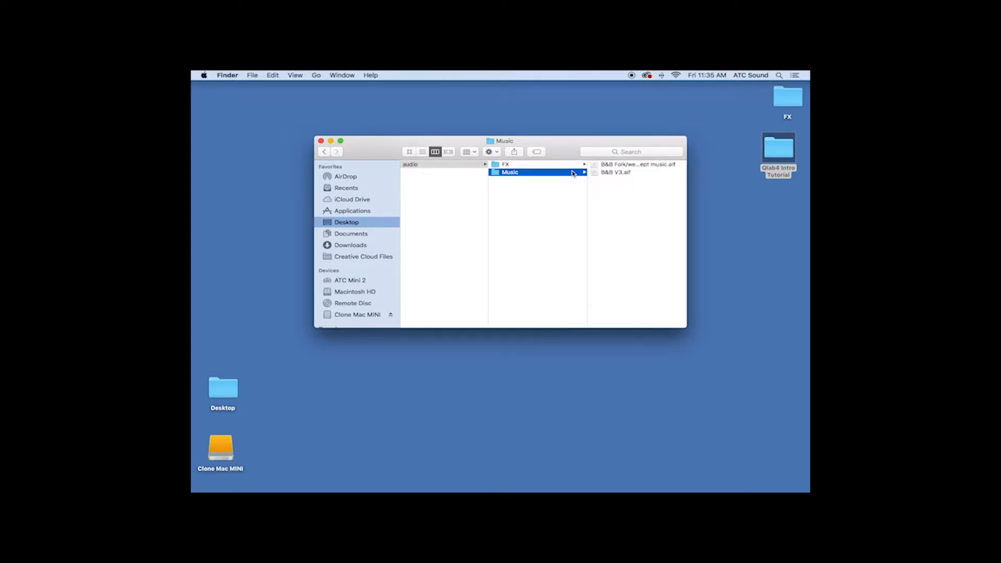
{"action": "scroll", "coordinate": [558, 175], "scroll_direction": "left", "scroll_amount": 5}
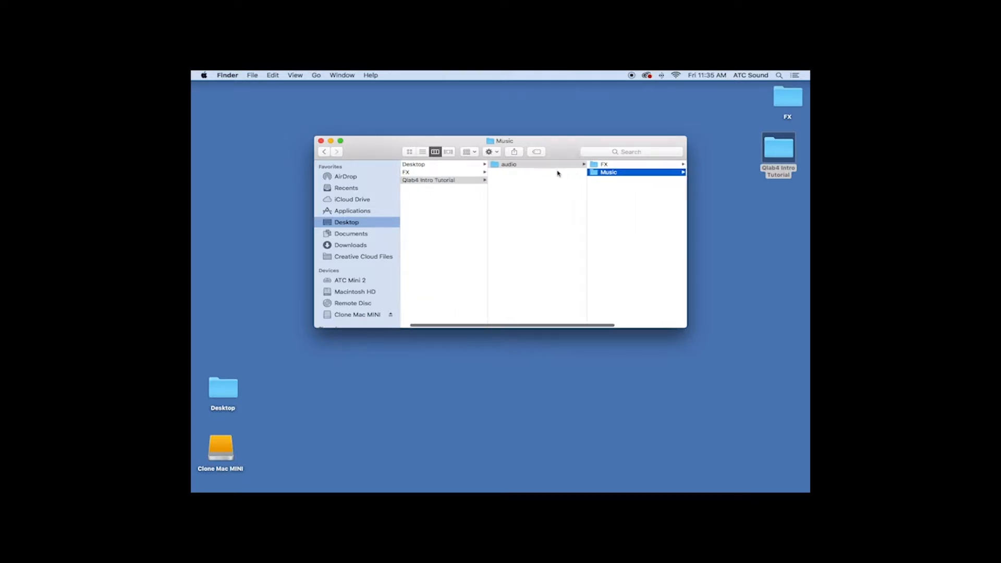
{"action": "left_click", "coordinate": [484, 180]}
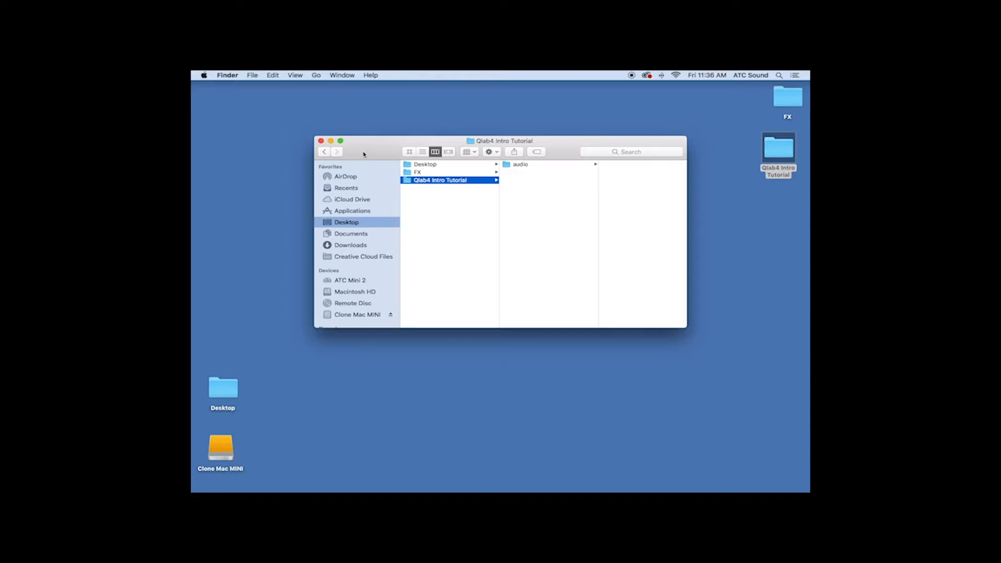
Step: Review how the audio files are sorted into air rade explosions, nature, radio fx and Music, and close the Finder window
{"action": "left_click", "coordinate": [528, 166]}
{"action": "left_click", "coordinate": [603, 165]}
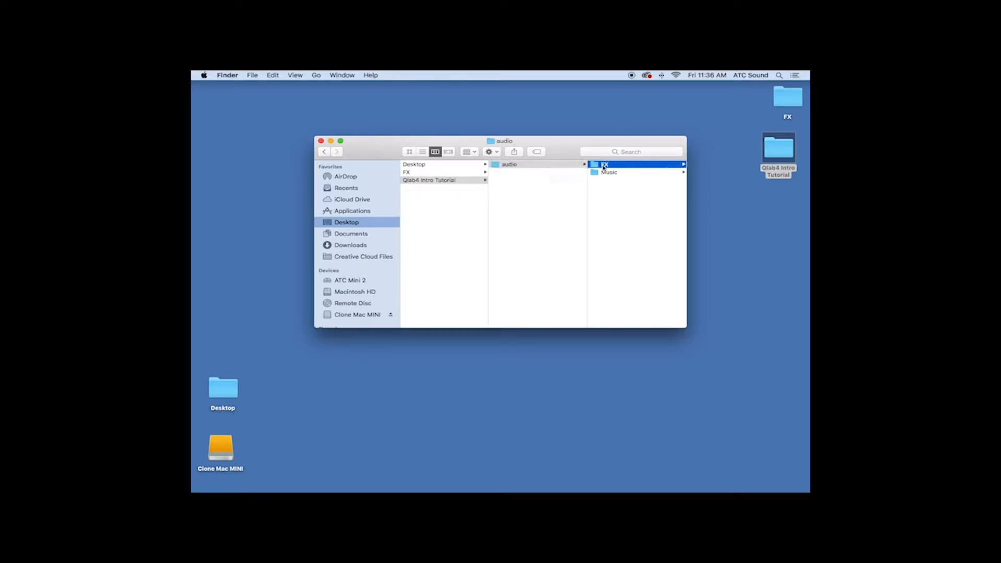
{"action": "left_click", "coordinate": [626, 166]}
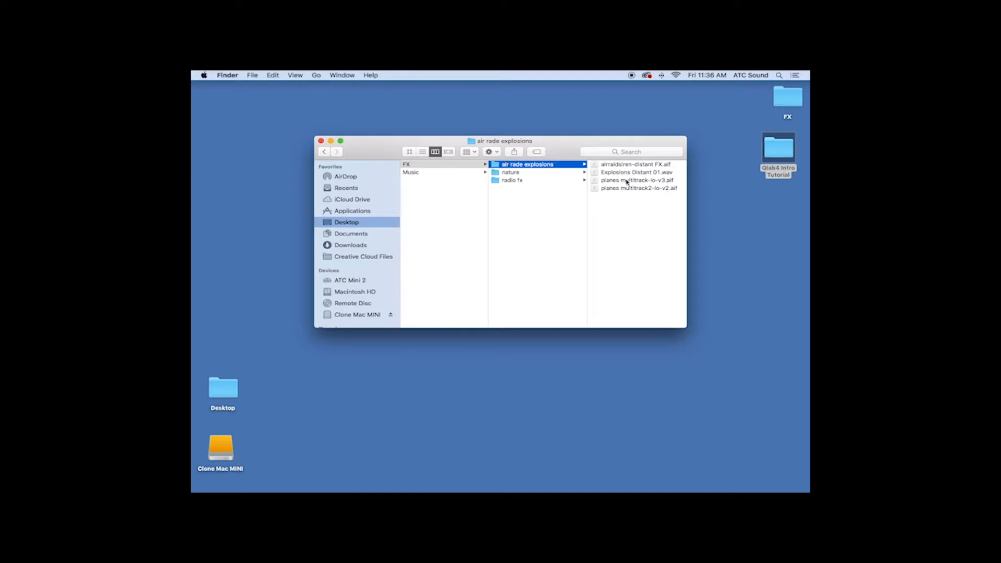
{"action": "left_click", "coordinate": [572, 174]}
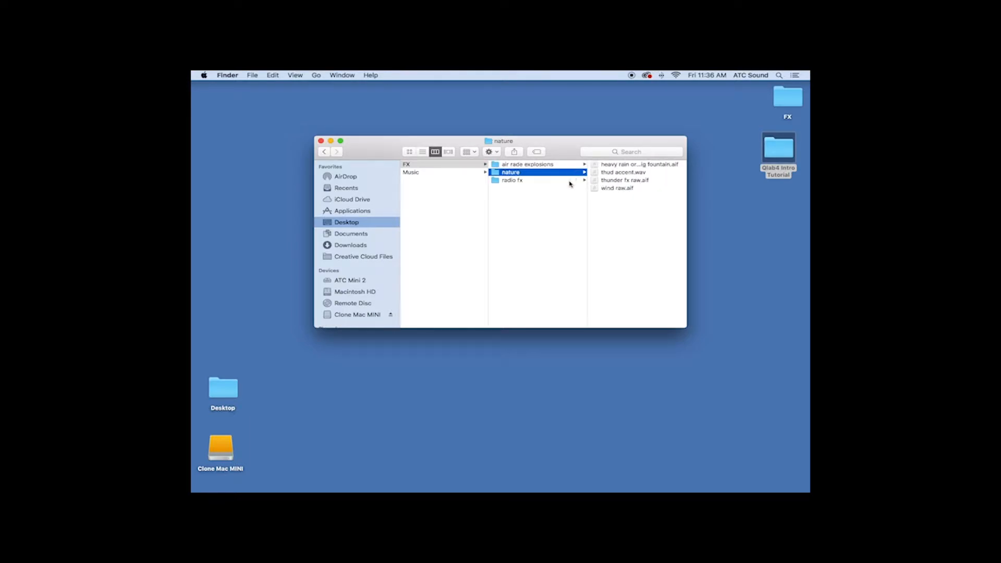
{"action": "left_click", "coordinate": [570, 181]}
{"action": "left_click", "coordinate": [567, 173]}
{"action": "left_click", "coordinate": [566, 166]}
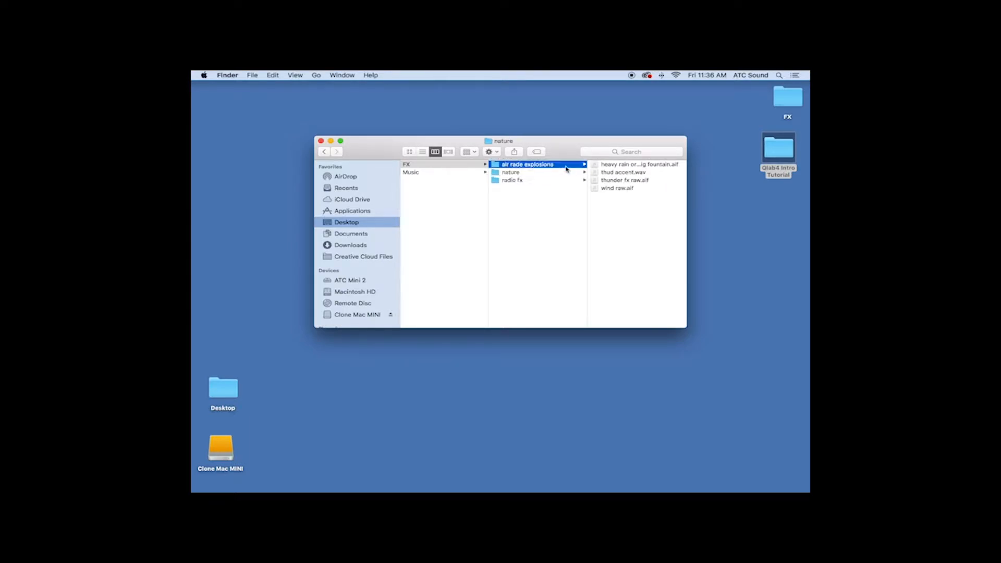
{"action": "left_click", "coordinate": [556, 175]}
{"action": "left_click", "coordinate": [557, 182]}
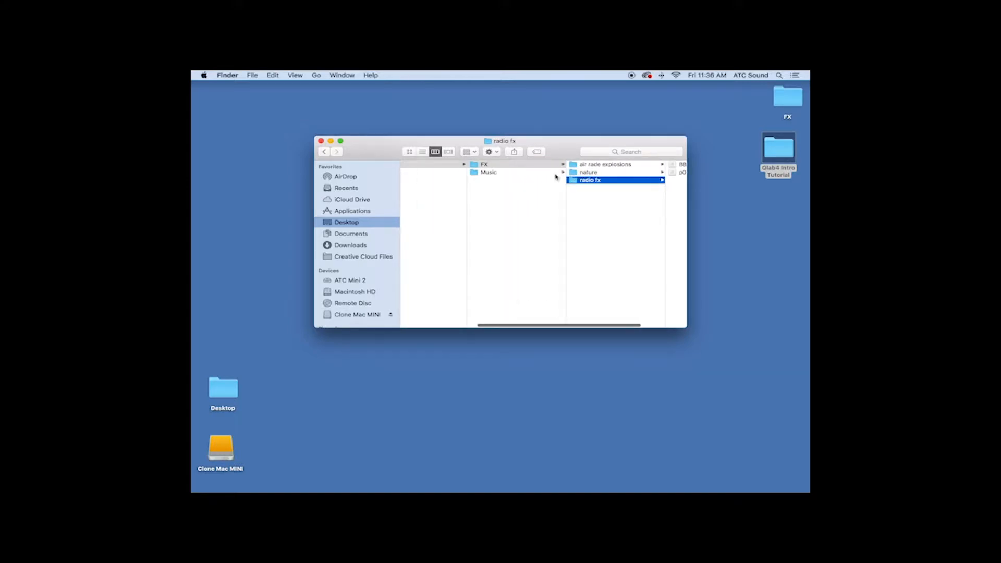
{"action": "left_click", "coordinate": [554, 165]}
{"action": "left_click", "coordinate": [555, 174]}
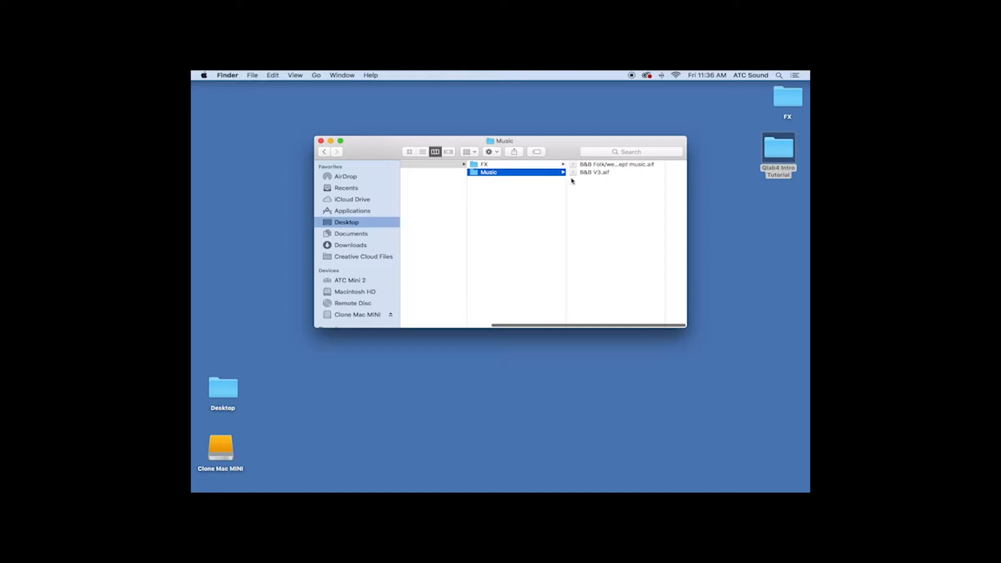
{"action": "scroll", "coordinate": [523, 173], "scroll_direction": "left", "scroll_amount": 5}
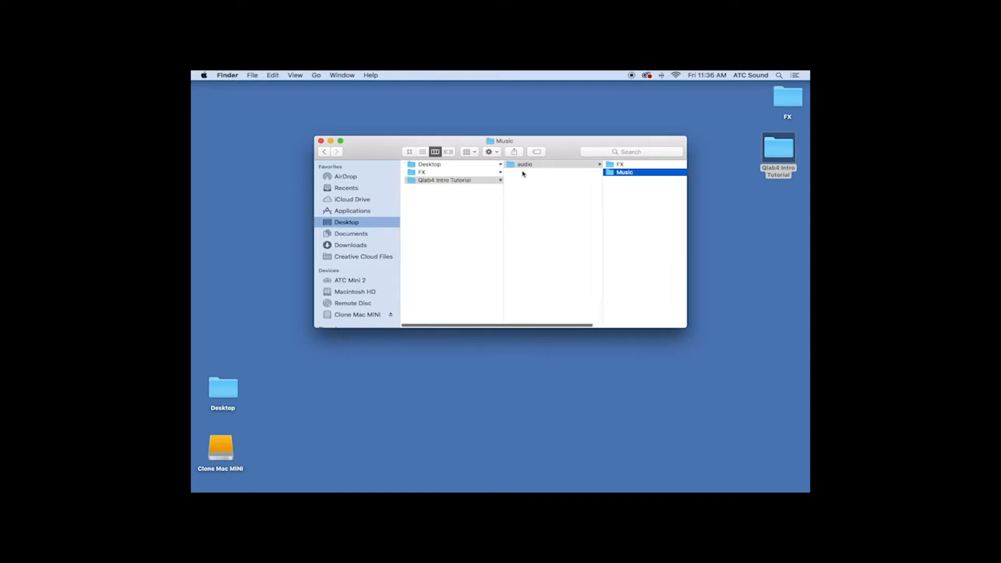
{"action": "left_click", "coordinate": [478, 182]}
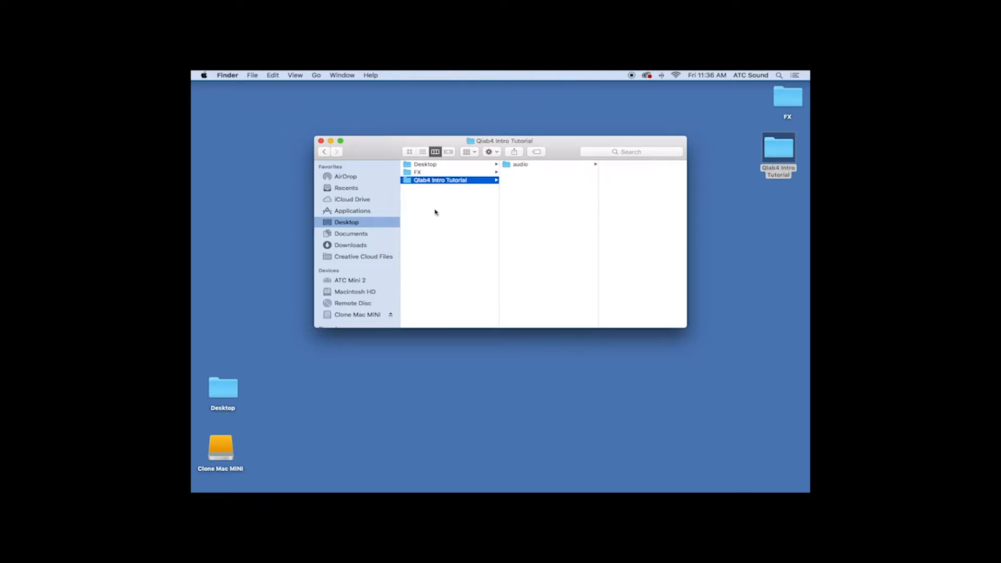
{"action": "left_click", "coordinate": [321, 141]}
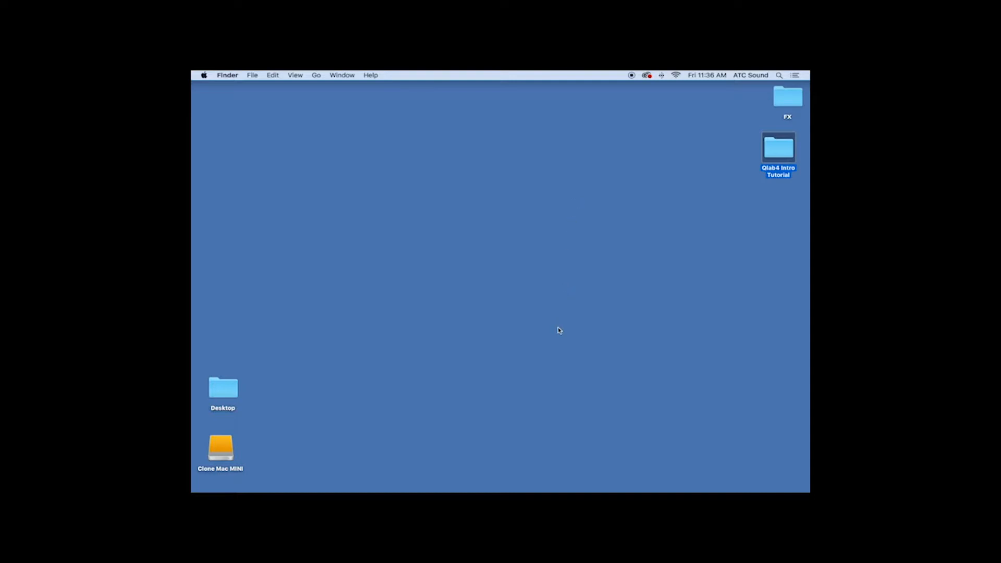
Step: Launch QLab 4 from the Applications folder and create a new workspace from the built-in blank workspace
{"action": "mouse_move", "coordinate": [583, 490]}
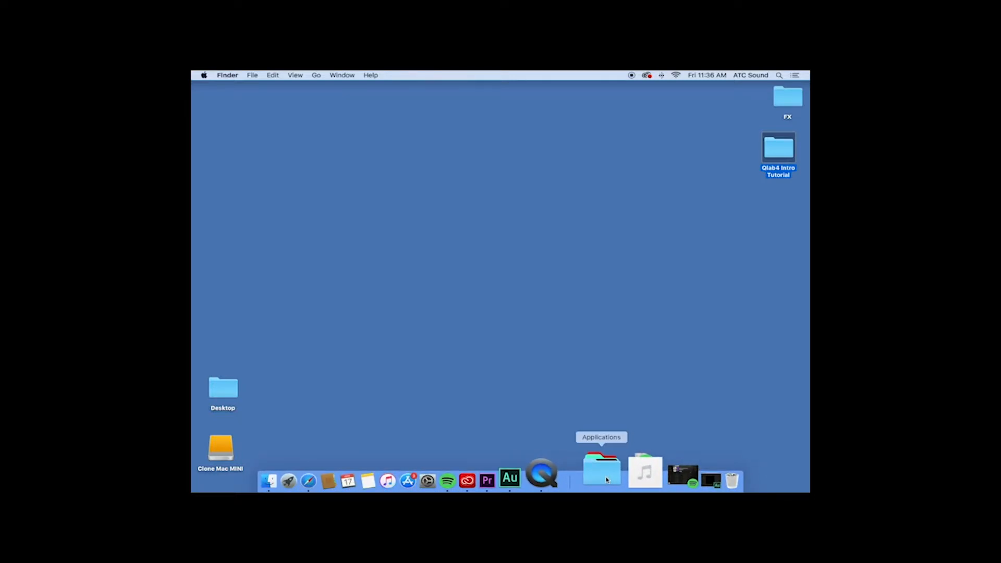
{"action": "left_click", "coordinate": [606, 478]}
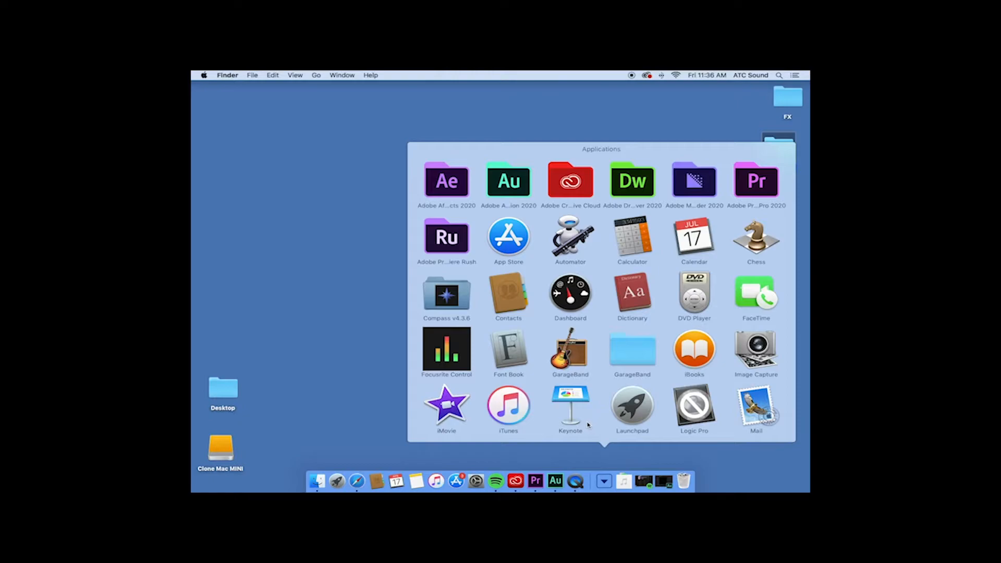
{"action": "scroll", "coordinate": [591, 426], "scroll_direction": "down", "scroll_amount": 10}
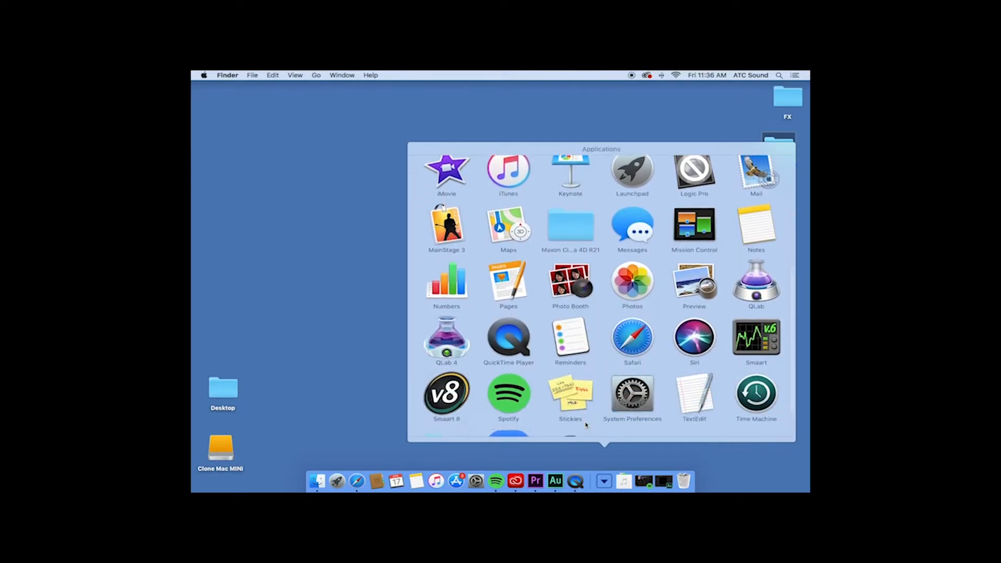
{"action": "scroll", "coordinate": [586, 425], "scroll_direction": "down", "scroll_amount": 2}
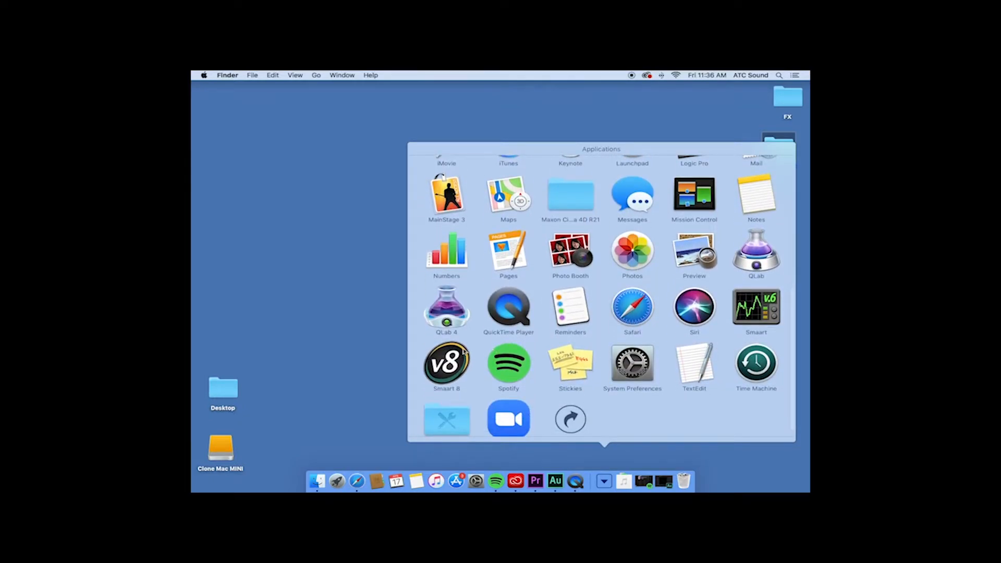
{"action": "left_click", "coordinate": [445, 320]}
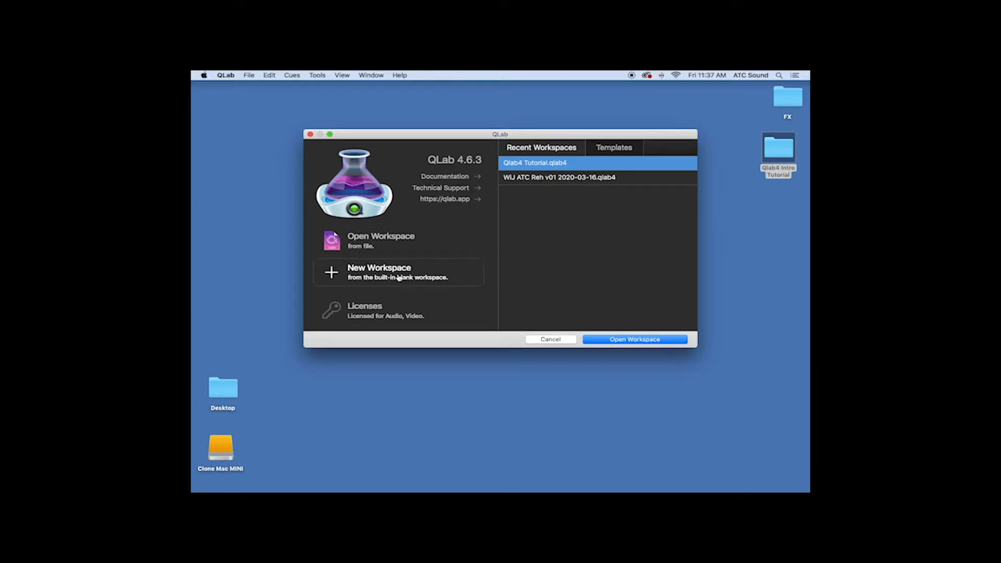
{"action": "left_click", "coordinate": [334, 274]}
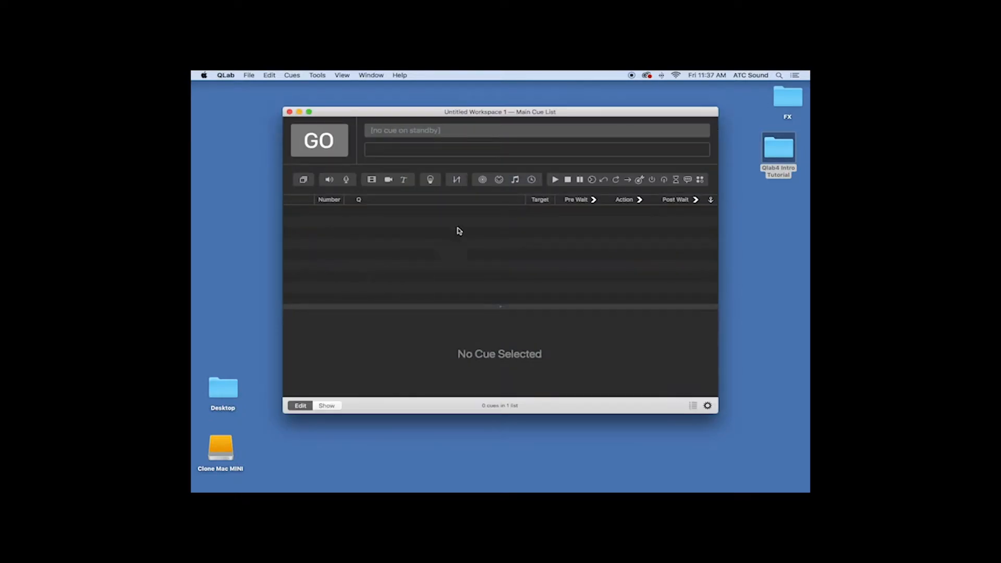
{"action": "left_click_drag", "start_coordinate": [439, 115], "coordinate": [439, 140]}
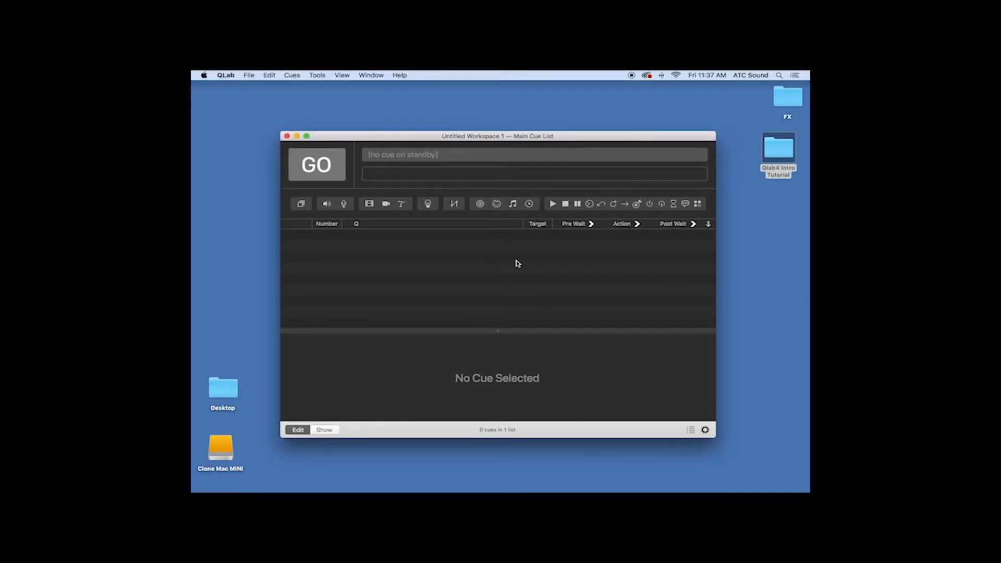
{"action": "left_click_drag", "start_coordinate": [451, 137], "coordinate": [444, 117]}
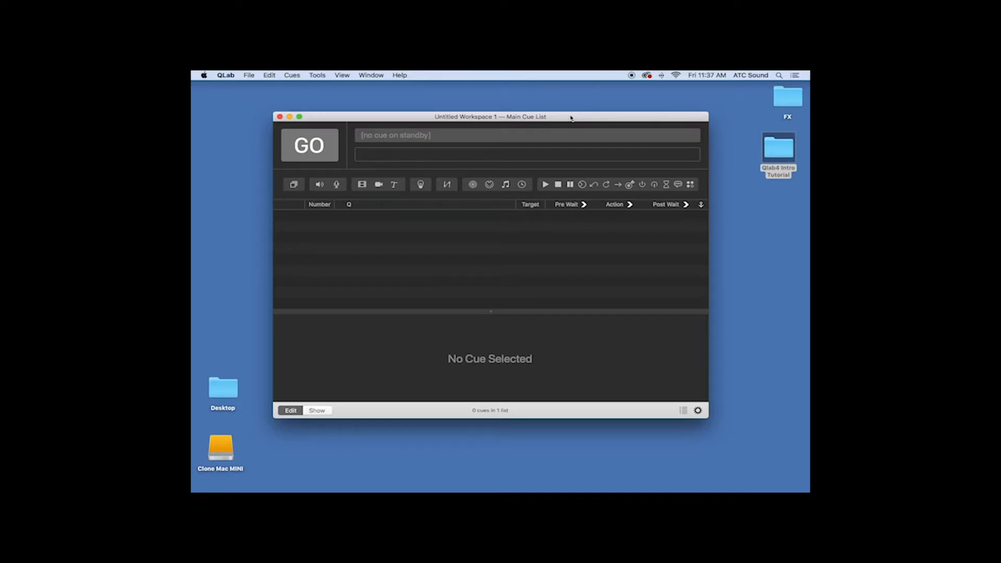
Step: Save the workspace as "Qlab4 Intro Tutorial" inside the desktop's Qlab4 Intro Tutorial folder
{"action": "key", "text": "super+s"}
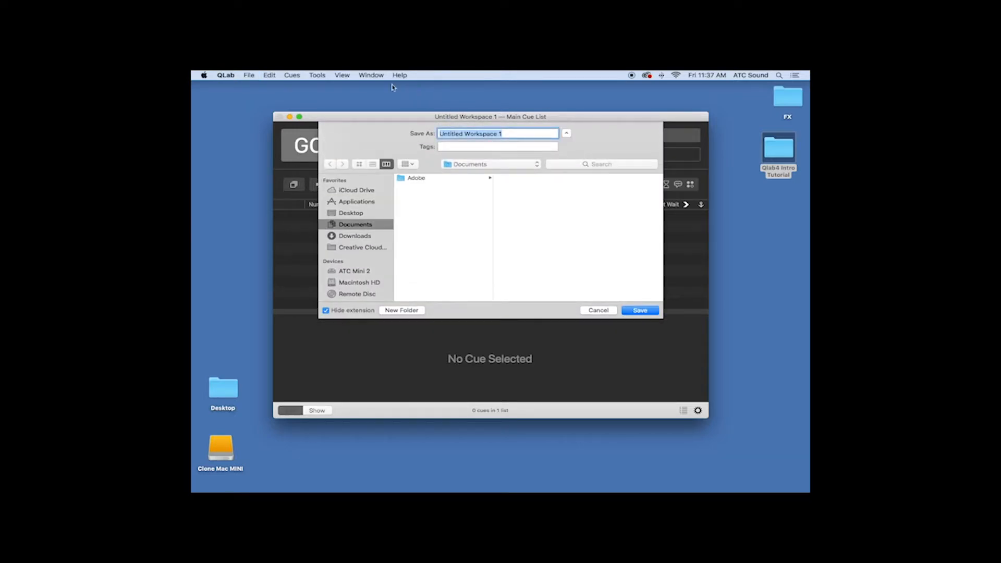
{"action": "left_click", "coordinate": [249, 75]}
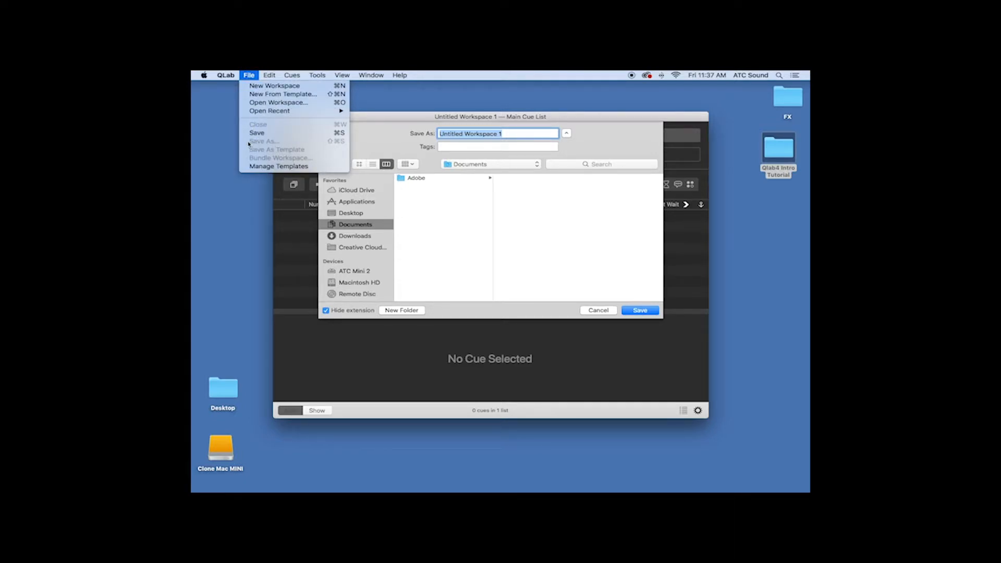
{"action": "left_click", "coordinate": [375, 125]}
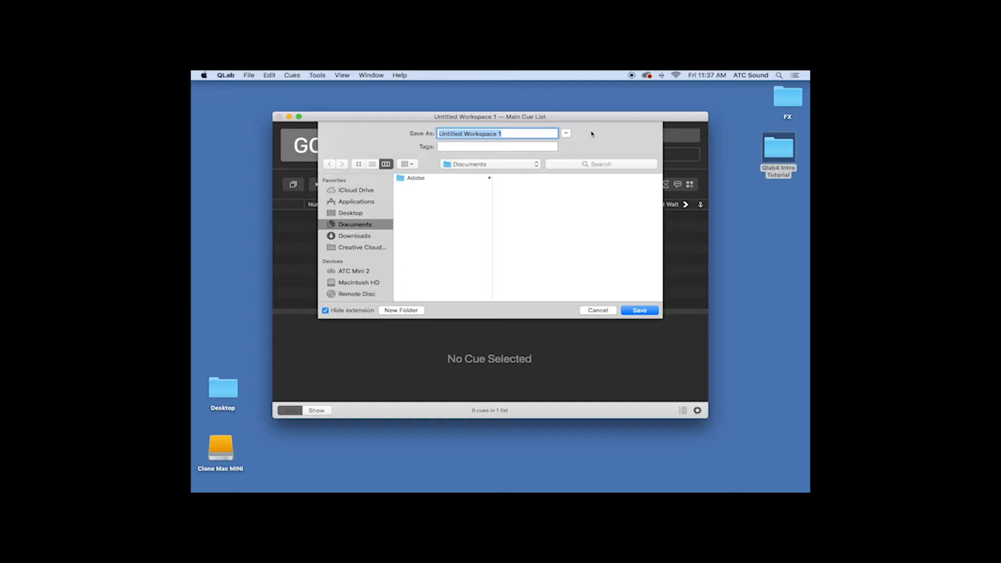
{"action": "type", "text": "Qlab4 Intro Tutorial"}
{"action": "left_click", "coordinate": [358, 215]}
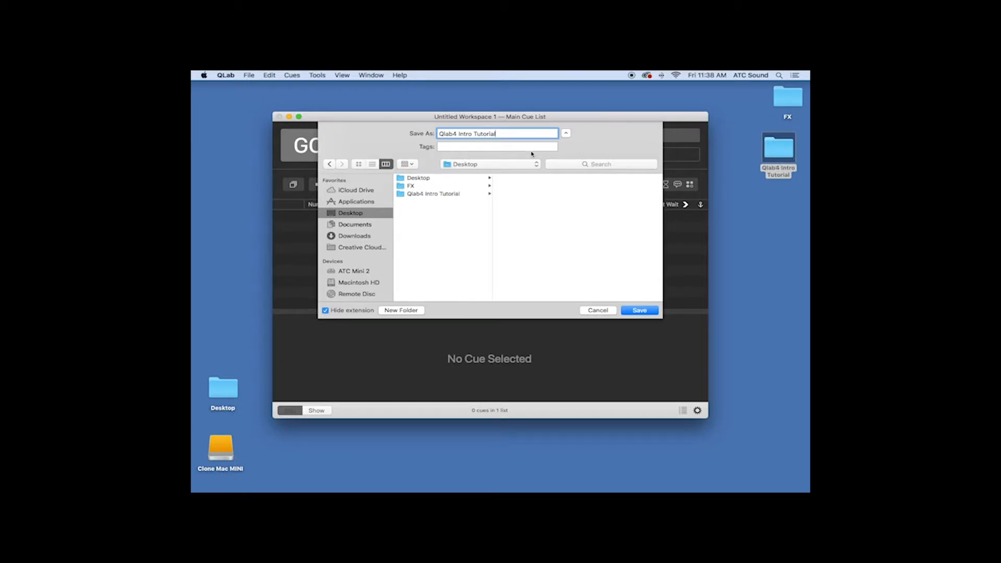
{"action": "left_click", "coordinate": [441, 195]}
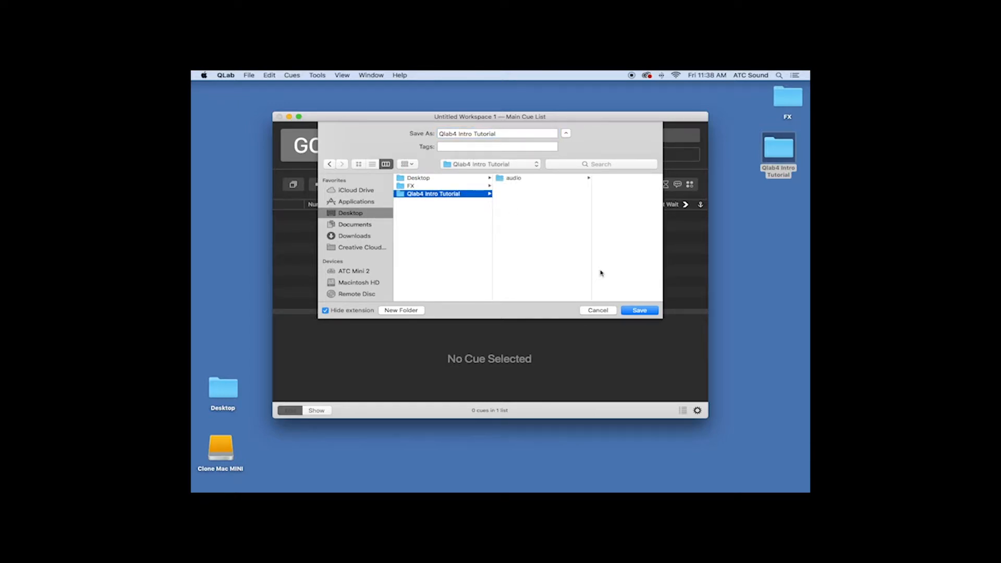
{"action": "left_click", "coordinate": [632, 311]}
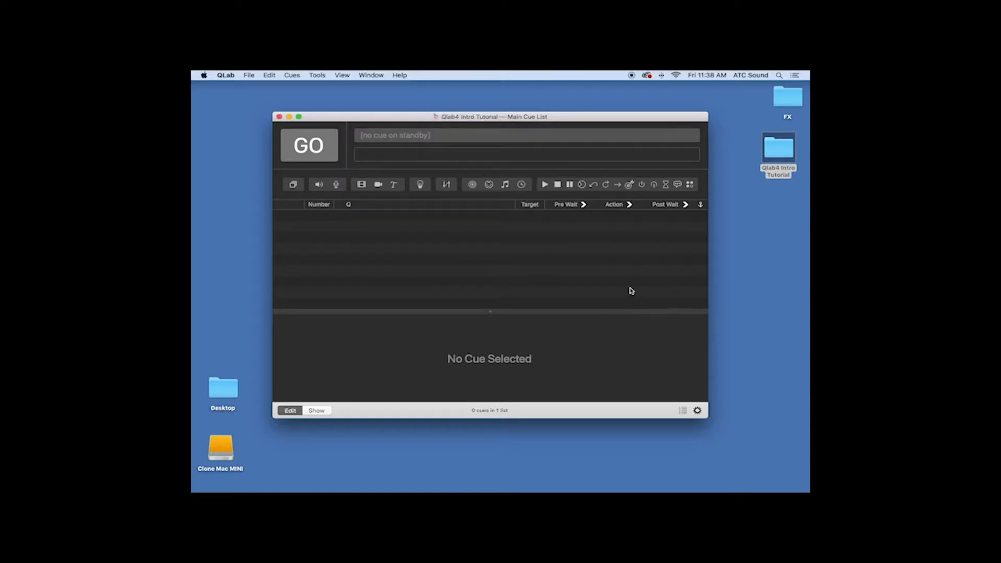
Step: Check the saved workspace file in the desktop's Qlab4 Intro Tutorial folder, and close the Finder window
{"action": "double_click", "coordinate": [787, 154]}
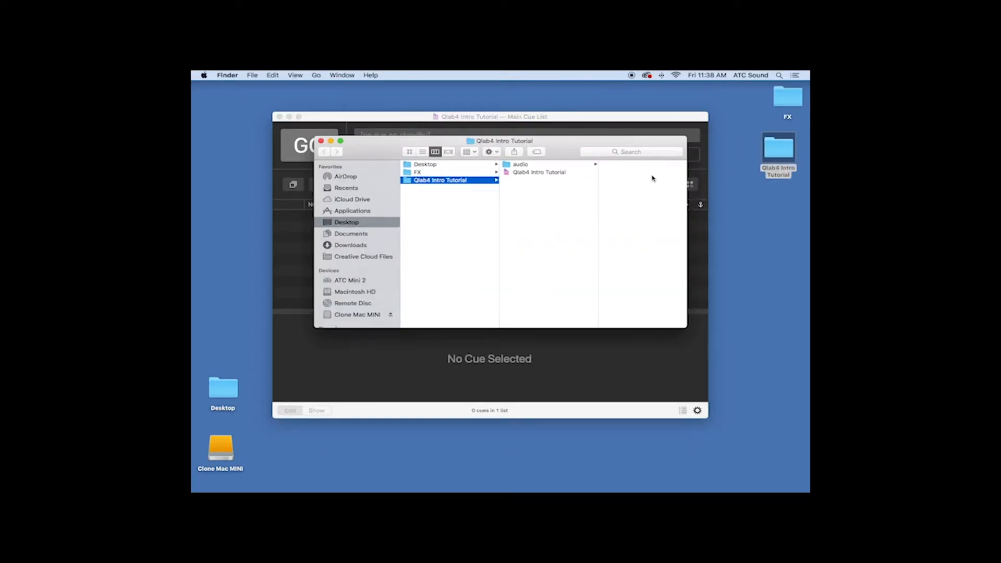
{"action": "left_click", "coordinate": [562, 172]}
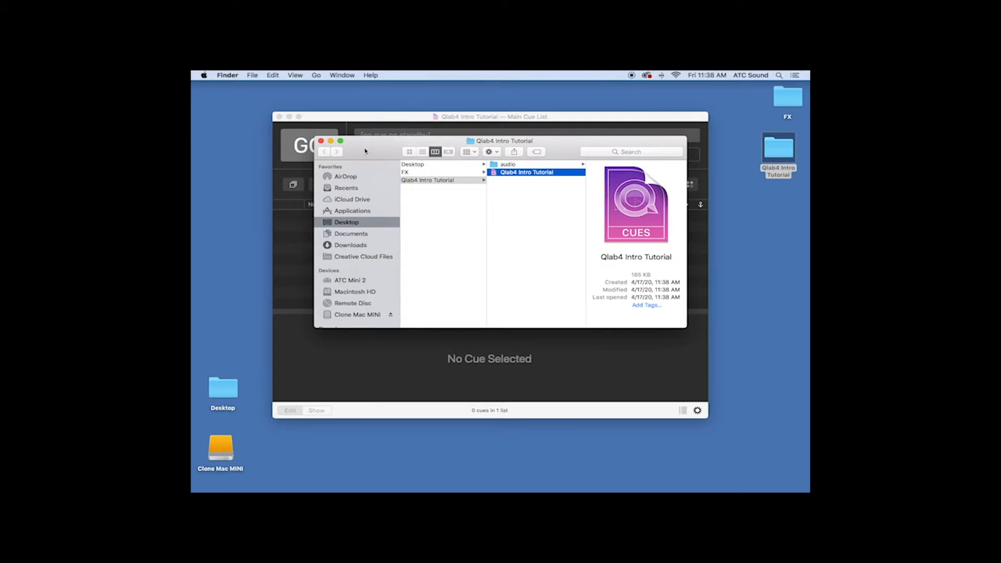
{"action": "left_click", "coordinate": [320, 141]}
{"action": "left_click", "coordinate": [252, 75]}
{"action": "left_click", "coordinate": [252, 75]}
{"action": "left_click", "coordinate": [350, 116]}
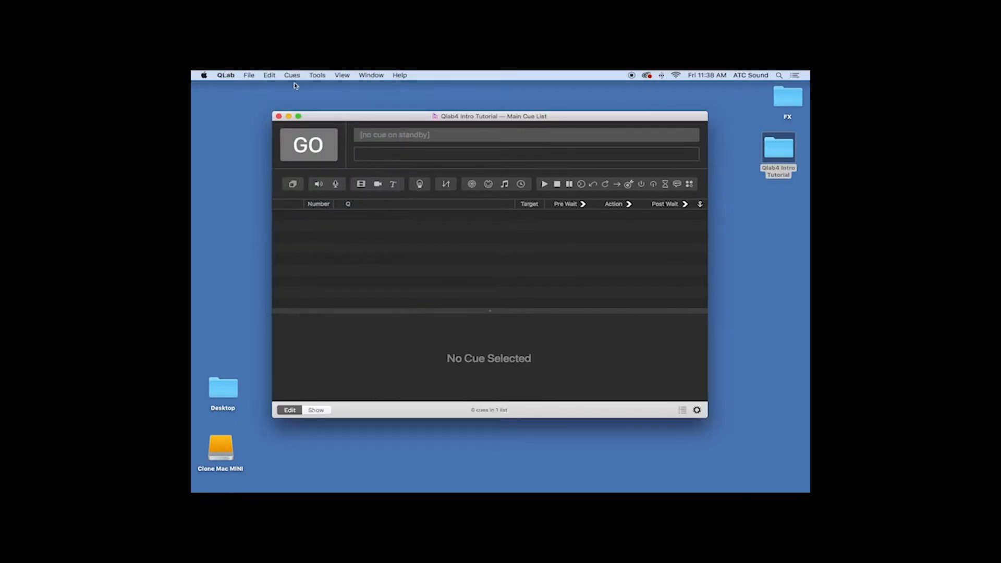
{"action": "left_click", "coordinate": [245, 75]}
{"action": "mouse_move", "coordinate": [290, 111]}
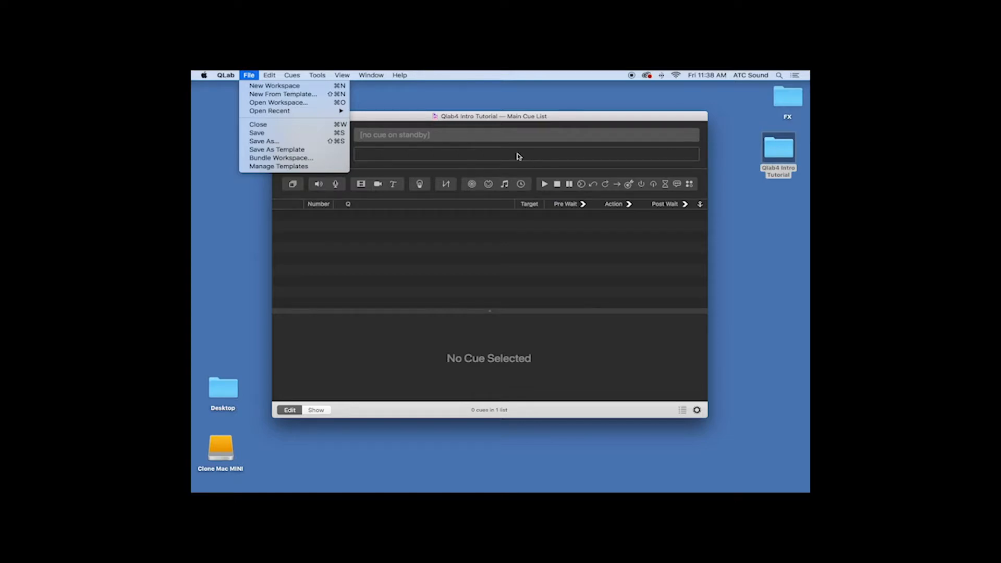
{"action": "left_click", "coordinate": [461, 119]}
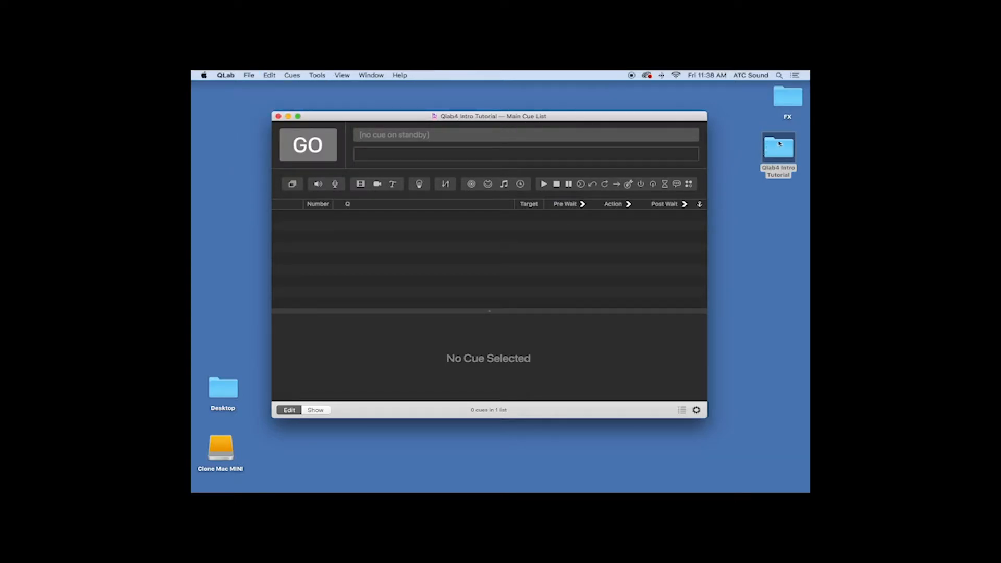
{"action": "left_click_drag", "start_coordinate": [779, 139], "coordinate": [774, 146]}
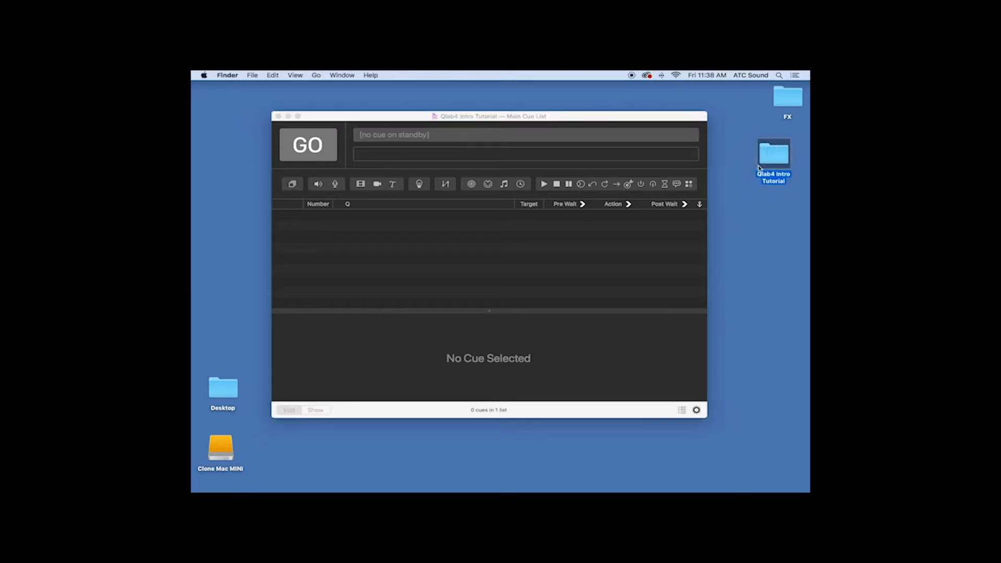
{"action": "left_click", "coordinate": [576, 122]}
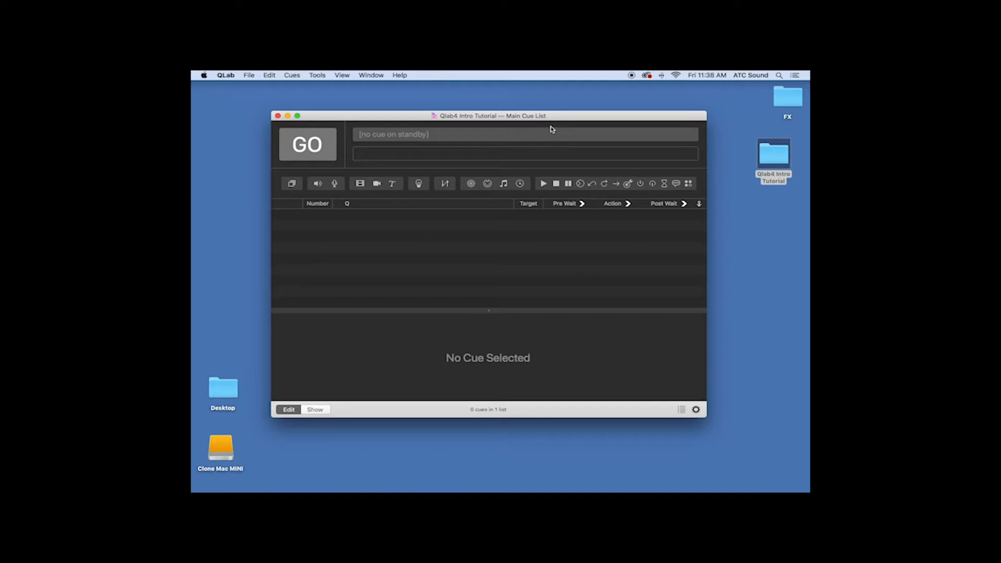
Step: Open the workspace settings and bring up the audio output patch assignments
{"action": "left_click", "coordinate": [696, 411]}
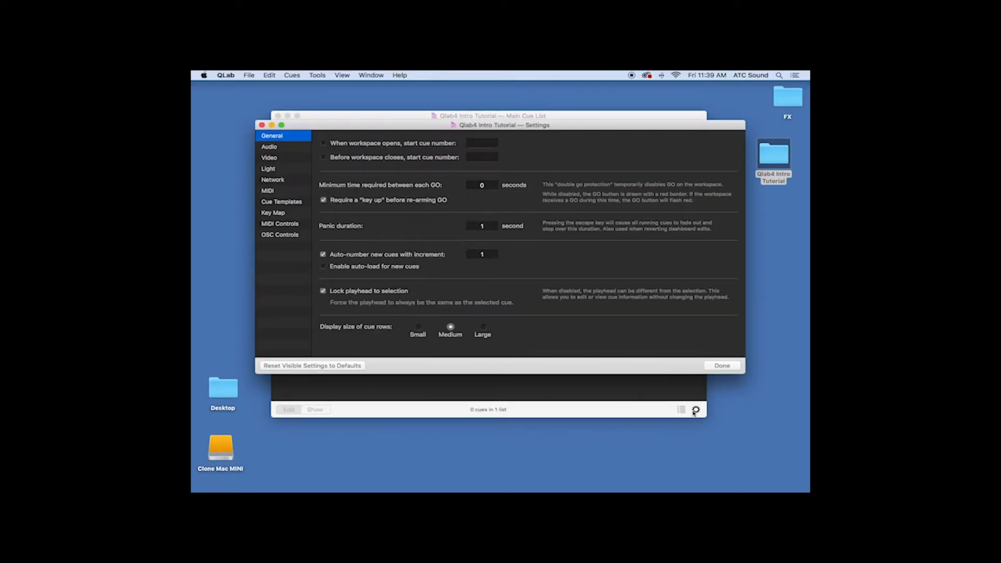
{"action": "left_click", "coordinate": [721, 367]}
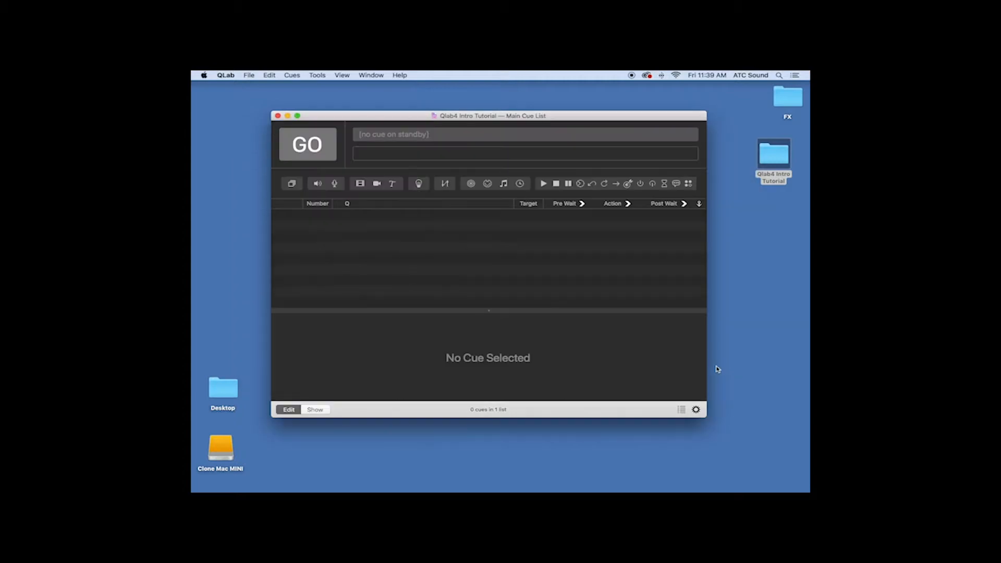
{"action": "left_click", "coordinate": [696, 410]}
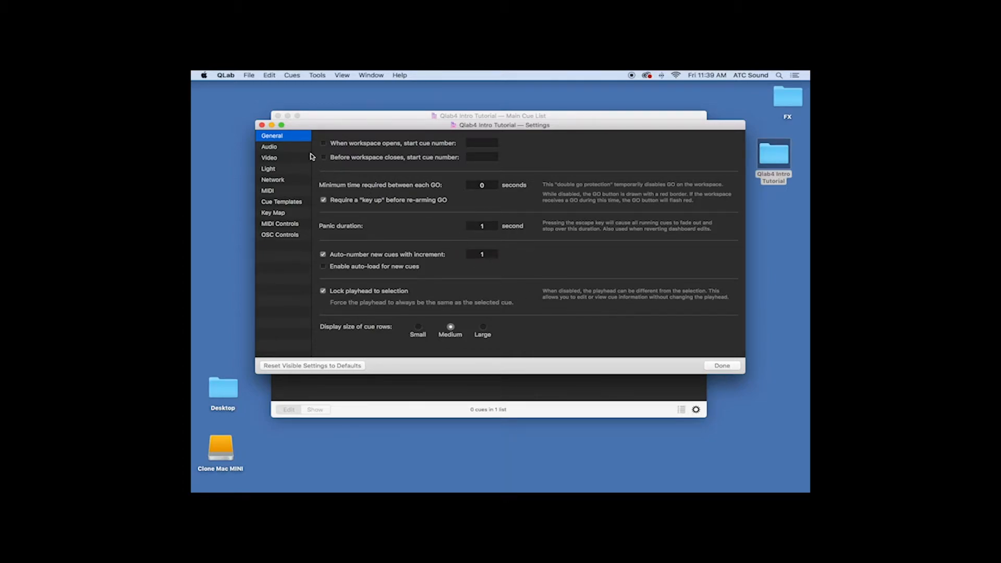
{"action": "left_click_drag", "start_coordinate": [306, 125], "coordinate": [291, 120]}
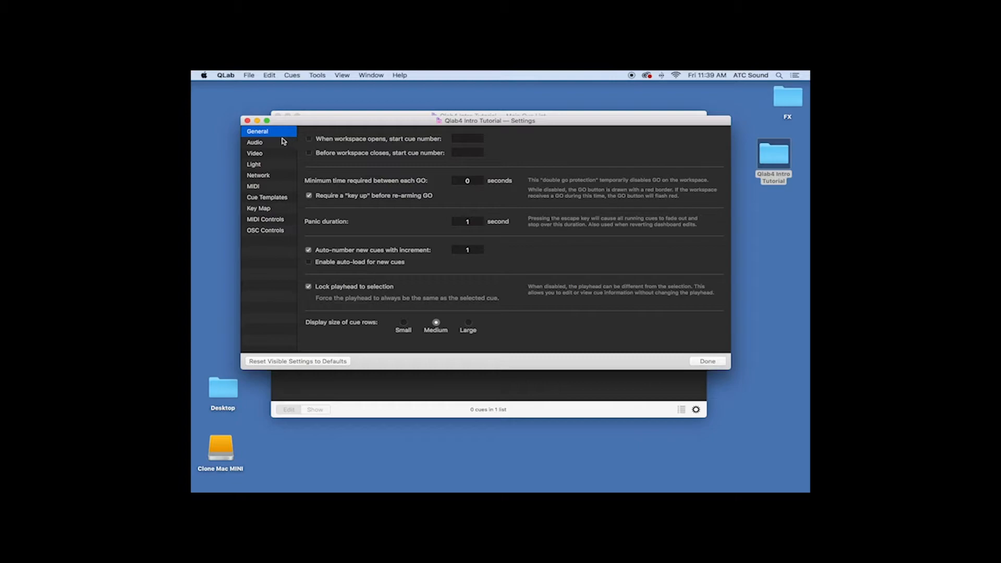
{"action": "left_click", "coordinate": [266, 144]}
{"action": "left_click", "coordinate": [261, 154]}
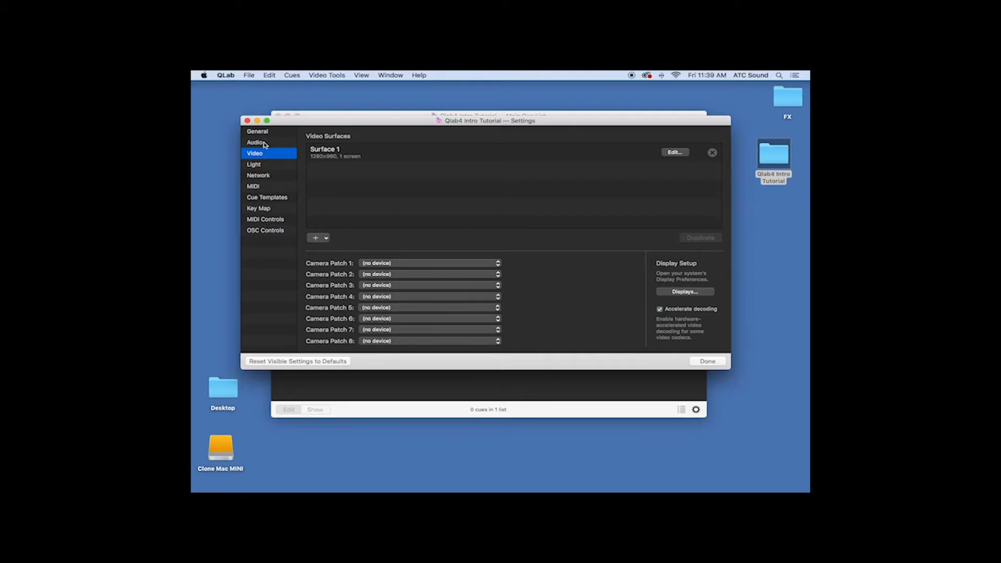
{"action": "left_click", "coordinate": [265, 143]}
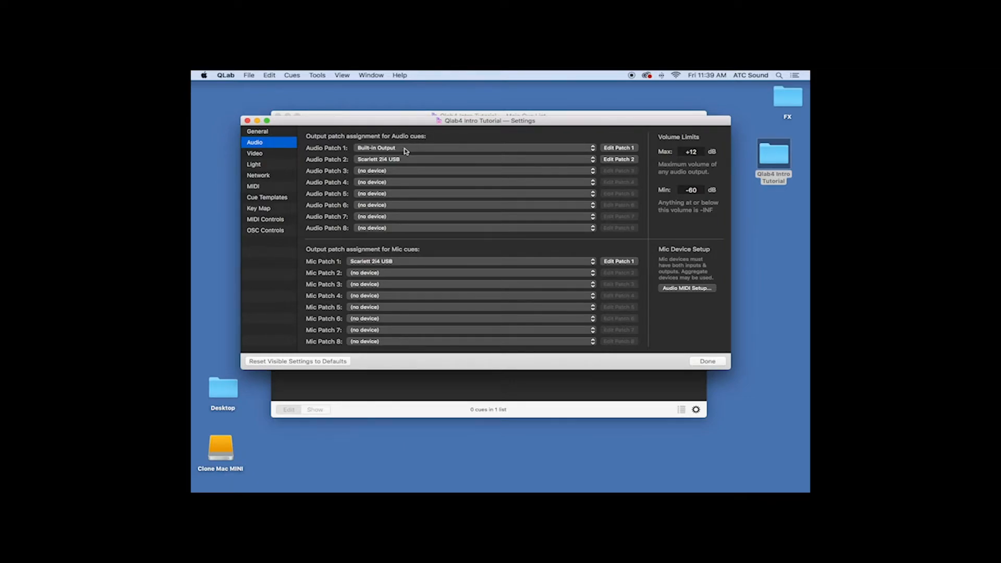
{"action": "left_click", "coordinate": [284, 153]}
{"action": "left_click", "coordinate": [284, 144]}
Step: Assign Built-in Output to Audio Patch 2 and set Audio Patch 1 to no device
{"action": "left_click", "coordinate": [437, 160]}
{"action": "left_click", "coordinate": [437, 152]}
{"action": "left_click", "coordinate": [434, 150]}
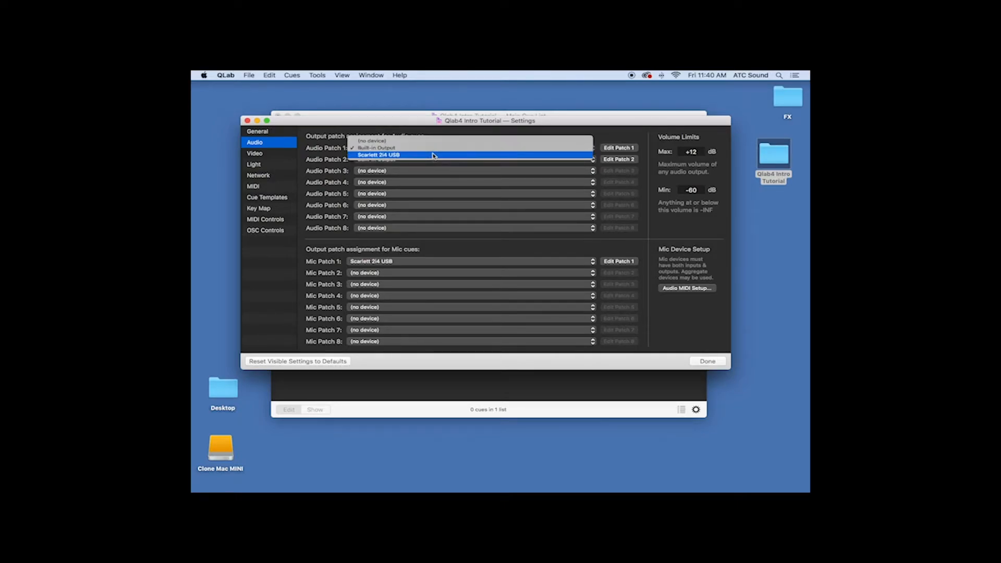
{"action": "left_click", "coordinate": [433, 141]}
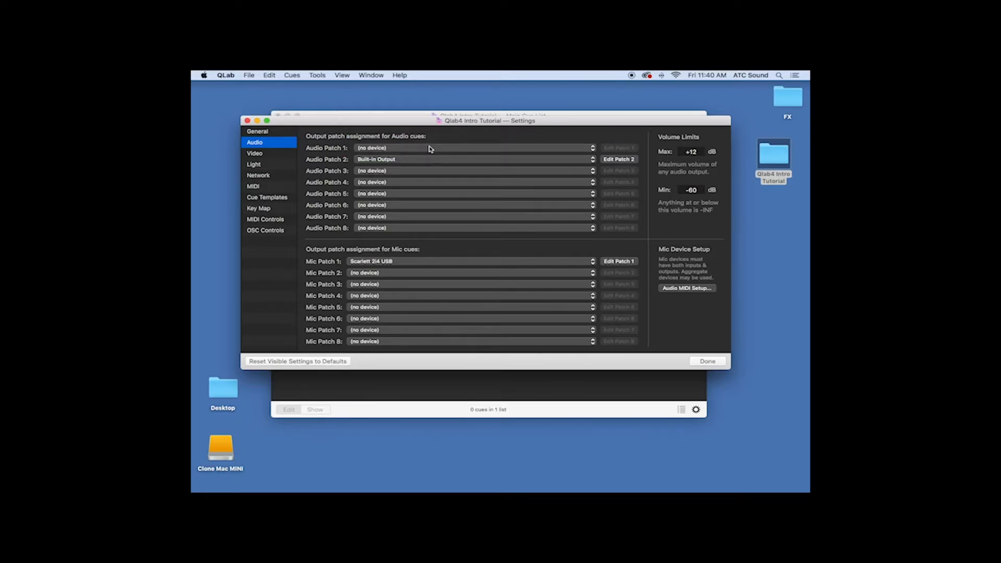
Step: Set Audio Patch 2 to no device and assign Built-in Output to Audio Patch 1
{"action": "left_click", "coordinate": [481, 159]}
{"action": "left_click", "coordinate": [481, 155]}
{"action": "left_click", "coordinate": [458, 149]}
{"action": "left_click", "coordinate": [458, 149]}
{"action": "left_click", "coordinate": [458, 149]}
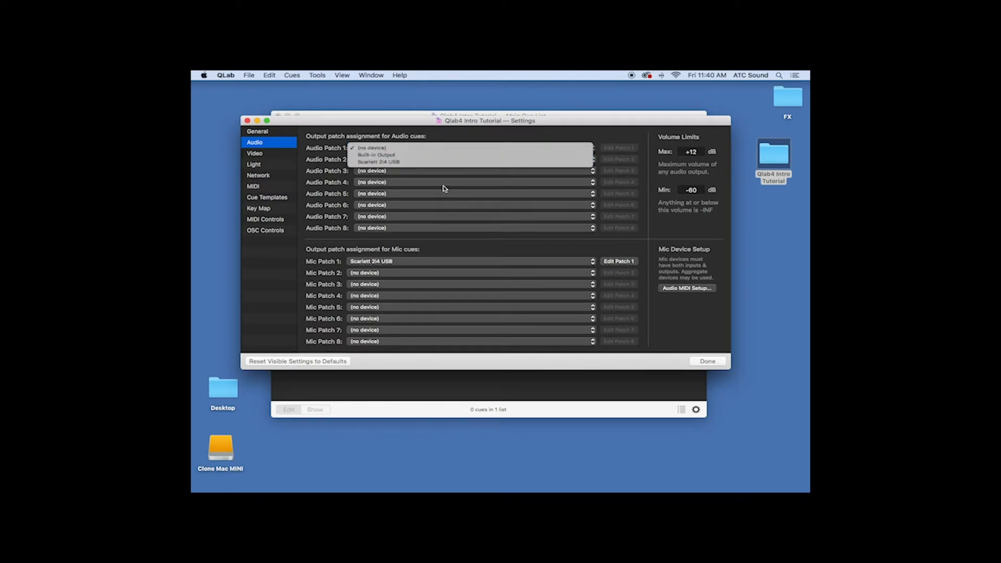
{"action": "left_click", "coordinate": [410, 156]}
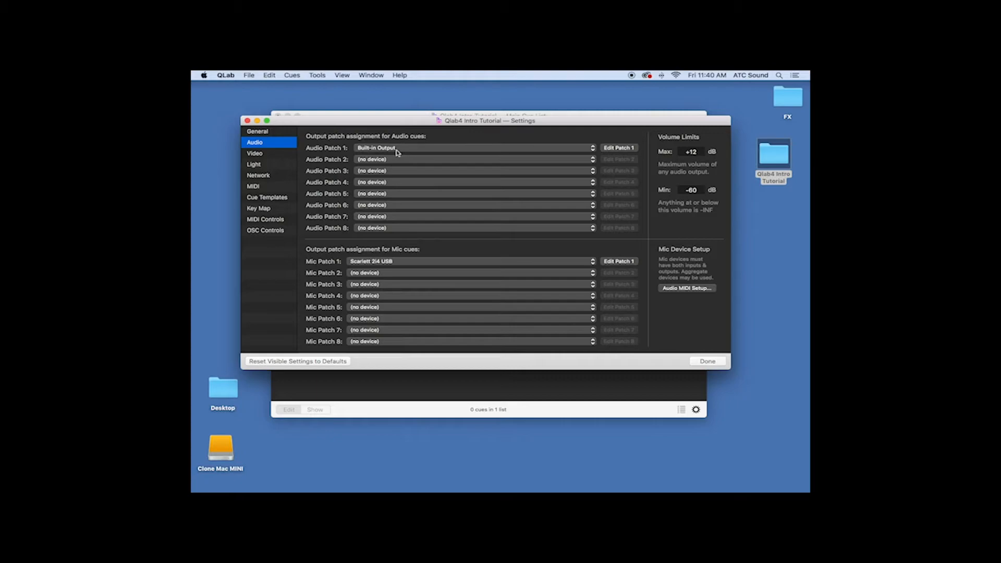
Step: Assign the Scarlett 2i4 USB to Audio Patch 1 and open that patch for editing
{"action": "left_click", "coordinate": [522, 150]}
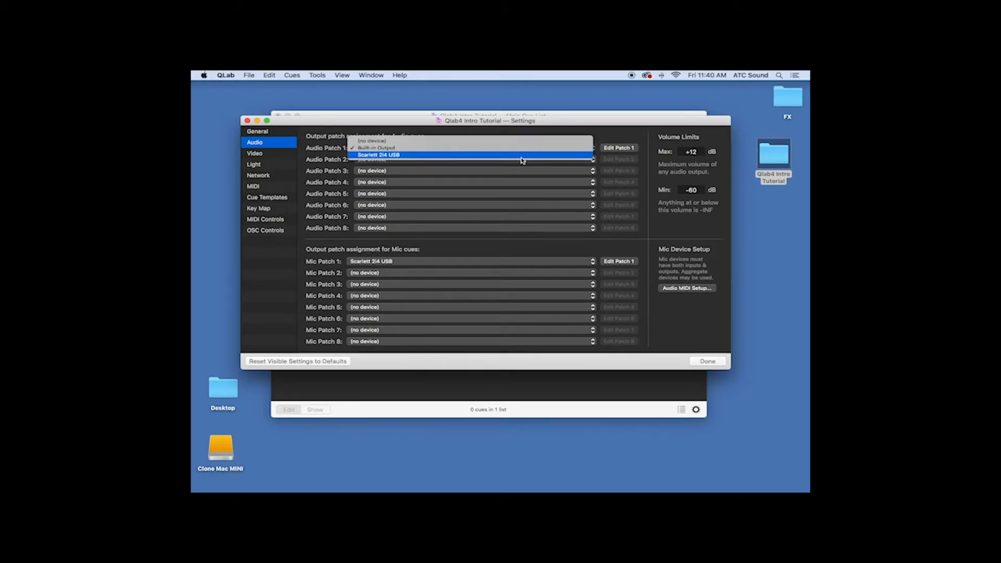
{"action": "left_click", "coordinate": [522, 156]}
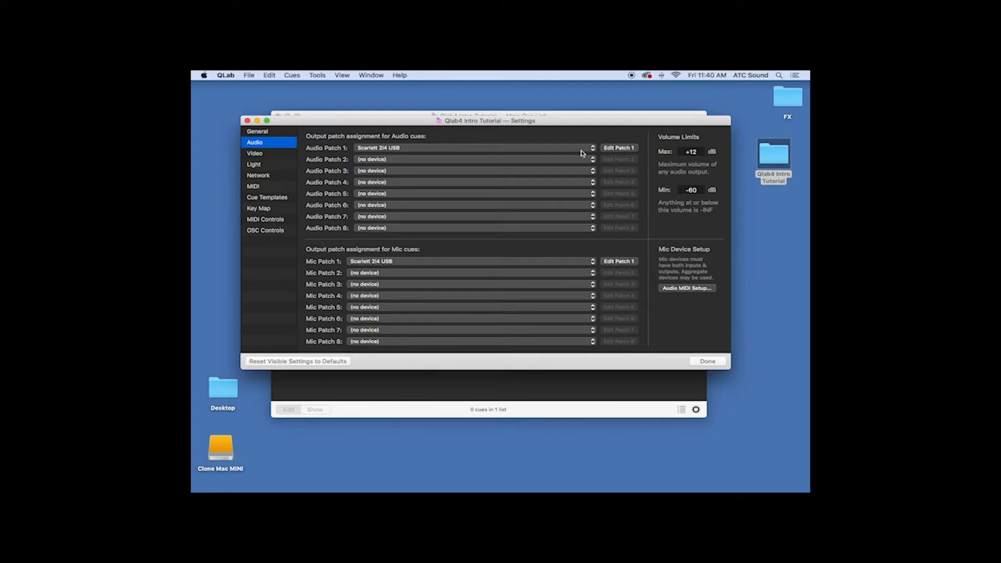
{"action": "left_click", "coordinate": [618, 148]}
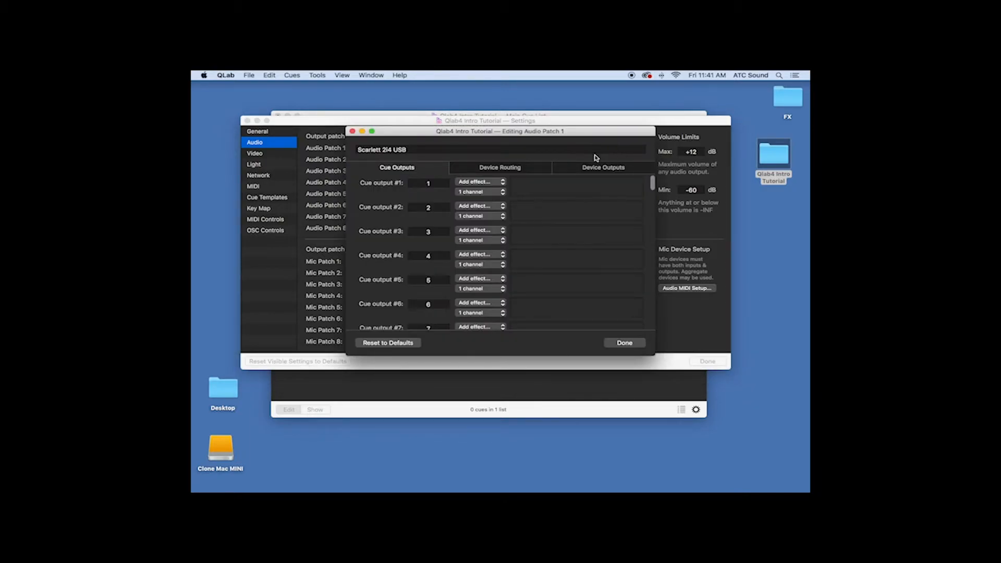
Step: Name cue outputs #1 and #2 of Audio Patch 1 as L and R
{"action": "double_click", "coordinate": [433, 184]}
{"action": "type", "text": "L"}
{"action": "key", "text": "Return"}
{"action": "left_click", "coordinate": [424, 206]}
{"action": "type", "text": "R"}
{"action": "key", "text": "Return"}
Step: Rename cue outputs #1 and #2 of Audio Patch 1 as ML and MR, and look over the remaining cue outputs
{"action": "left_click", "coordinate": [442, 186]}
{"action": "type", "text": "ML"}
{"action": "key", "text": "Return"}
{"action": "left_click", "coordinate": [440, 207]}
{"action": "type", "text": "MR"}
{"action": "key", "text": "Return"}
{"action": "scroll", "coordinate": [430, 243], "scroll_direction": "down", "scroll_amount": 3}
{"action": "scroll", "coordinate": [429, 243], "scroll_direction": "down", "scroll_amount": 14}
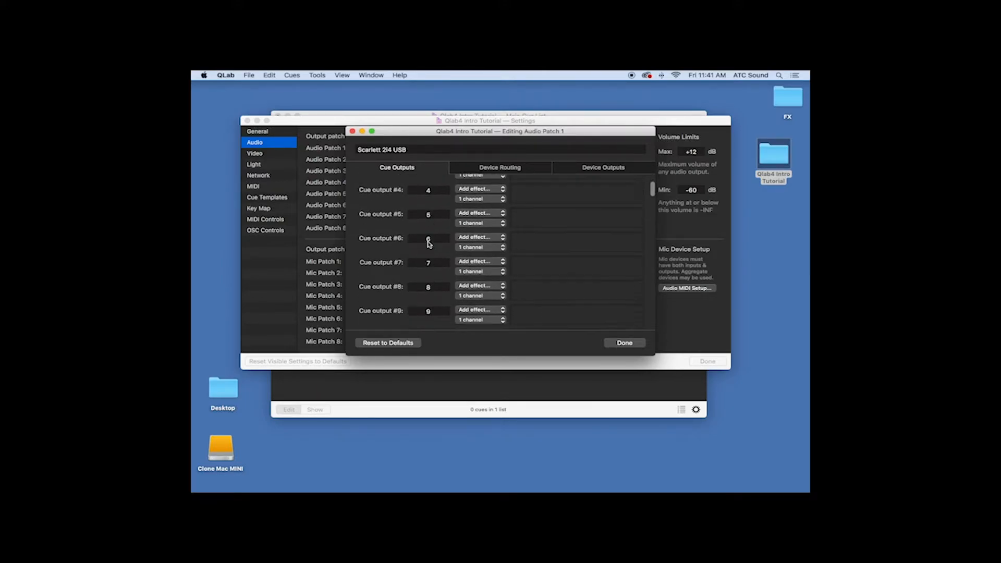
Step: Silence device outputs 3 and 4 in the patch's device routing and clear the crosspoints feeding them from cue outputs 3 and 4
{"action": "scroll", "coordinate": [429, 245], "scroll_direction": "down", "scroll_amount": 2}
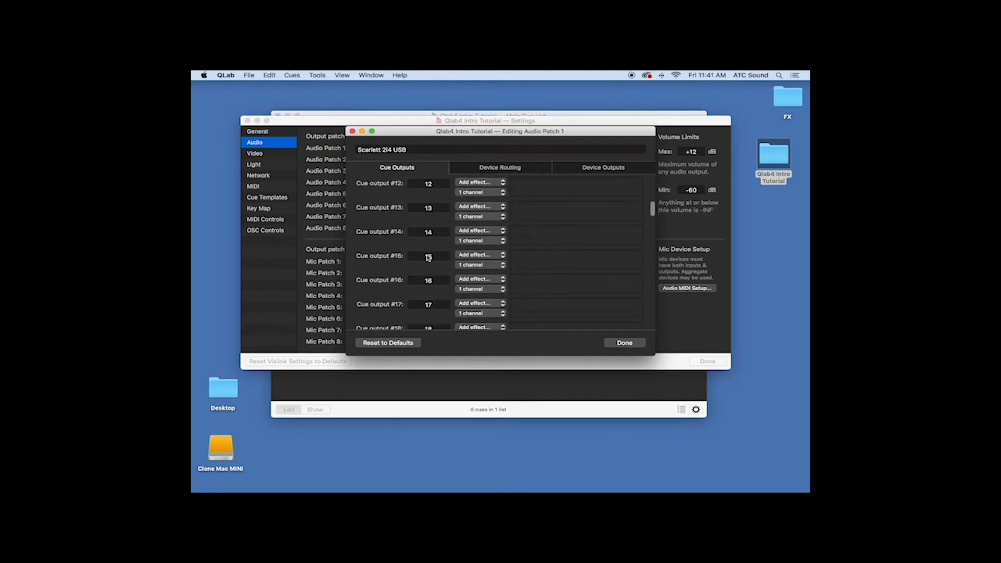
{"action": "scroll", "coordinate": [427, 275], "scroll_direction": "up", "scroll_amount": 15}
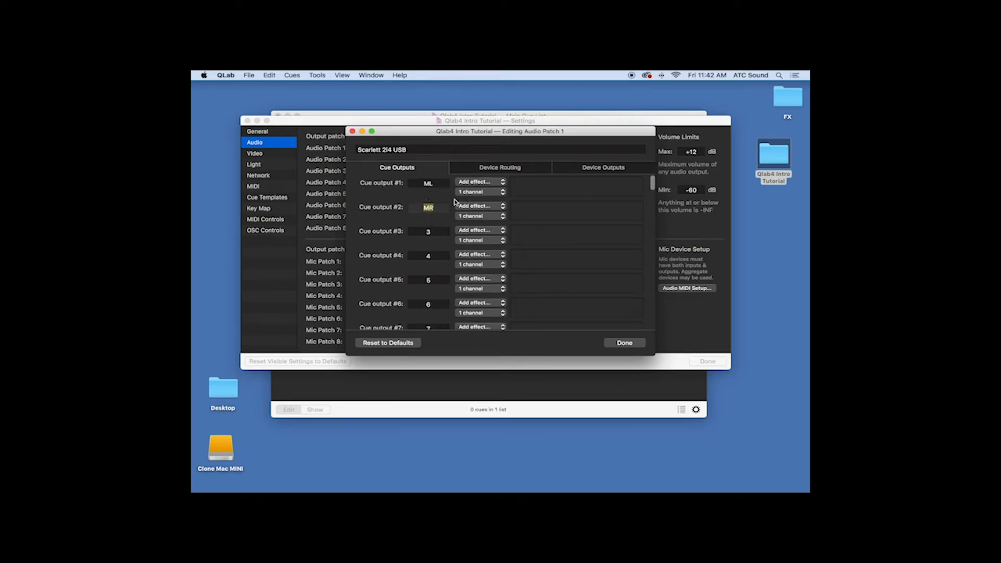
{"action": "left_click", "coordinate": [490, 169]}
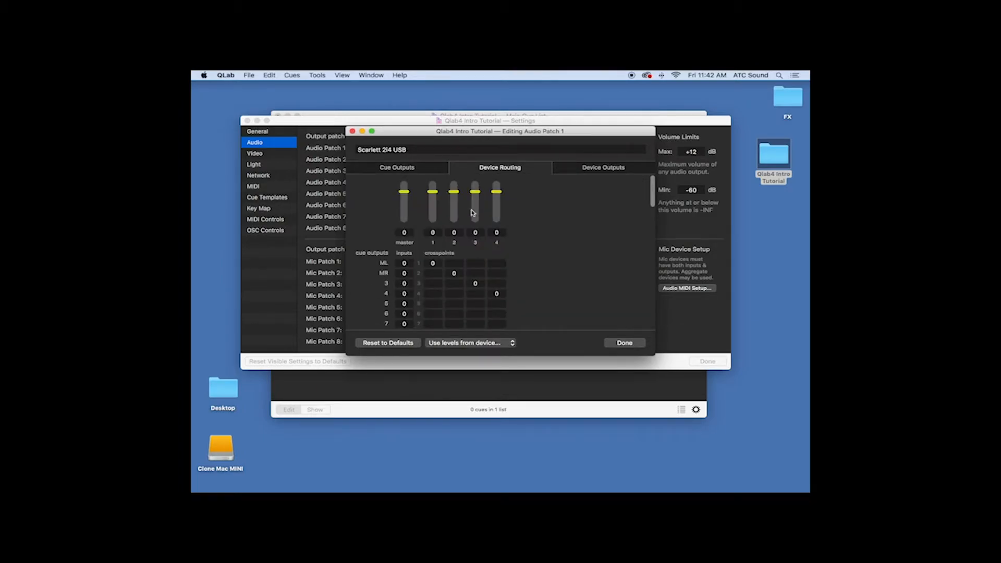
{"action": "scroll", "coordinate": [511, 234], "scroll_direction": "up", "scroll_amount": 1}
{"action": "scroll", "coordinate": [511, 232], "scroll_direction": "down", "scroll_amount": 1}
{"action": "left_click", "coordinate": [476, 235], "text": "alt"}
{"action": "left_click", "coordinate": [492, 233], "text": "alt"}
{"action": "left_click", "coordinate": [475, 284], "text": "alt"}
Step: Review the device outputs, cue outputs and device routing of Audio Patch 1 and finish editing the patch
{"action": "left_click", "coordinate": [600, 171]}
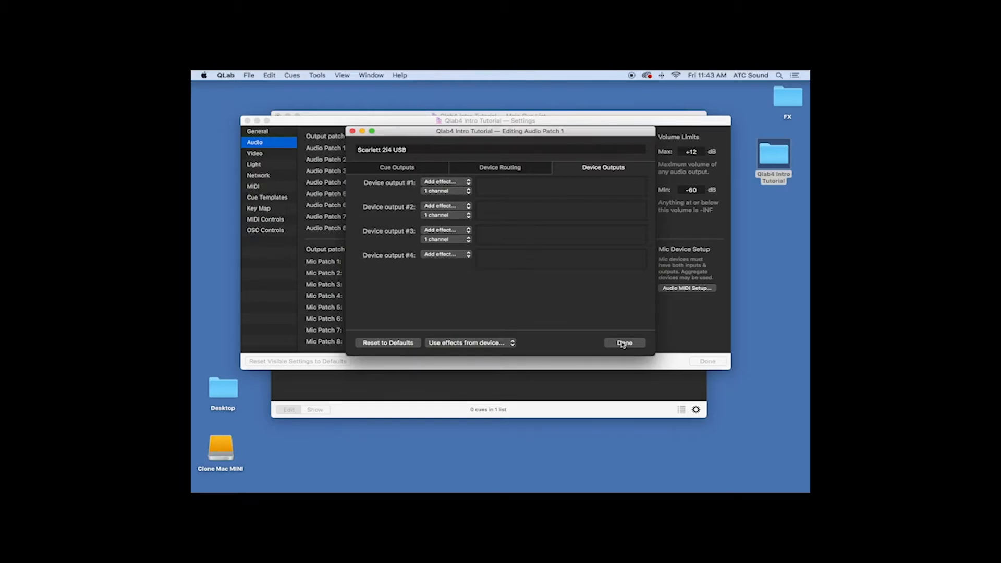
{"action": "left_click", "coordinate": [406, 168]}
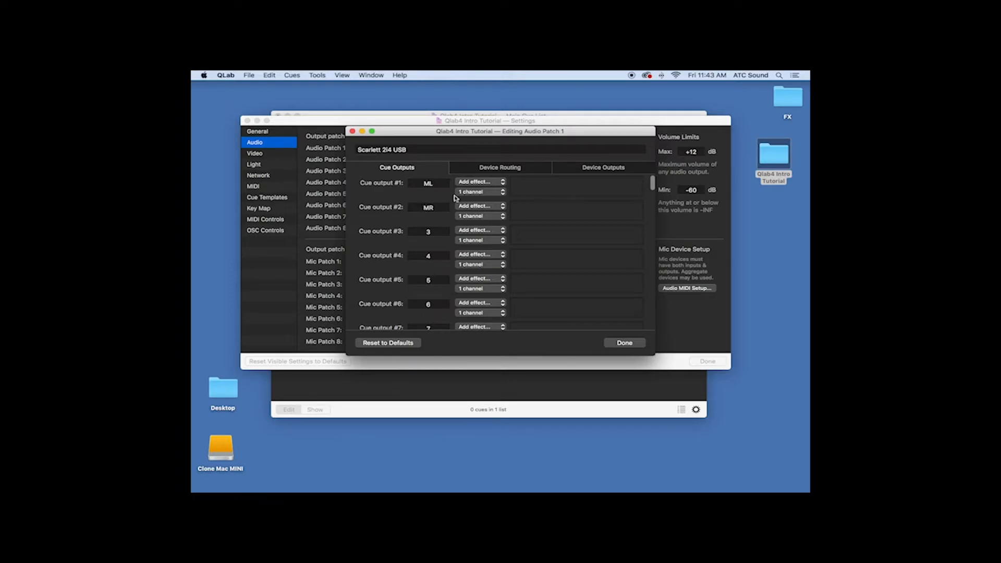
{"action": "left_click", "coordinate": [499, 171]}
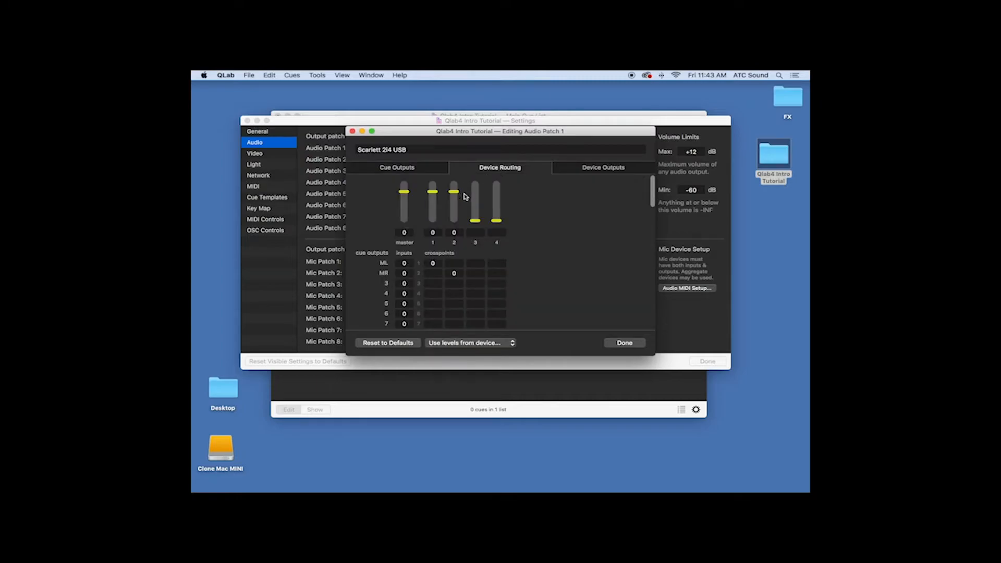
{"action": "scroll", "coordinate": [434, 254], "scroll_direction": "down", "scroll_amount": 1}
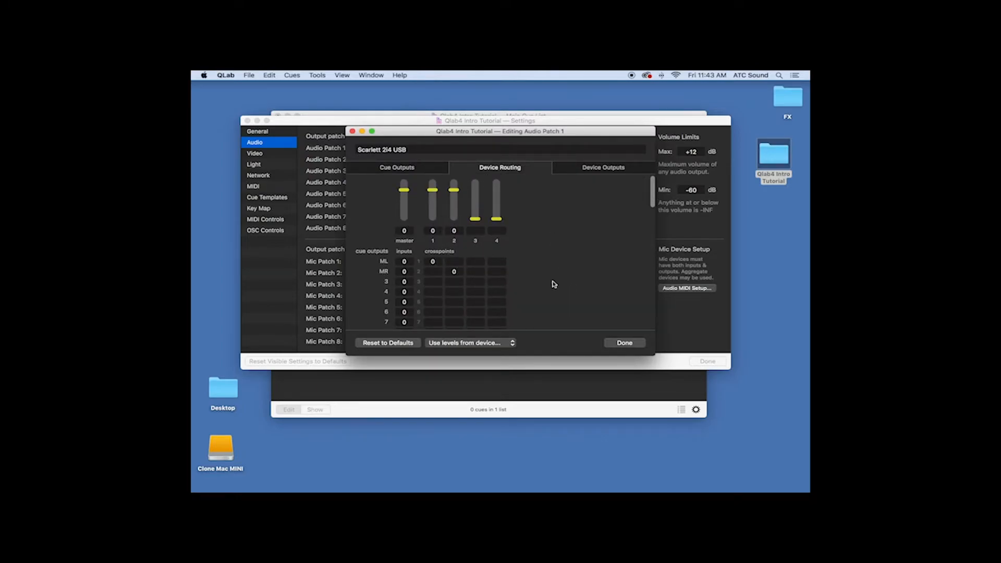
{"action": "left_click", "coordinate": [625, 342]}
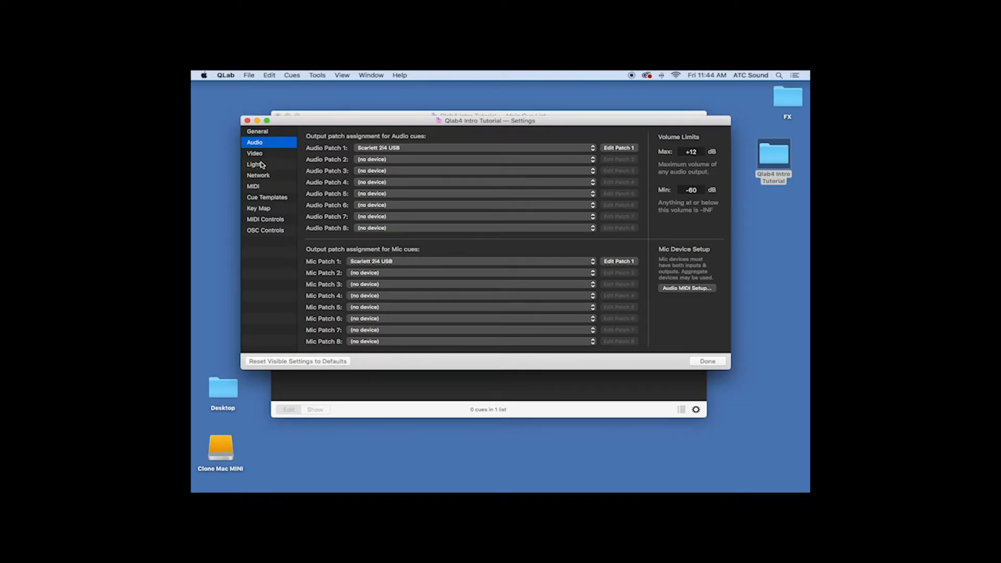
Step: Show the cue templates in the workspace settings and select the Audio cue template
{"action": "left_click", "coordinate": [274, 199]}
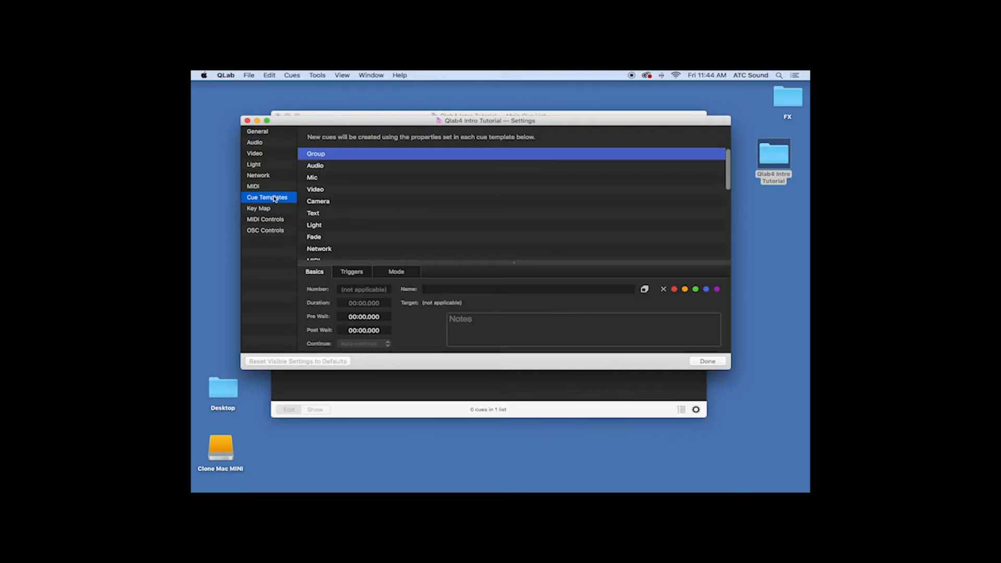
{"action": "left_click", "coordinate": [318, 168]}
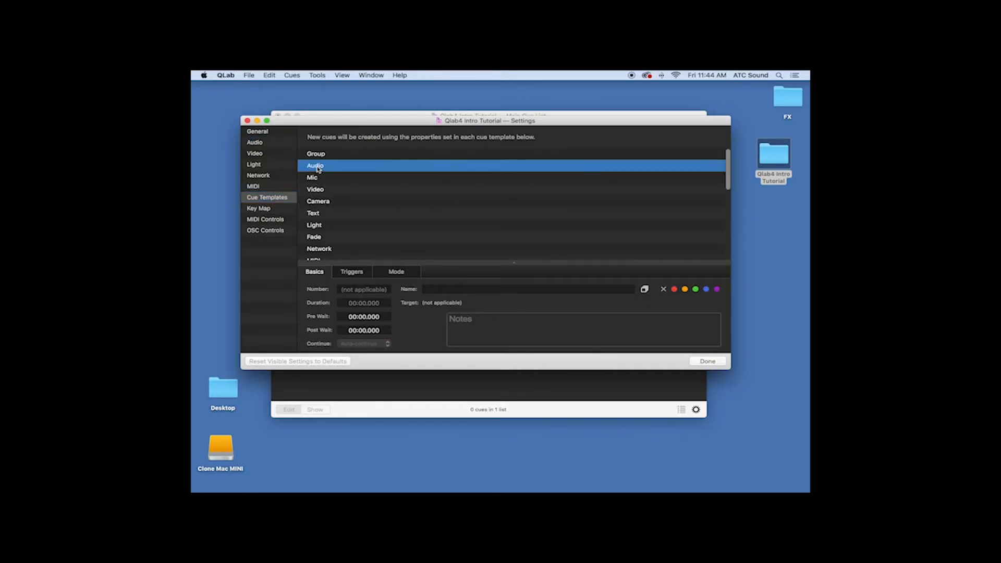
{"action": "left_click", "coordinate": [257, 198]}
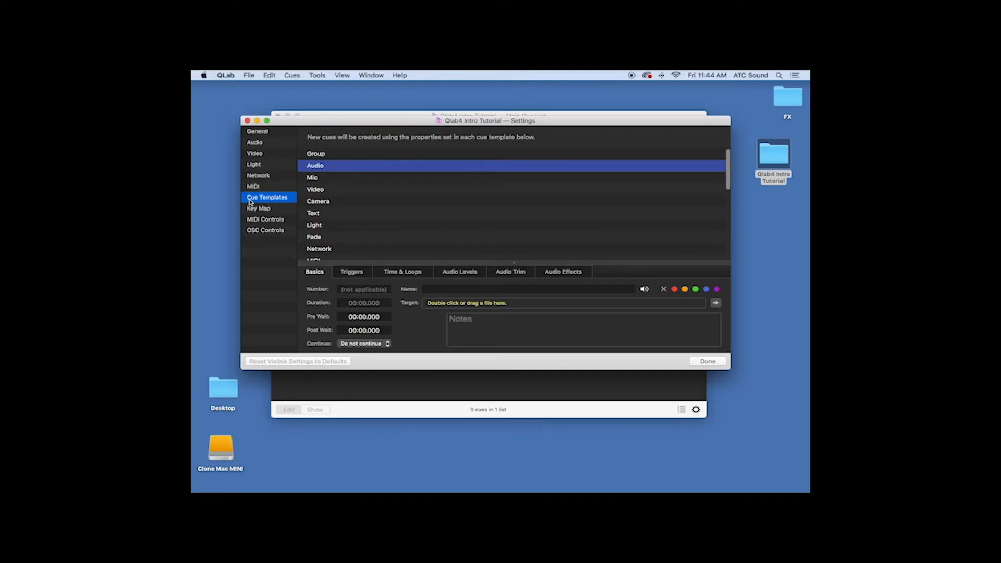
{"action": "left_click", "coordinate": [311, 168]}
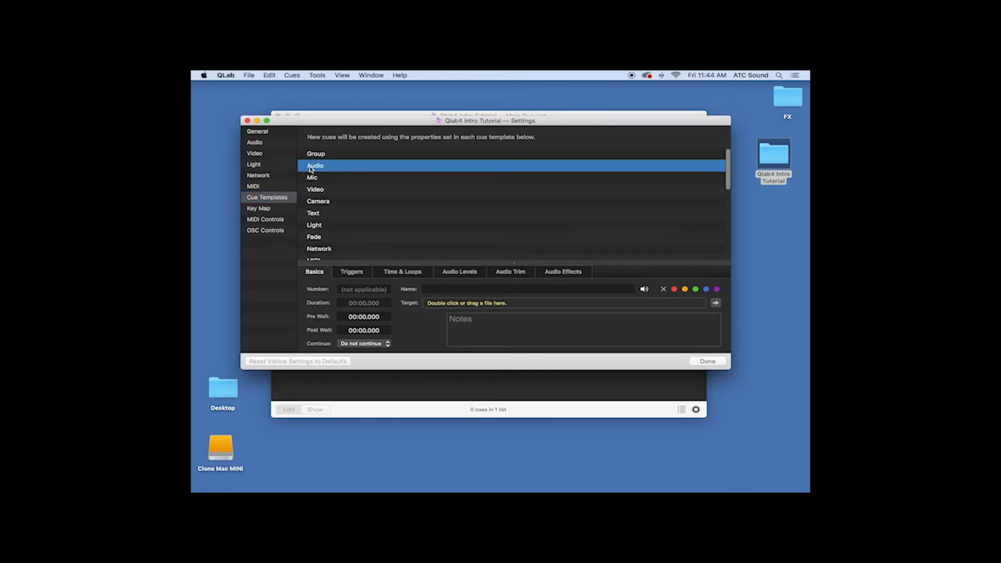
{"action": "key", "text": "Down"}
{"action": "key", "text": "Down"}
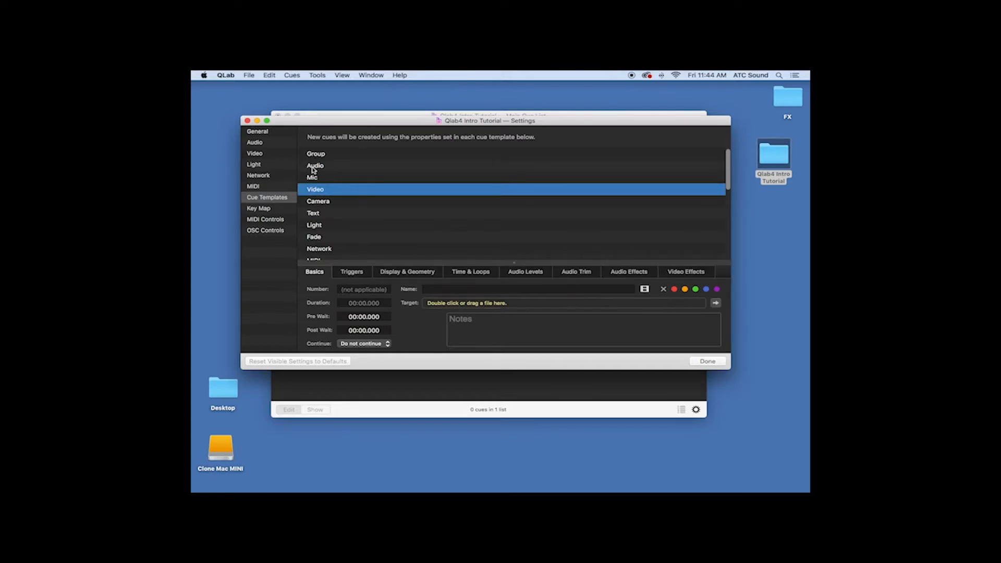
{"action": "left_click", "coordinate": [313, 168]}
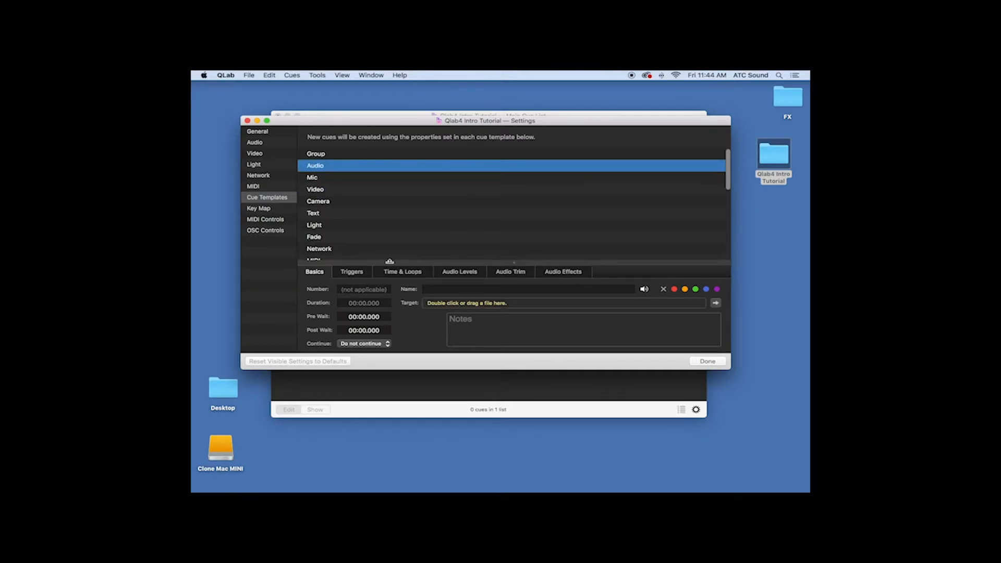
Step: Set the number of visible channels in the Audio cue template's audio levels to 2
{"action": "left_click", "coordinate": [452, 276]}
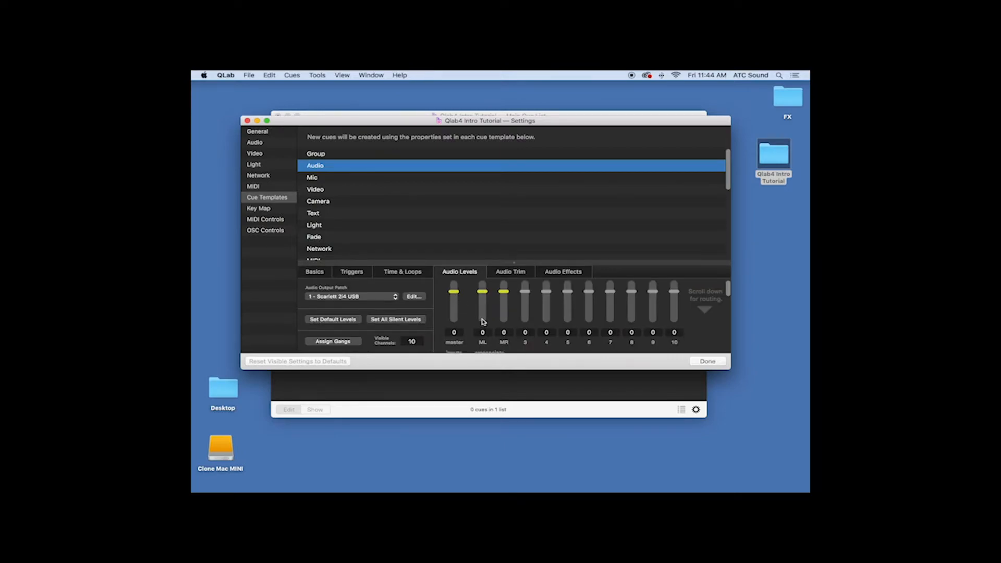
{"action": "scroll", "coordinate": [482, 321], "scroll_direction": "down", "scroll_amount": 2}
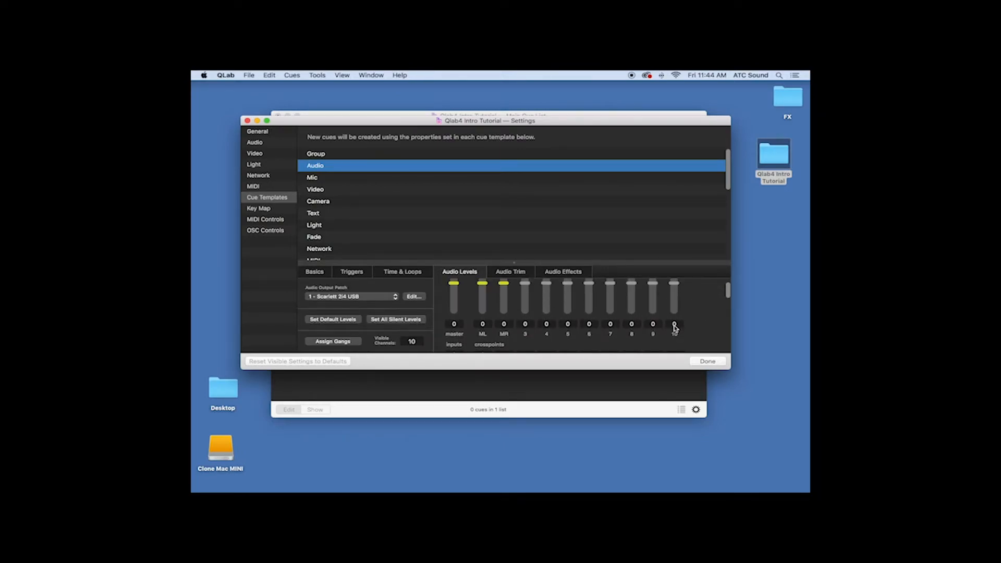
{"action": "scroll", "coordinate": [574, 321], "scroll_direction": "up", "scroll_amount": 2}
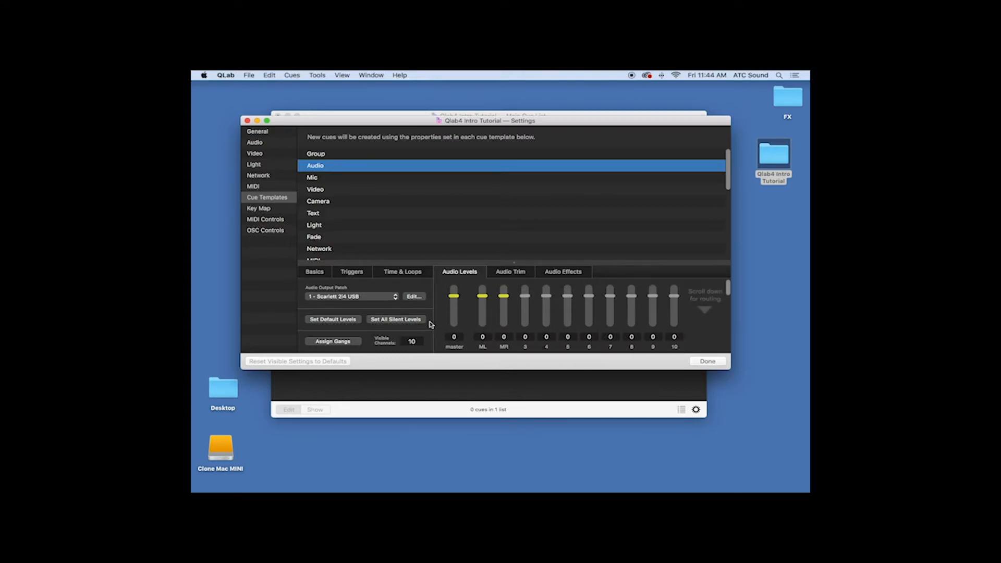
{"action": "double_click", "coordinate": [417, 341]}
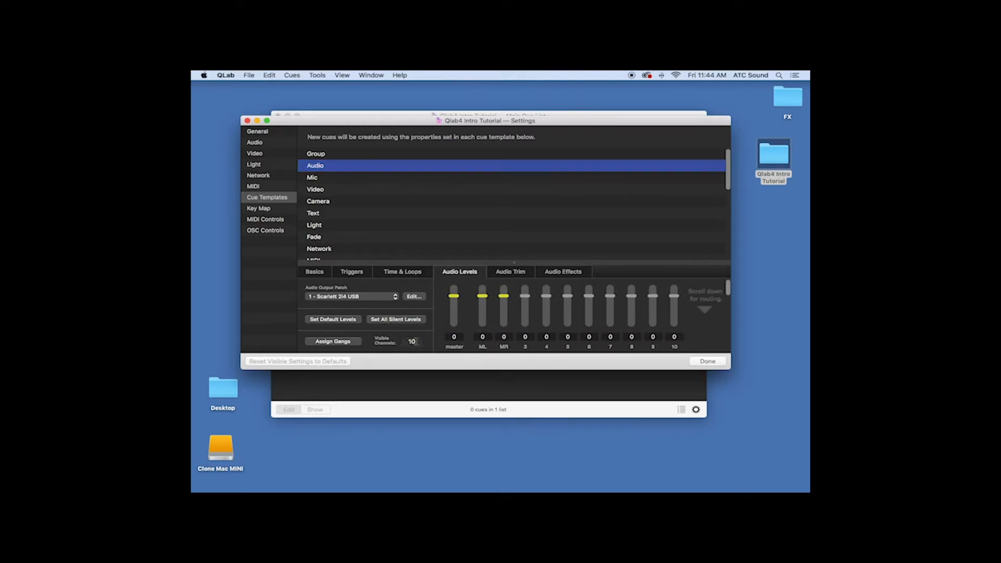
{"action": "type", "text": "2"}
{"action": "key", "text": "Return"}
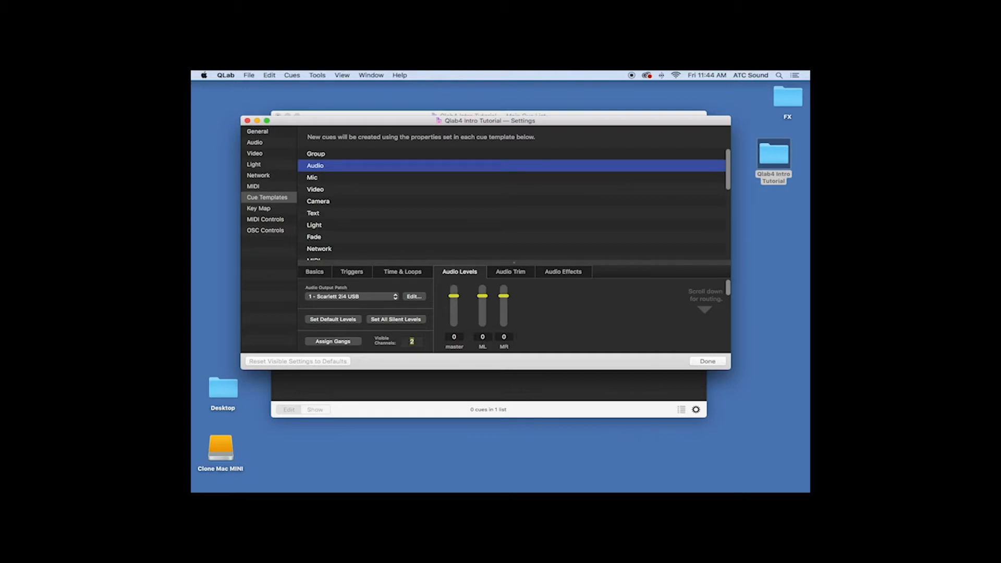
Step: Try out different levels on the ML and MR output faders of the Audio cue template
{"action": "scroll", "coordinate": [483, 342], "scroll_direction": "down", "scroll_amount": 3}
{"action": "scroll", "coordinate": [483, 342], "scroll_direction": "up", "scroll_amount": 3}
{"action": "left_click", "coordinate": [482, 325]}
{"action": "left_click", "coordinate": [504, 325]}
{"action": "left_click", "coordinate": [484, 338], "text": "alt"}
{"action": "left_click", "coordinate": [504, 337], "text": "alt"}
{"action": "left_click", "coordinate": [504, 337]}
{"action": "left_click", "coordinate": [483, 337]}
{"action": "left_click_drag", "start_coordinate": [482, 324], "coordinate": [483, 299]}
{"action": "left_click_drag", "start_coordinate": [481, 299], "coordinate": [482, 326]}
{"action": "left_click", "coordinate": [485, 337]}
{"action": "left_click", "coordinate": [510, 338]}
Step: Silence the ML and MR output levels of the Audio cue template and look over the crosspoint routing
{"action": "left_click", "coordinate": [484, 339], "text": "alt"}
{"action": "left_click", "coordinate": [504, 338], "text": "alt"}
{"action": "scroll", "coordinate": [536, 339], "scroll_direction": "down", "scroll_amount": 5}
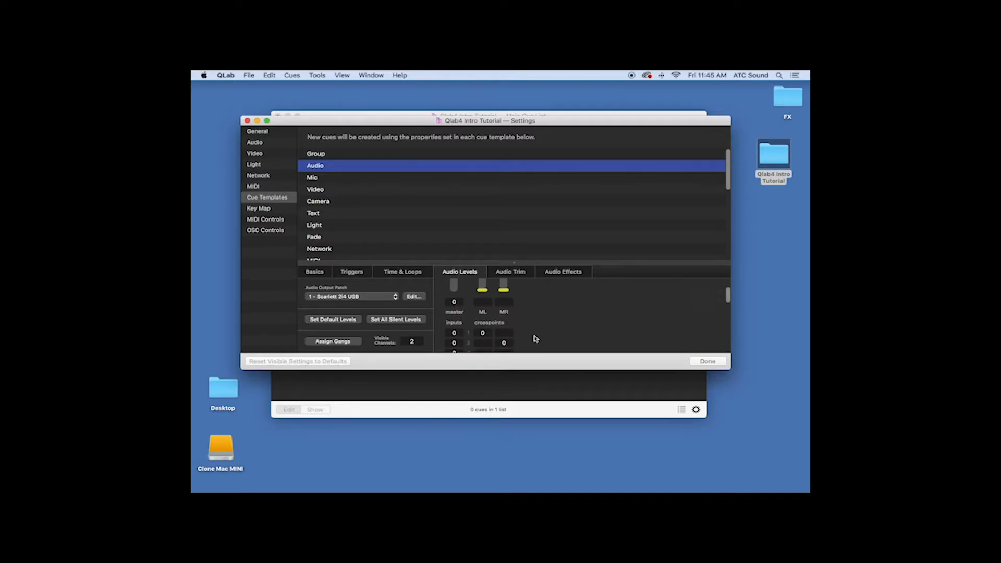
{"action": "scroll", "coordinate": [536, 339], "scroll_direction": "up", "scroll_amount": 3}
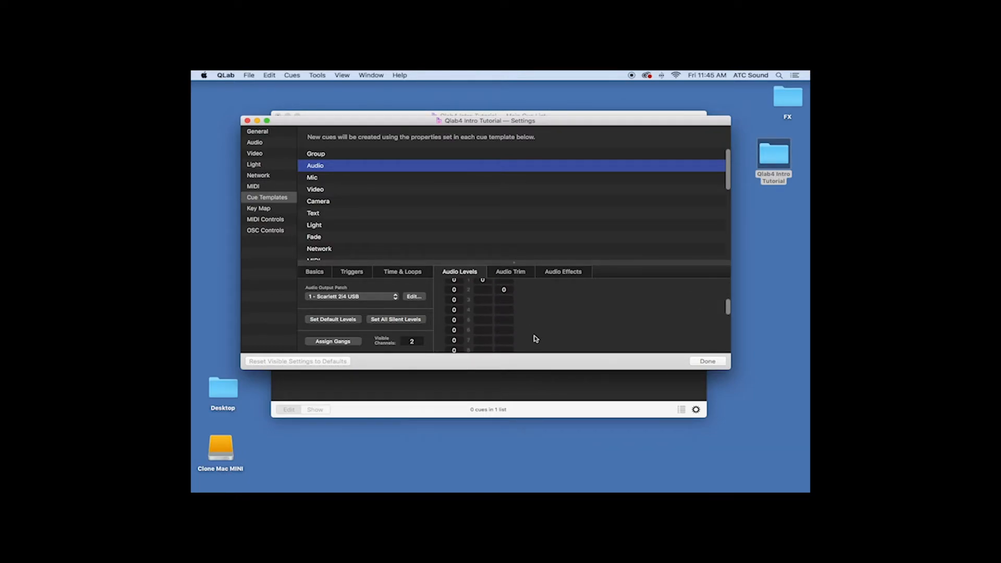
{"action": "scroll", "coordinate": [535, 339], "scroll_direction": "up", "scroll_amount": 3}
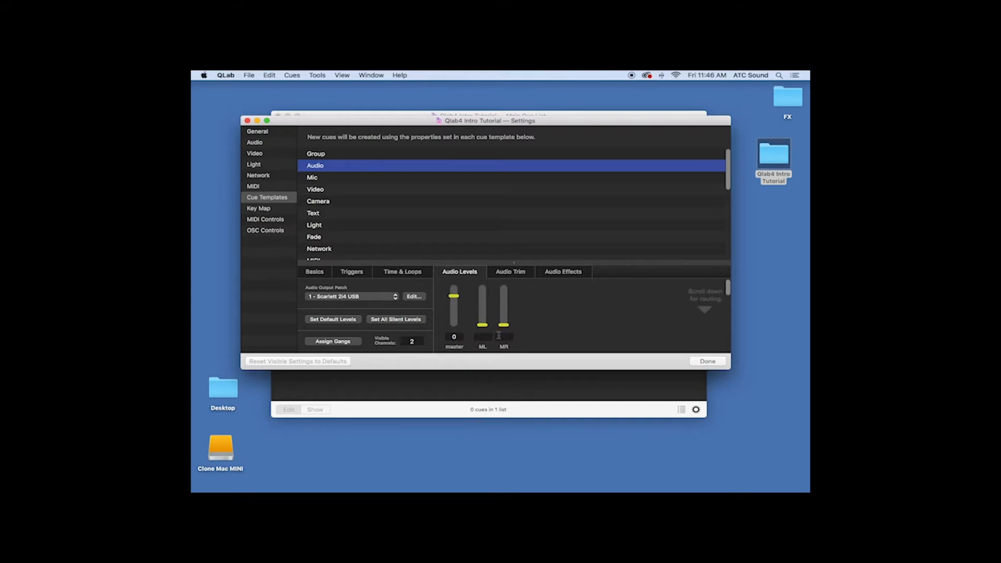
Step: Set the Audio cue template's master level to -10 and return it to 0
{"action": "left_click", "coordinate": [454, 336]}
{"action": "type", "text": "-10"}
{"action": "key", "text": "Return"}
{"action": "type", "text": "0"}
{"action": "key", "text": "Return"}
Step: Close the workspace settings, and reposition and enlarge the main cue list window
{"action": "left_click", "coordinate": [707, 362]}
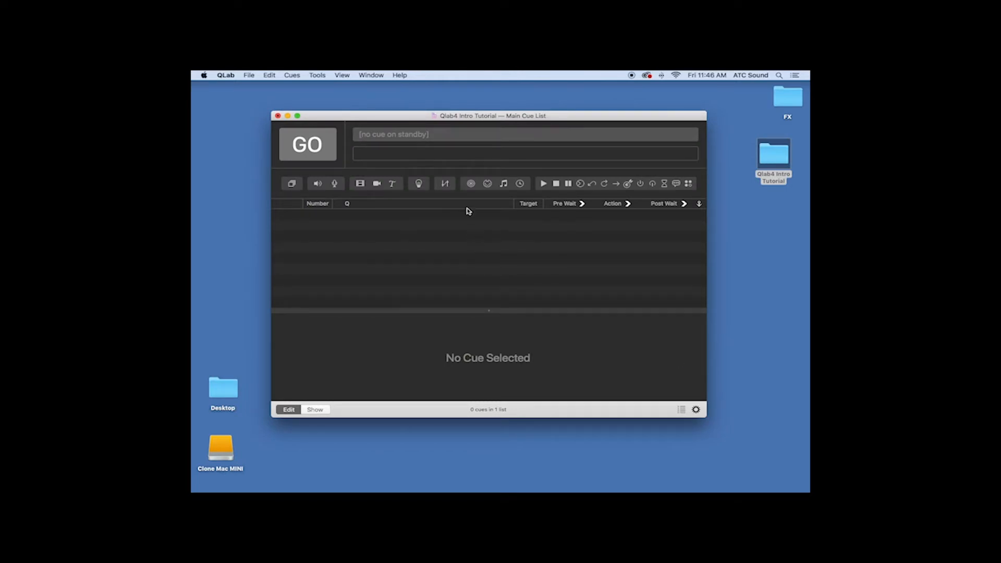
{"action": "left_click_drag", "start_coordinate": [373, 116], "coordinate": [334, 95]}
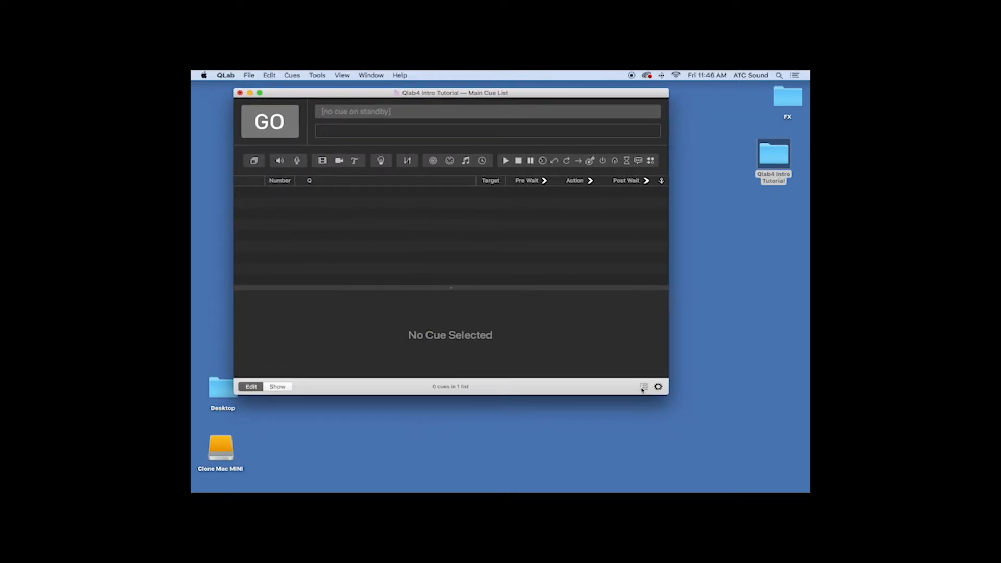
{"action": "left_click_drag", "start_coordinate": [669, 395], "coordinate": [770, 471]}
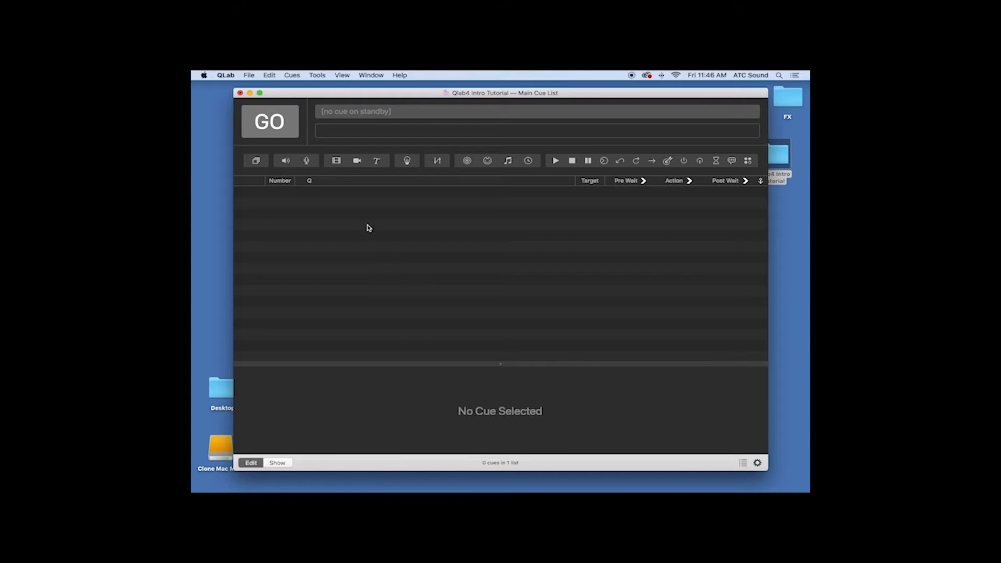
Step: Add an audio cue targeting B&B V3.aif from the project's Music folder in Finder, and delete that cue
{"action": "left_click", "coordinate": [285, 161]}
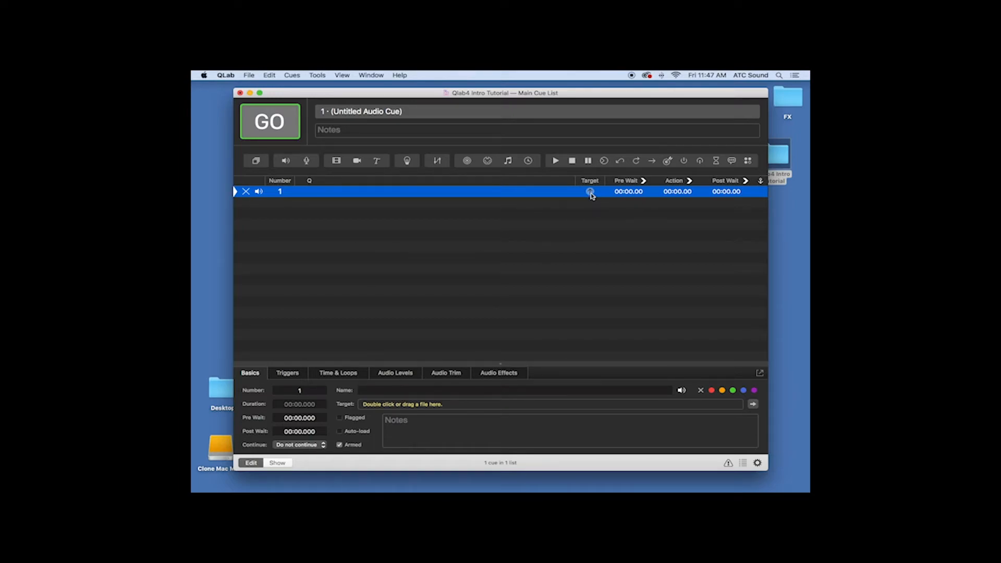
{"action": "mouse_move", "coordinate": [592, 193]}
{"action": "double_click", "coordinate": [784, 160]}
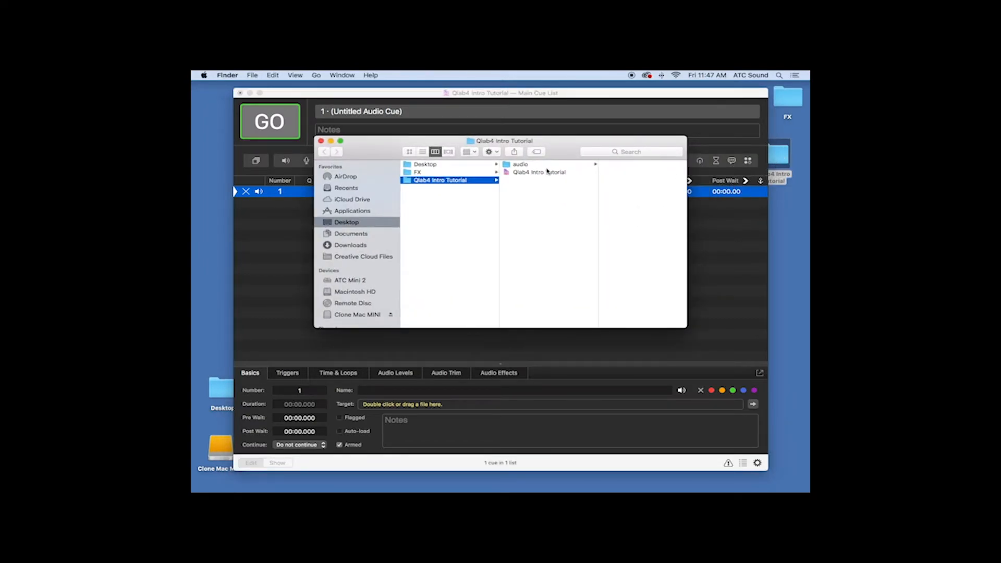
{"action": "left_click_drag", "start_coordinate": [560, 151], "coordinate": [681, 156]}
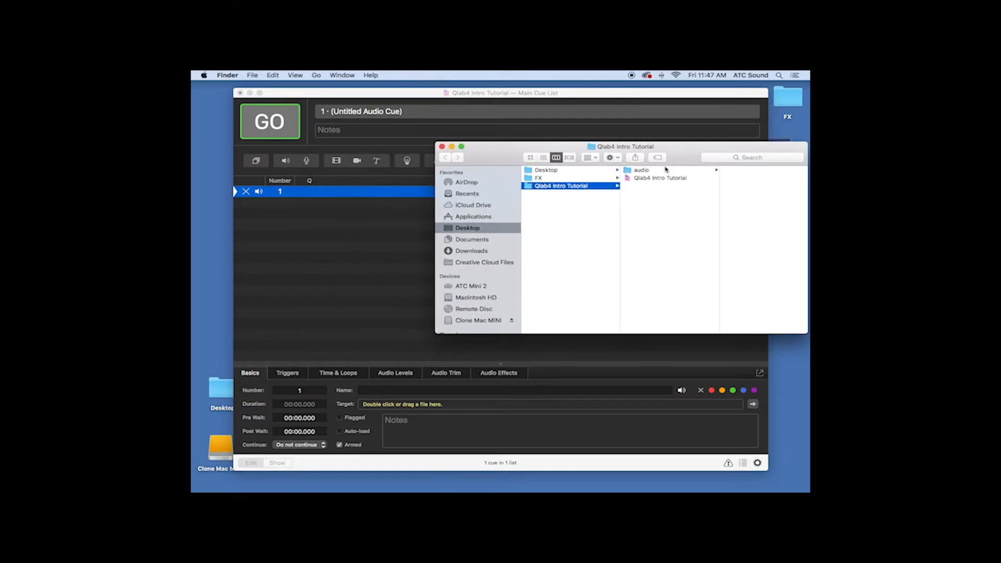
{"action": "left_click", "coordinate": [666, 170]}
{"action": "left_click", "coordinate": [729, 178]}
{"action": "left_click_drag", "start_coordinate": [737, 179], "coordinate": [367, 192]}
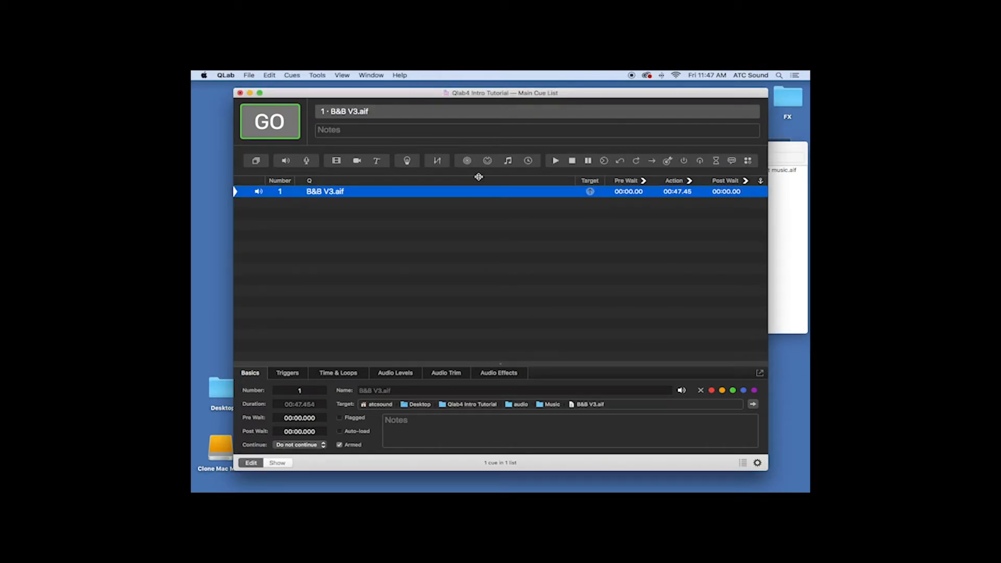
{"action": "key", "text": "BackSpace"}
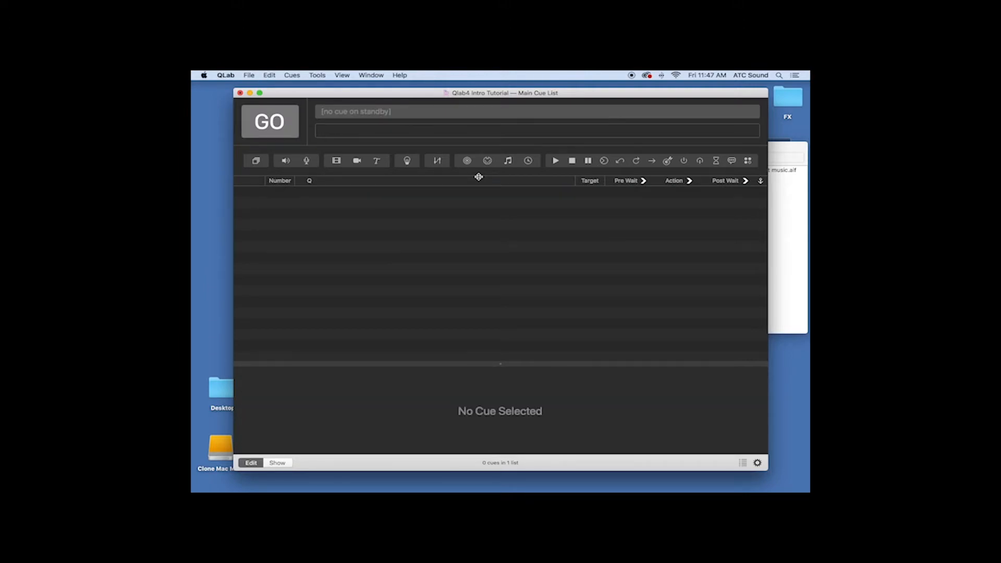
Step: Add a new audio cue to the main cue list
{"action": "left_click", "coordinate": [286, 162]}
{"action": "key", "text": "ctrl+Up"}
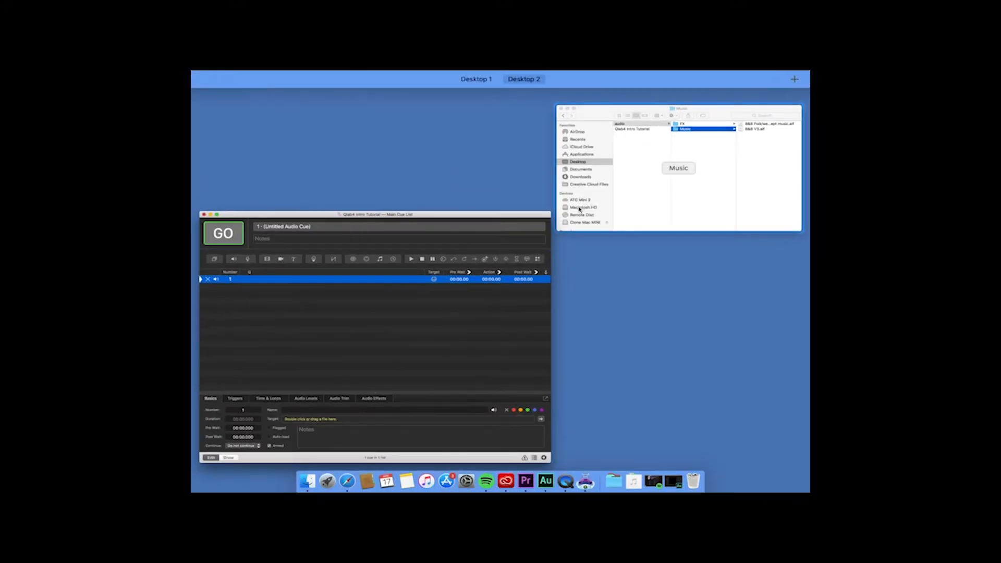
{"action": "left_click", "coordinate": [502, 223]}
Step: Target the new audio cue to B&B Folk/west first concept music.aif in the project's audio/Music folder, and delete the cue
{"action": "double_click", "coordinate": [590, 192]}
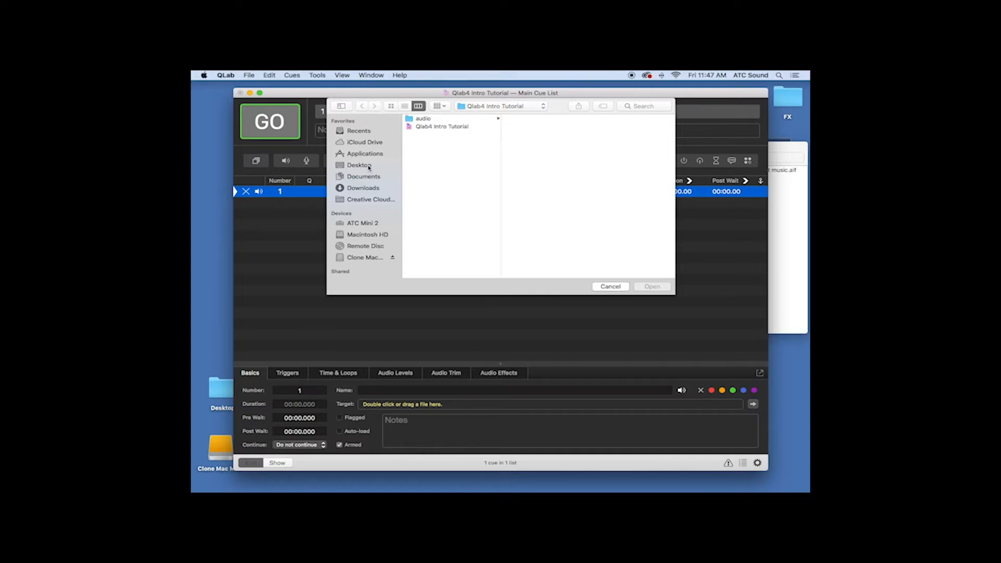
{"action": "left_click", "coordinate": [368, 166]}
{"action": "left_click", "coordinate": [453, 135]}
{"action": "left_click", "coordinate": [523, 119]}
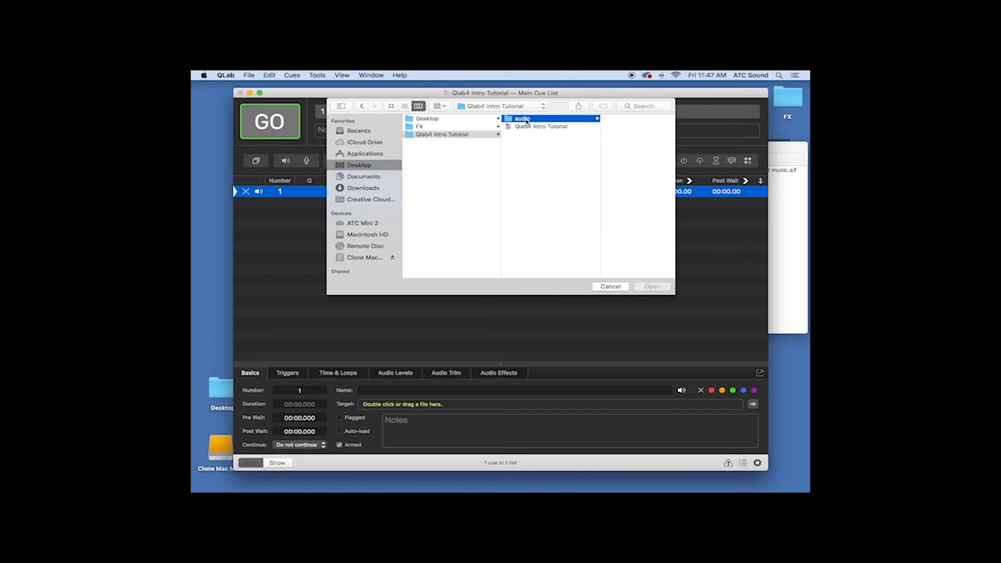
{"action": "left_click", "coordinate": [596, 127]}
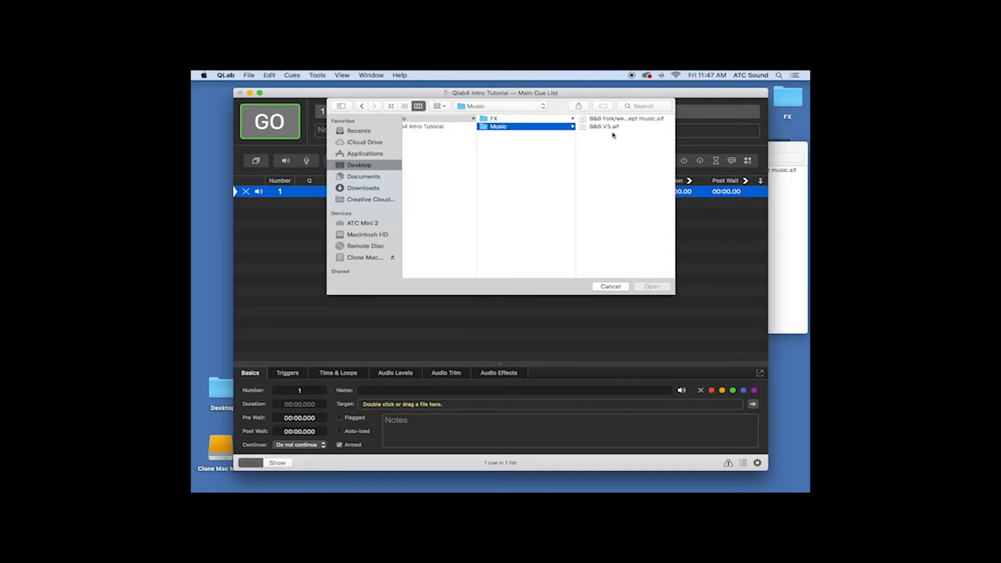
{"action": "left_click", "coordinate": [602, 119]}
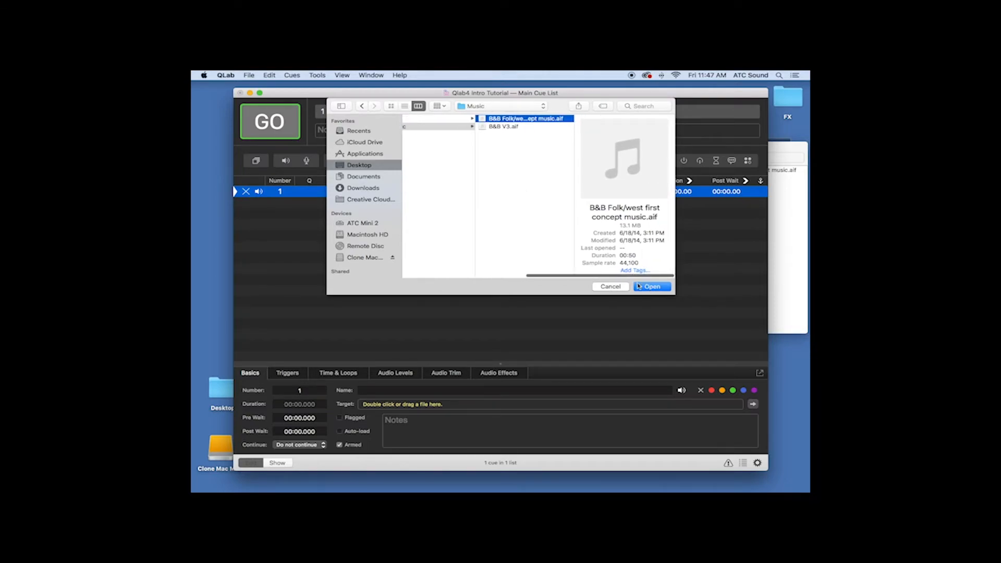
{"action": "left_click", "coordinate": [666, 288]}
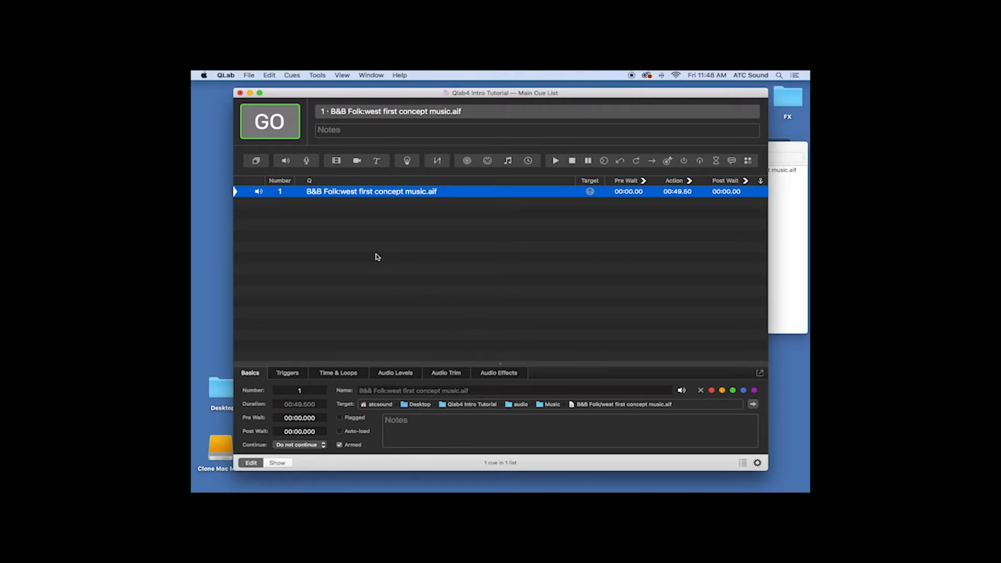
{"action": "key", "text": "super+BackSpace"}
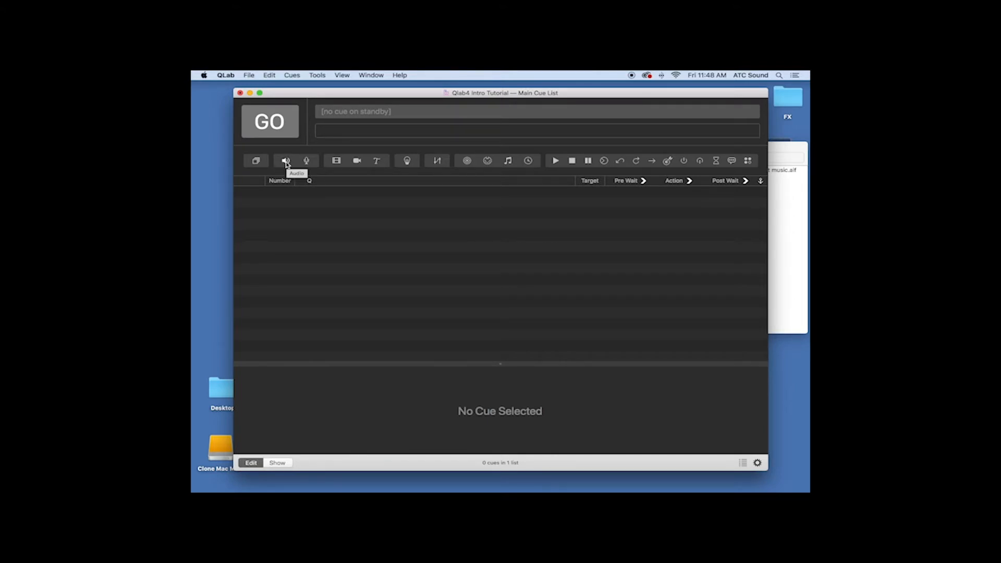
Step: Add an audio cue to the main cue list and set its target file to B&B Folk/west first concept music.aif
{"action": "left_click", "coordinate": [285, 161]}
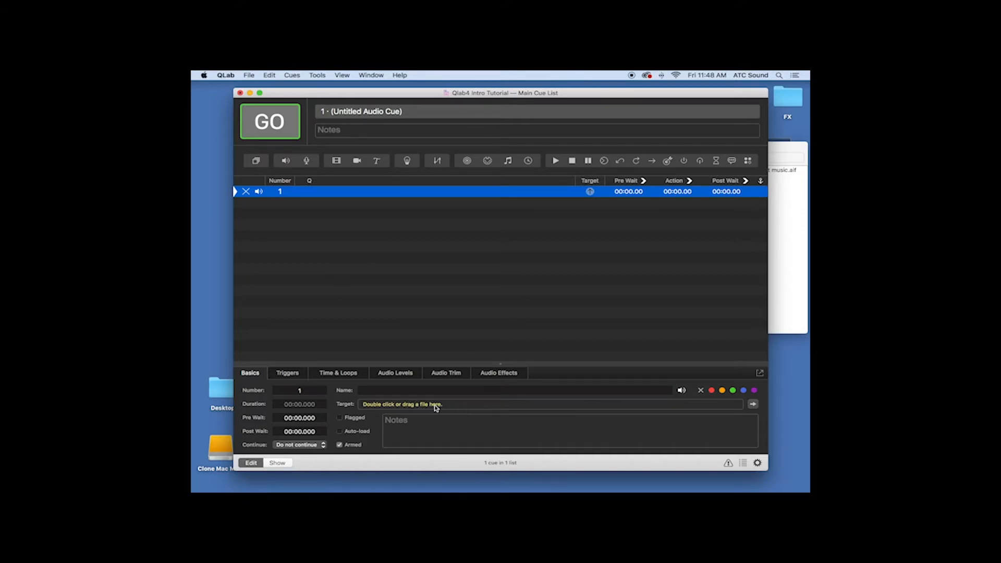
{"action": "double_click", "coordinate": [372, 406]}
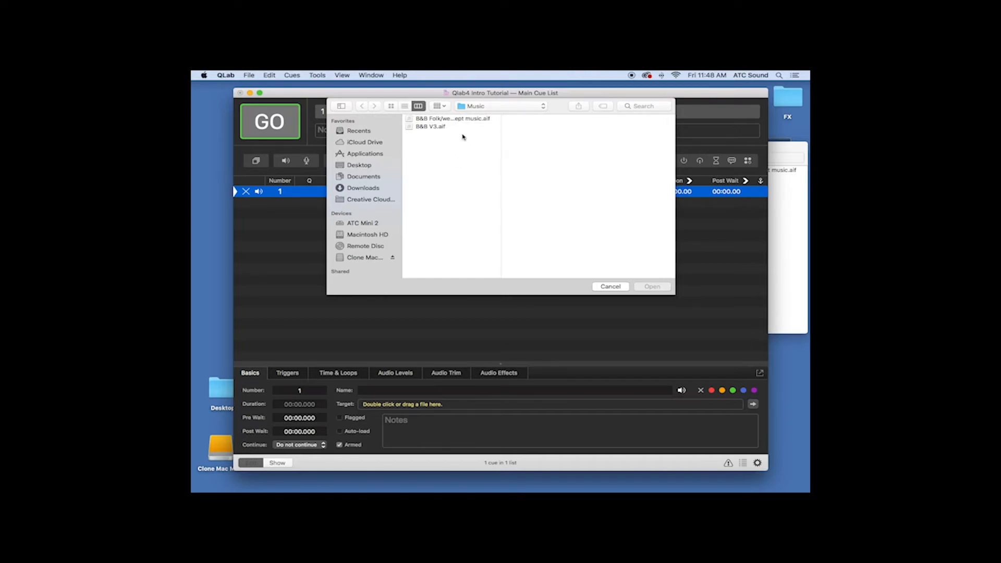
{"action": "left_click", "coordinate": [459, 122]}
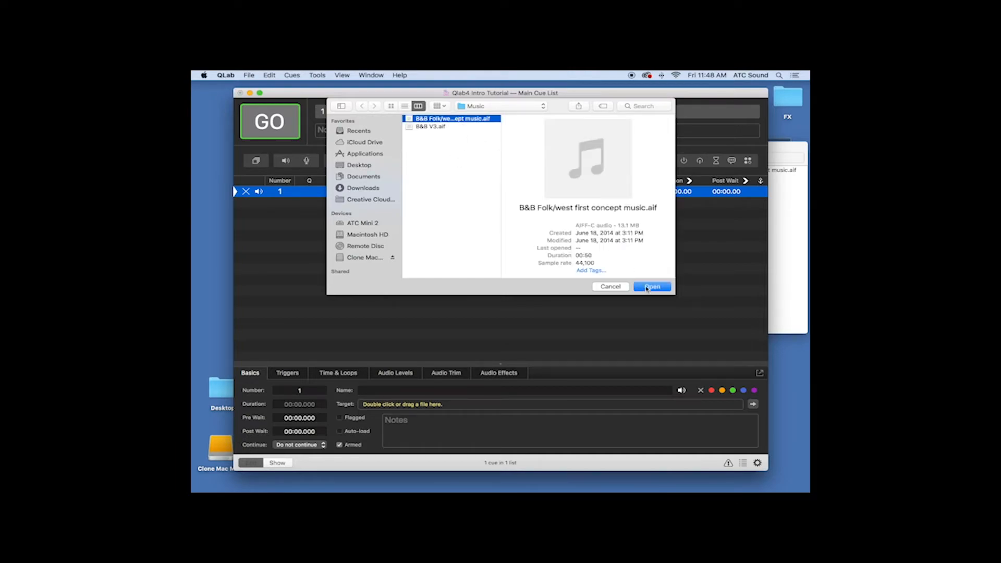
{"action": "left_click", "coordinate": [652, 286]}
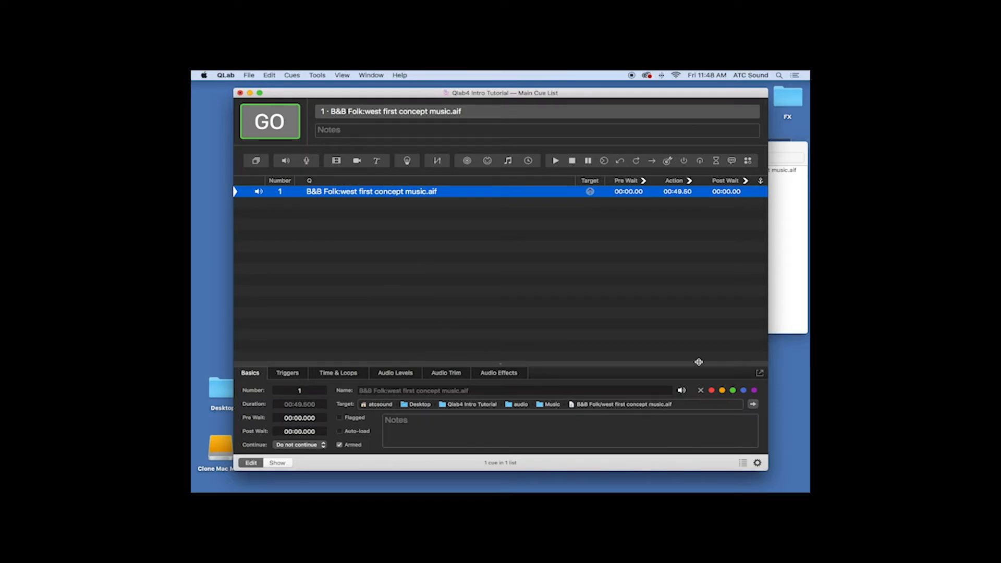
Step: Review the project's folder structure down to the Music folder in Finder, and close the Finder window
{"action": "left_click", "coordinate": [797, 152]}
{"action": "scroll", "coordinate": [610, 210], "scroll_direction": "left", "scroll_amount": 5}
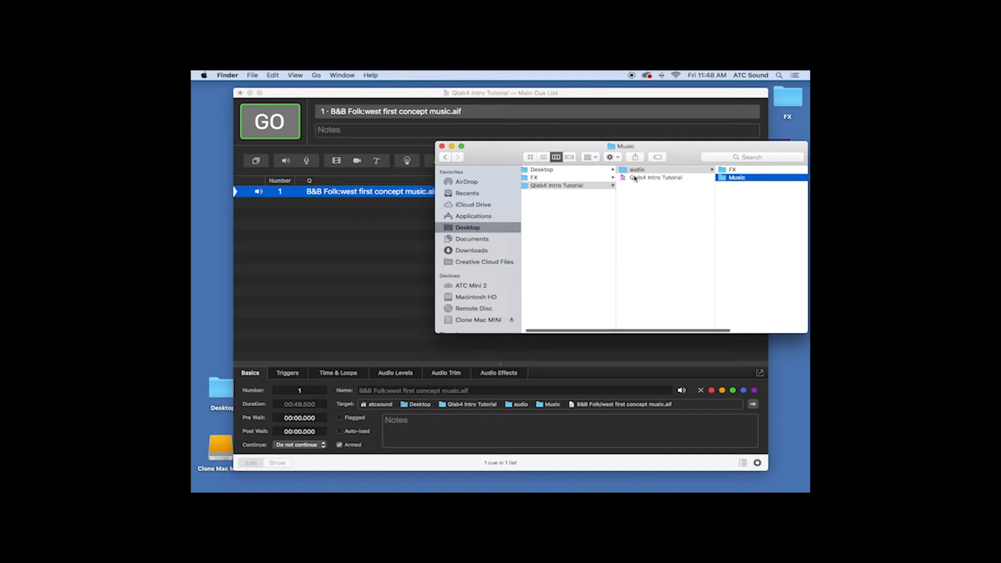
{"action": "scroll", "coordinate": [712, 182], "scroll_direction": "right", "scroll_amount": 5}
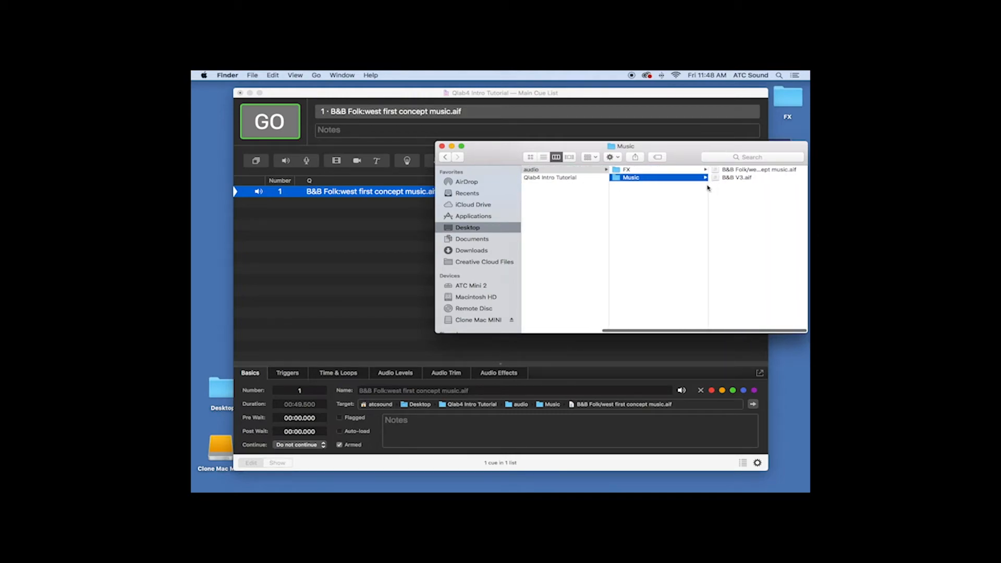
{"action": "scroll", "coordinate": [684, 185], "scroll_direction": "right", "scroll_amount": 2}
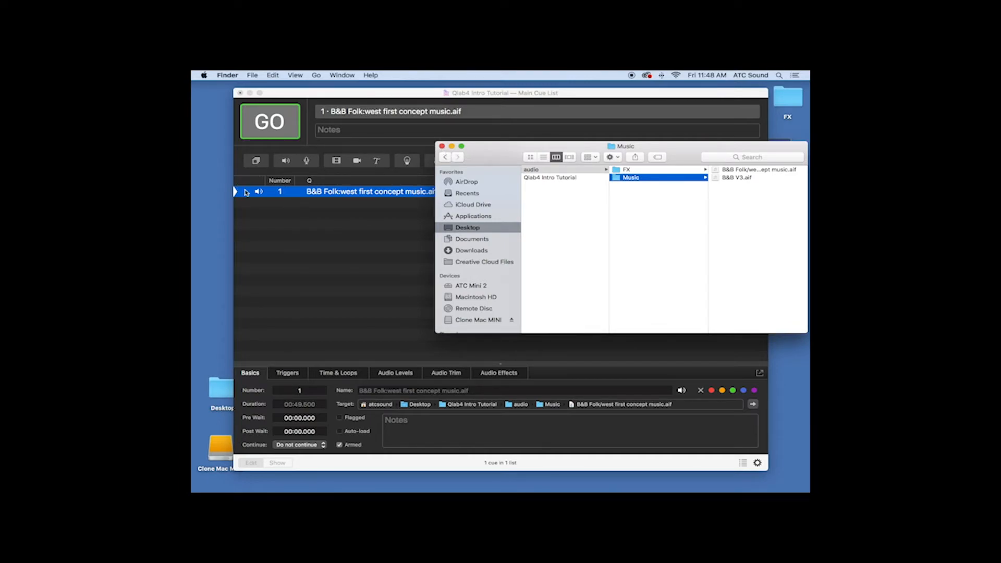
{"action": "left_click", "coordinate": [442, 146]}
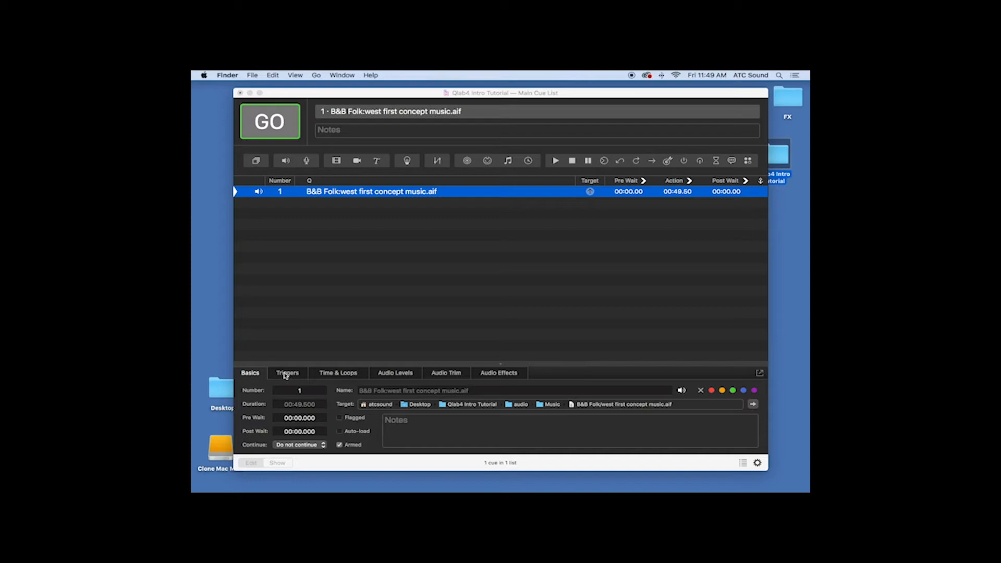
Step: Switch back to QLab and move the main cue list window clear of the project folder on the desktop
{"action": "key", "text": "space"}
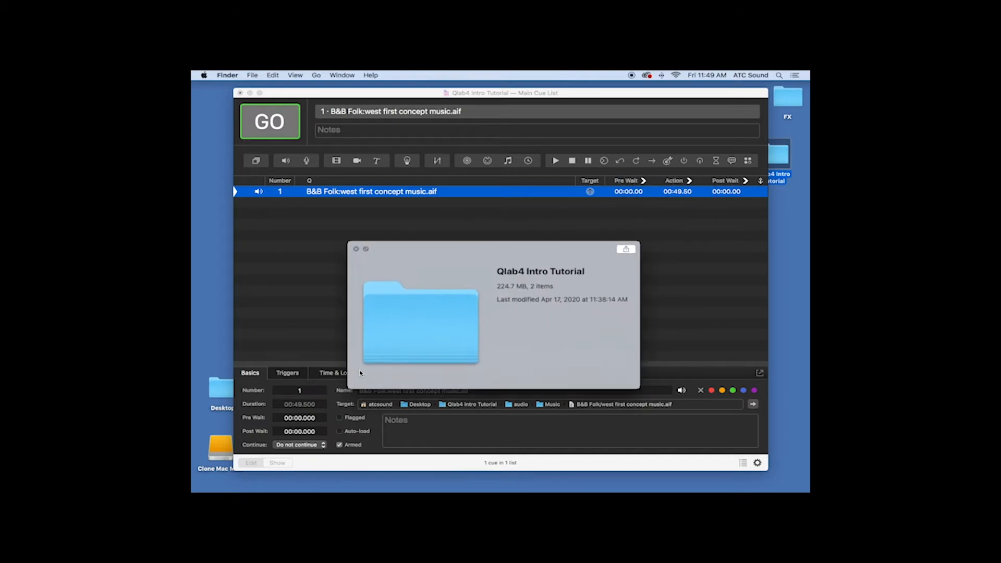
{"action": "left_click", "coordinate": [355, 249]}
{"action": "left_click", "coordinate": [369, 204]}
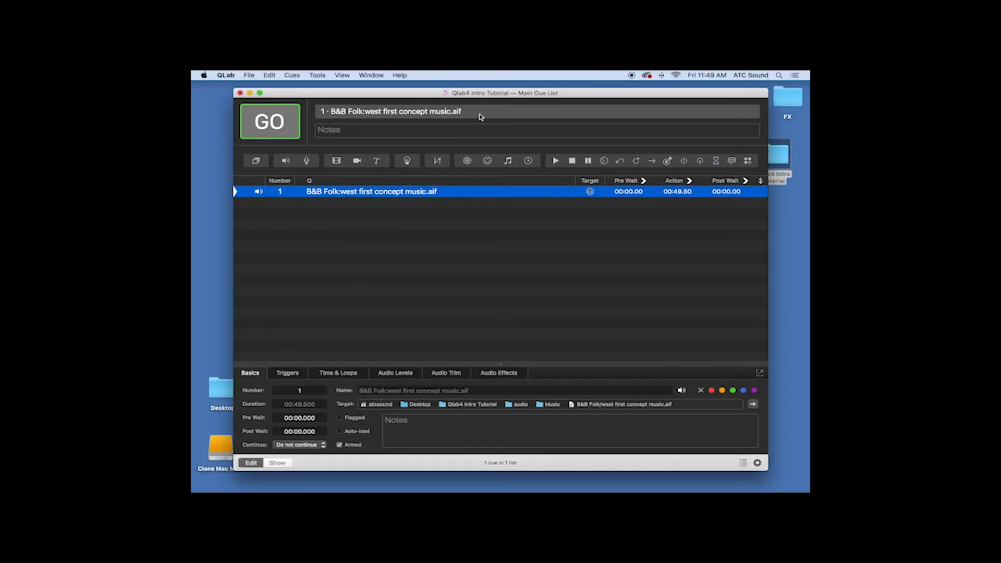
{"action": "left_click", "coordinate": [783, 163]}
{"action": "key", "text": "space"}
{"action": "key", "text": "space"}
{"action": "left_click", "coordinate": [525, 99]}
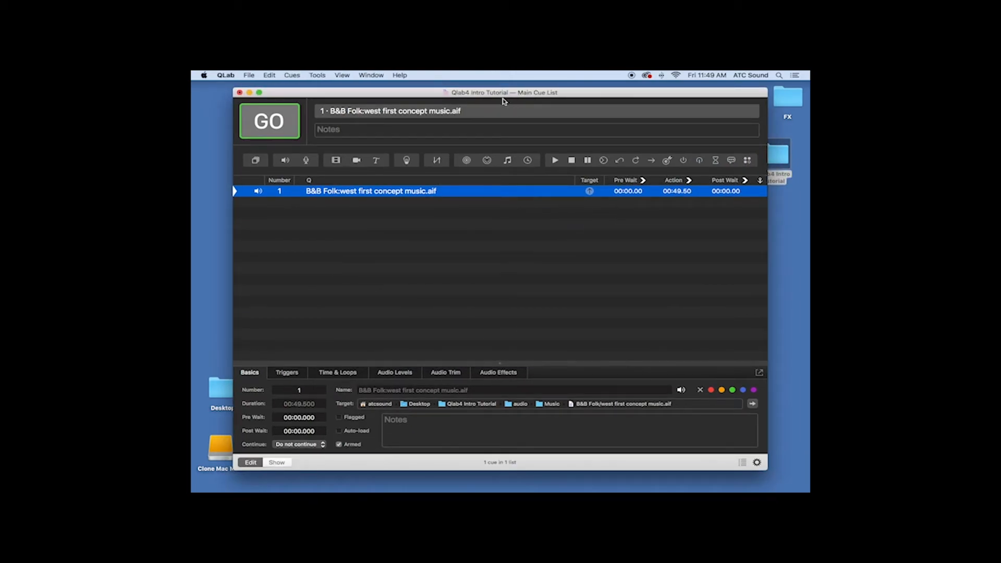
{"action": "left_click_drag", "start_coordinate": [503, 99], "coordinate": [480, 97]}
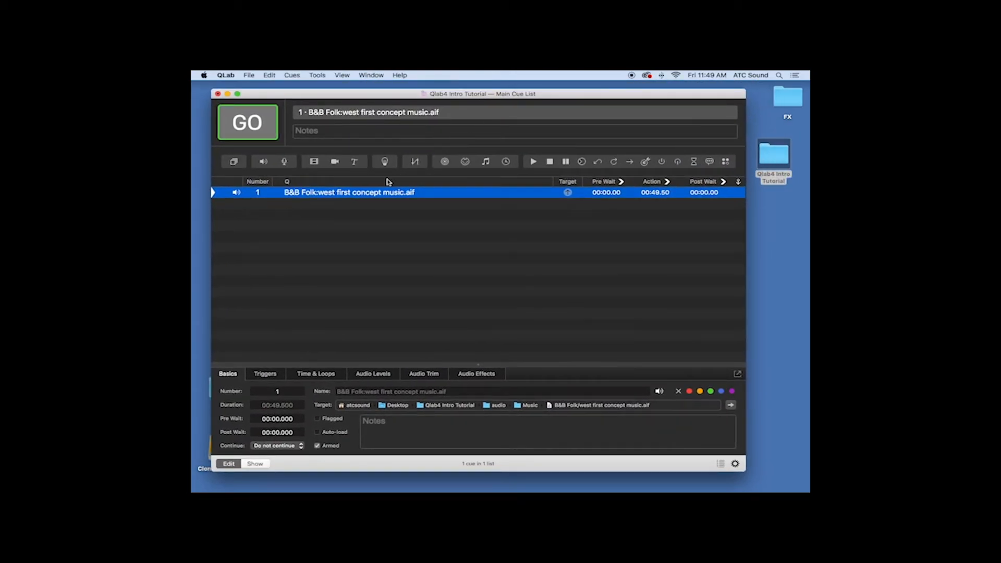
Step: Play the audio cue twice, stopping it and reselecting it each time
{"action": "key", "text": "space"}
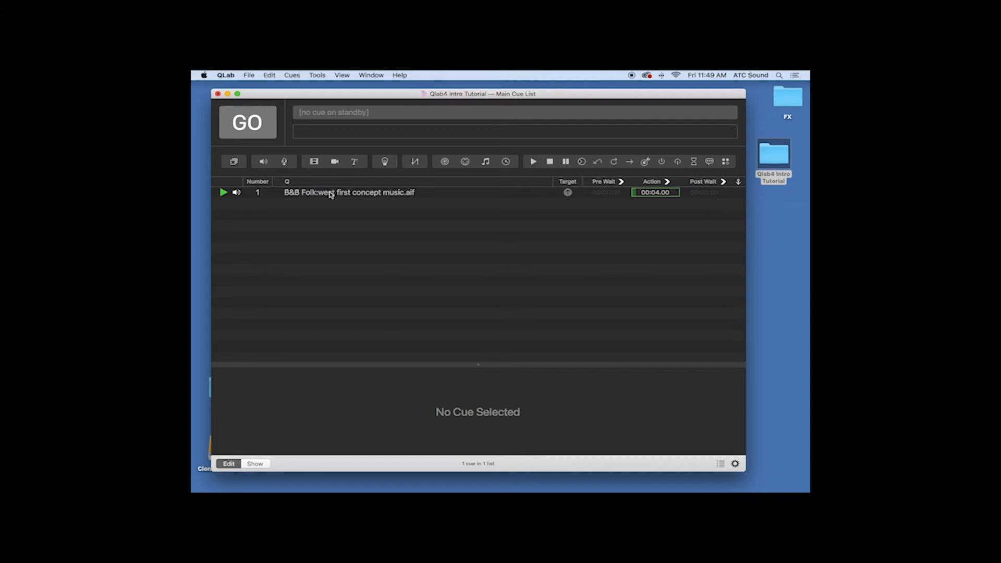
{"action": "key", "text": "Escape"}
{"action": "left_click", "coordinate": [359, 197]}
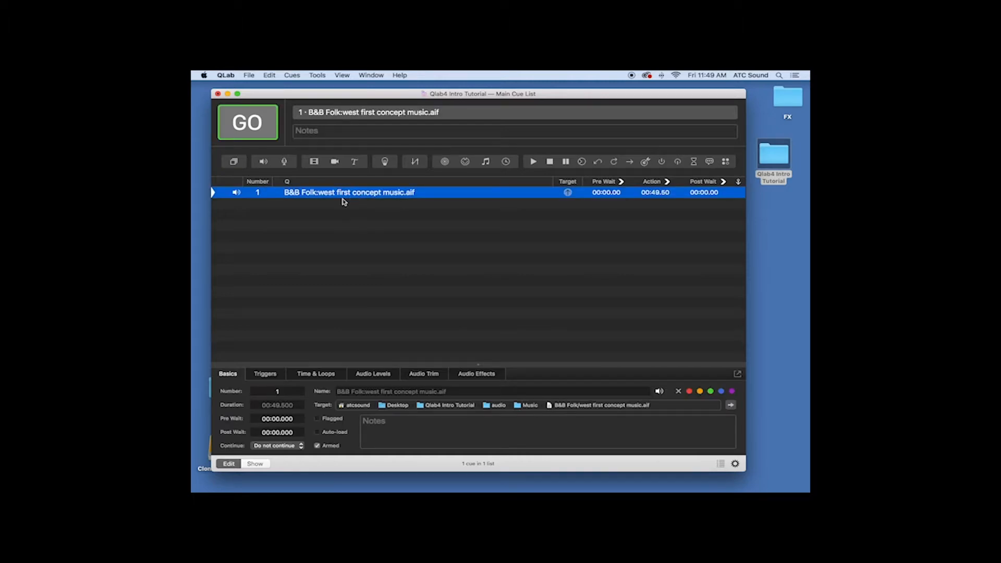
{"action": "key", "text": "space"}
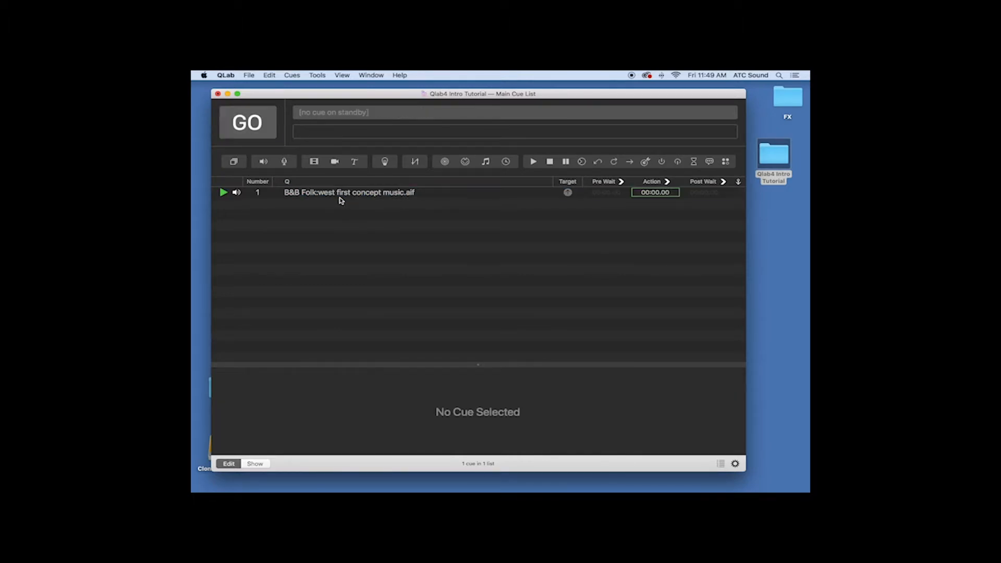
{"action": "key", "text": "Escape"}
{"action": "left_click", "coordinate": [334, 194]}
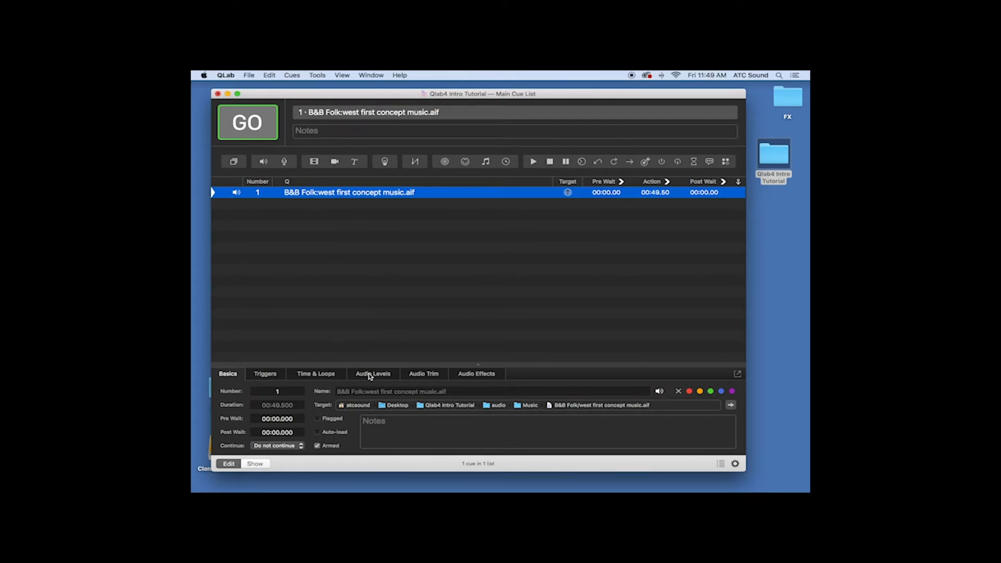
Step: Set the audio cue's ML and MR output levels to -5
{"action": "left_click", "coordinate": [369, 375]}
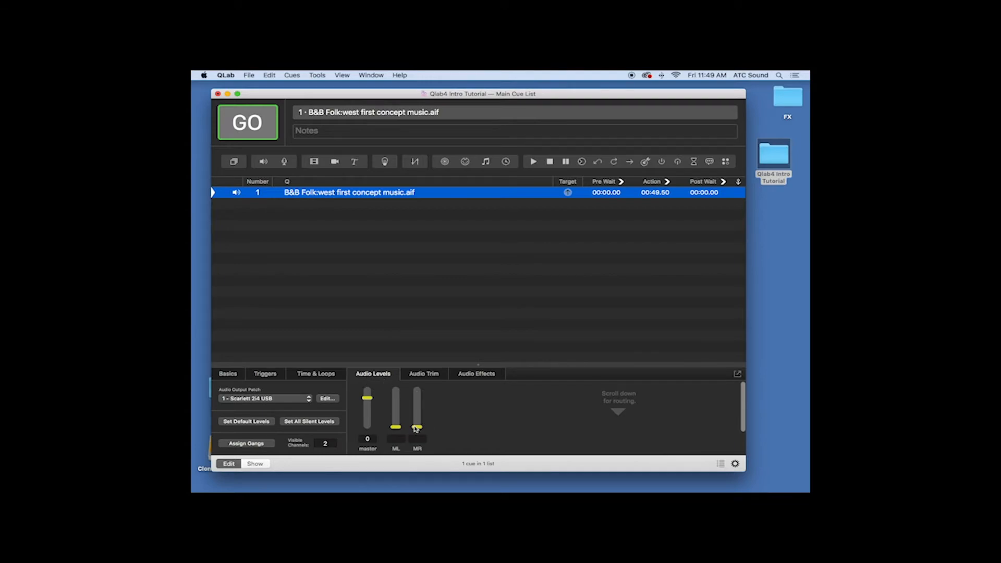
{"action": "scroll", "coordinate": [418, 426], "scroll_direction": "down", "scroll_amount": 3}
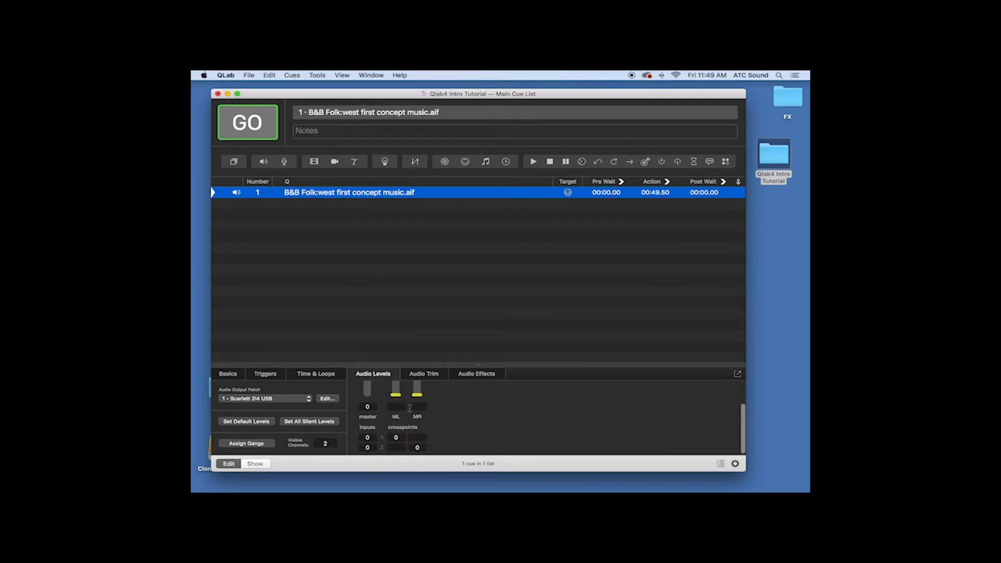
{"action": "scroll", "coordinate": [415, 409], "scroll_direction": "up", "scroll_amount": 1}
{"action": "scroll", "coordinate": [417, 414], "scroll_direction": "down", "scroll_amount": 1}
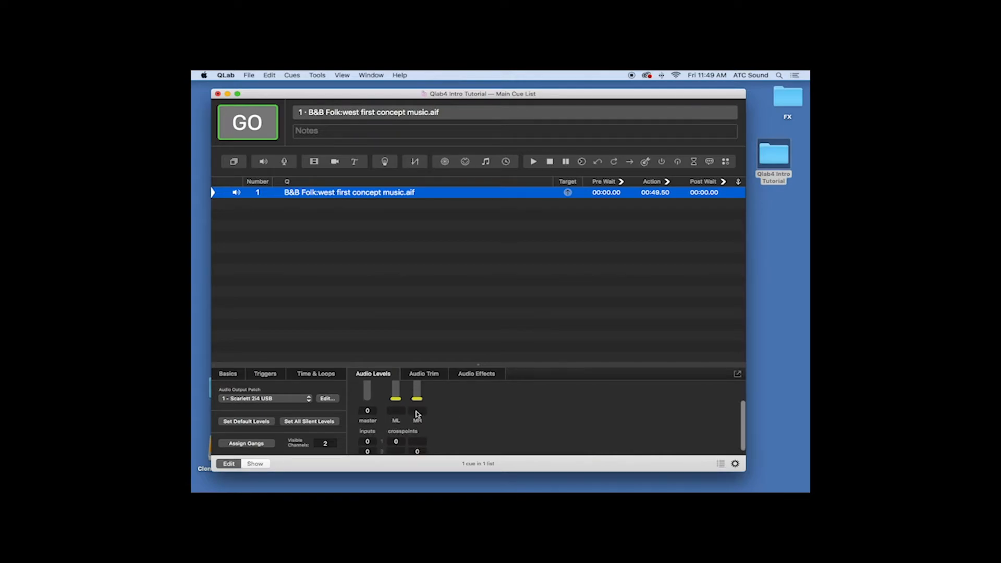
{"action": "scroll", "coordinate": [417, 414], "scroll_direction": "up", "scroll_amount": 5}
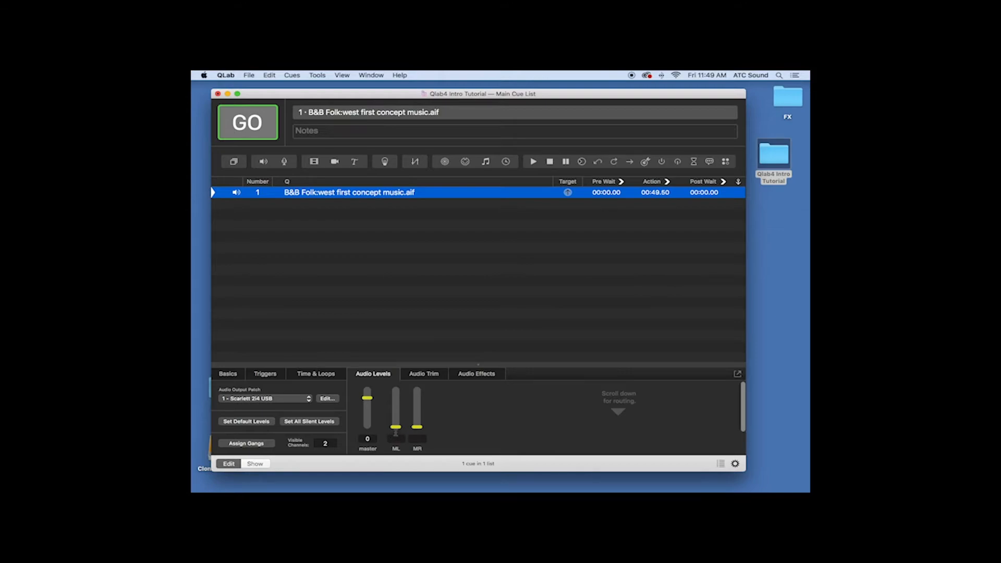
{"action": "left_click", "coordinate": [395, 439]}
{"action": "key", "text": "Tab"}
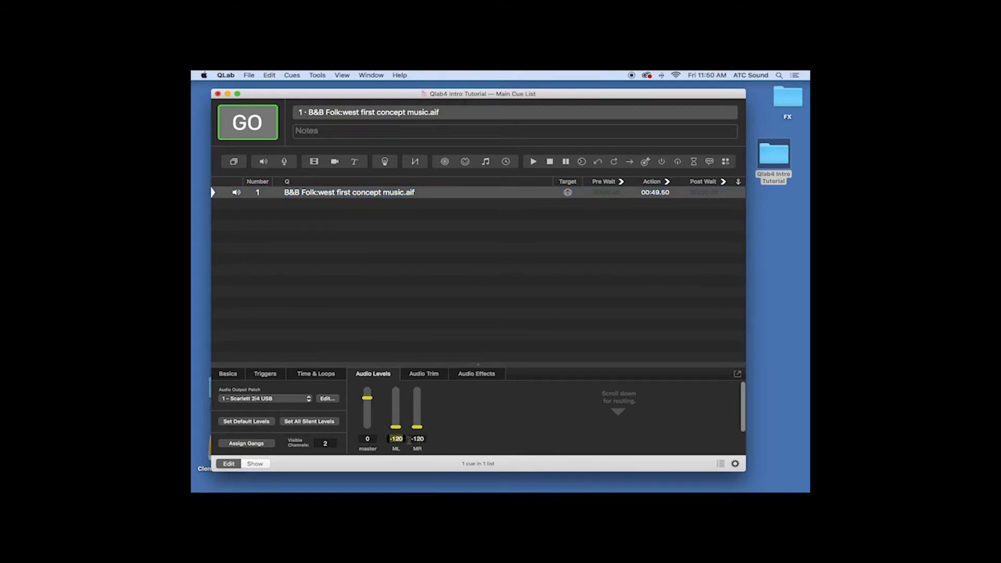
{"action": "type", "text": "-5"}
{"action": "key", "text": "Return"}
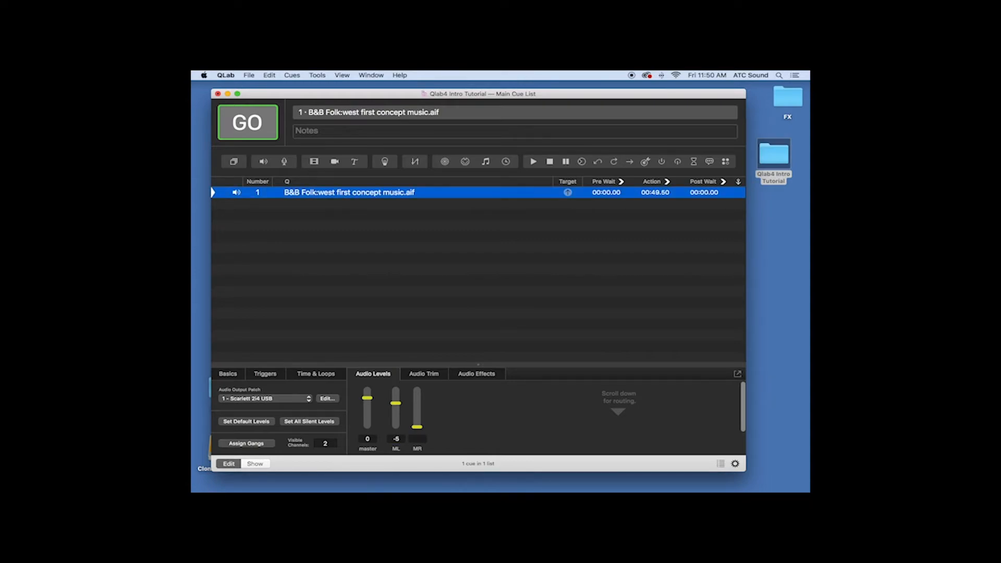
{"action": "left_click", "coordinate": [412, 439]}
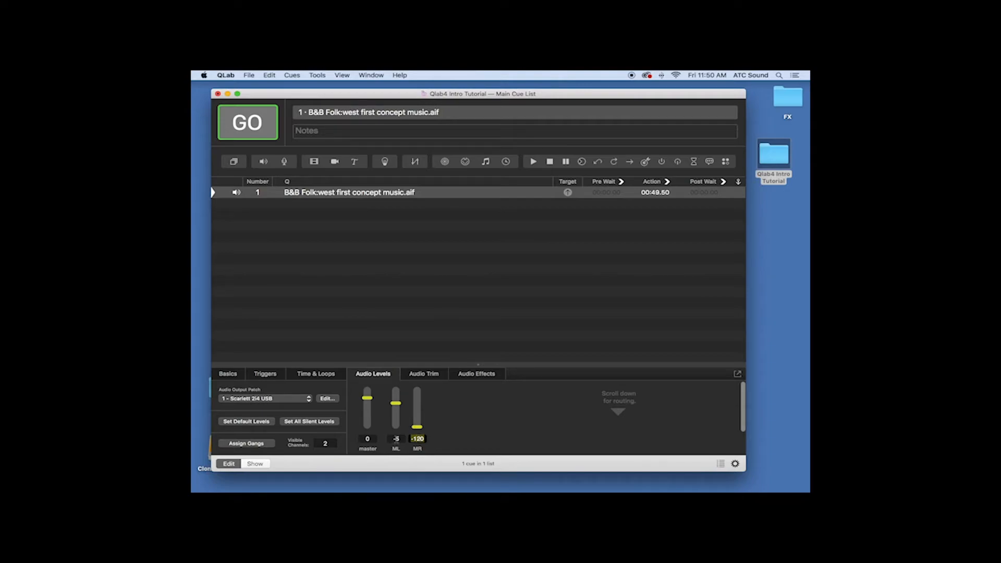
{"action": "type", "text": "-5"}
{"action": "key", "text": "Return"}
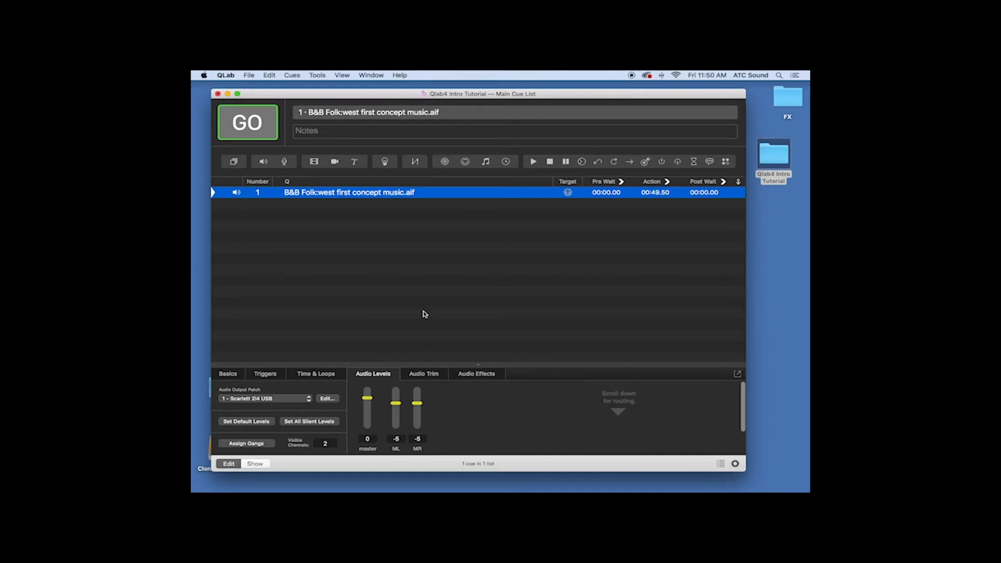
Step: Check the cue's input and crosspoint routing, play the cue at its new levels, and reselect it
{"action": "scroll", "coordinate": [432, 431], "scroll_direction": "down", "scroll_amount": 3}
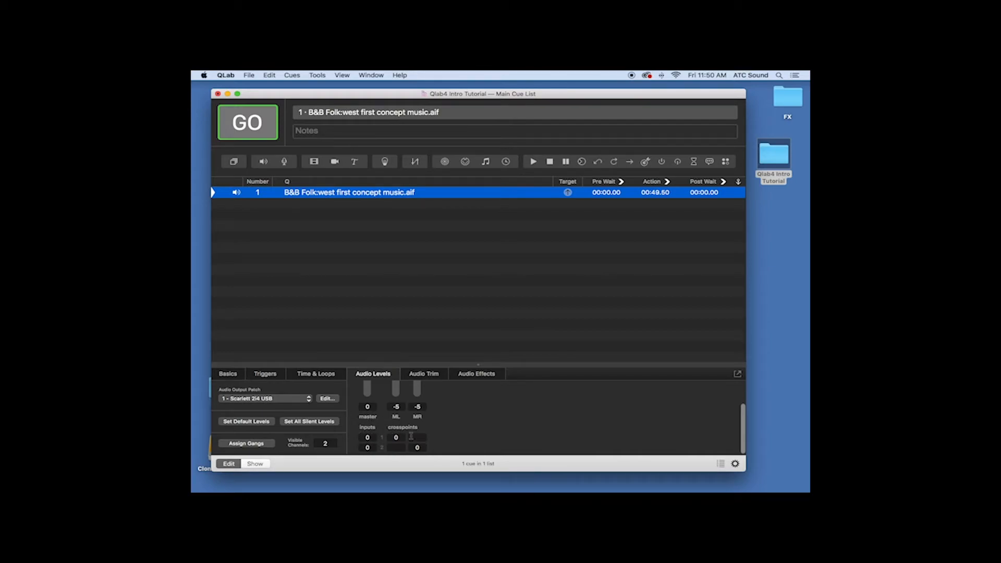
{"action": "scroll", "coordinate": [372, 445], "scroll_direction": "down", "scroll_amount": 1}
{"action": "scroll", "coordinate": [428, 434], "scroll_direction": "up", "scroll_amount": 5}
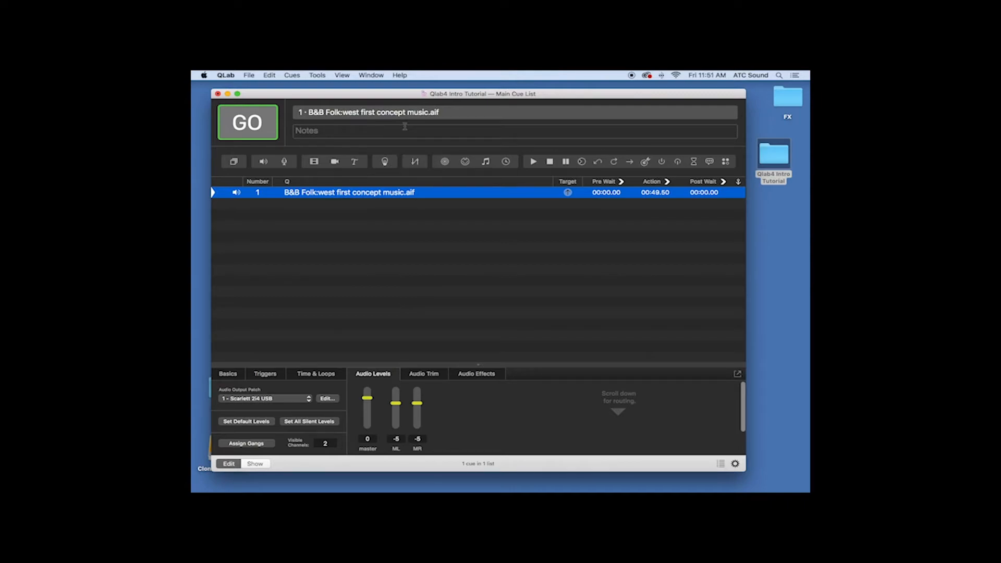
{"action": "key", "text": "space"}
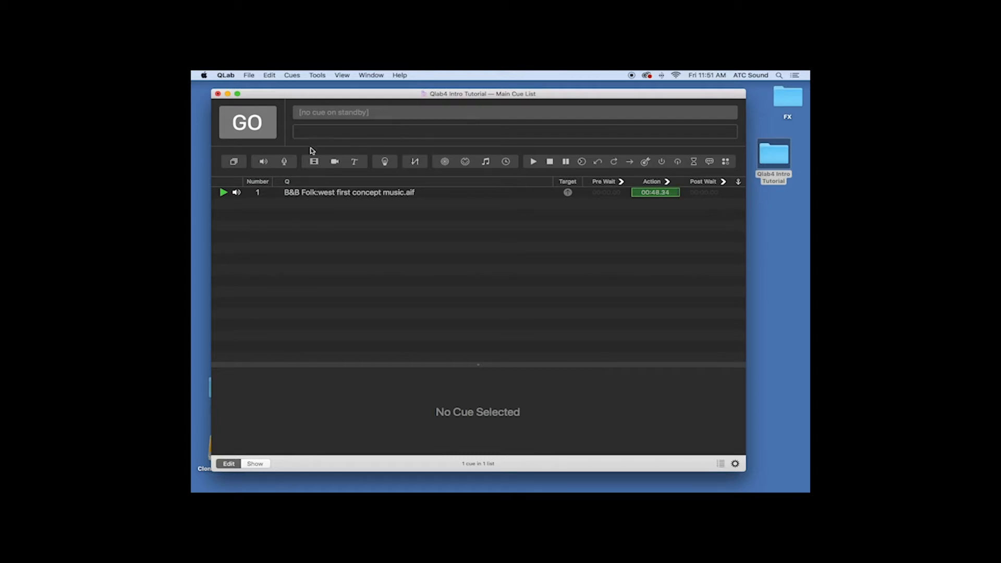
{"action": "left_click", "coordinate": [335, 194]}
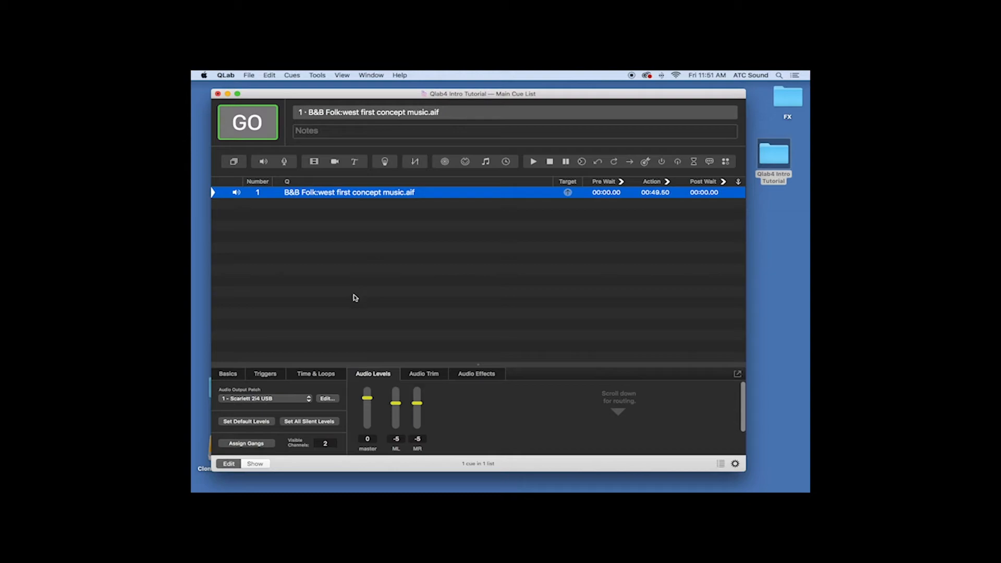
Step: Trim the silence at the beginning of audio cue 1 by moving its start time to about 00:01.455
{"action": "left_click", "coordinate": [312, 376]}
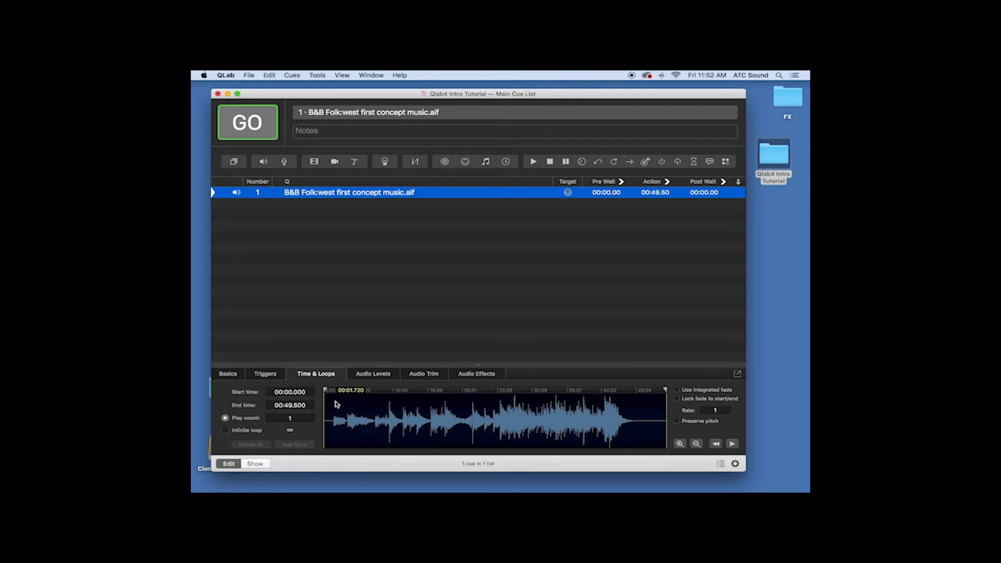
{"action": "scroll", "coordinate": [361, 407], "scroll_direction": "up", "scroll_amount": 5}
{"action": "scroll", "coordinate": [359, 408], "scroll_direction": "down", "scroll_amount": 5}
{"action": "scroll", "coordinate": [359, 408], "scroll_direction": "up", "scroll_amount": 3}
{"action": "scroll", "coordinate": [359, 408], "scroll_direction": "up", "scroll_amount": 4}
{"action": "scroll", "coordinate": [359, 407], "scroll_direction": "up", "scroll_amount": 4}
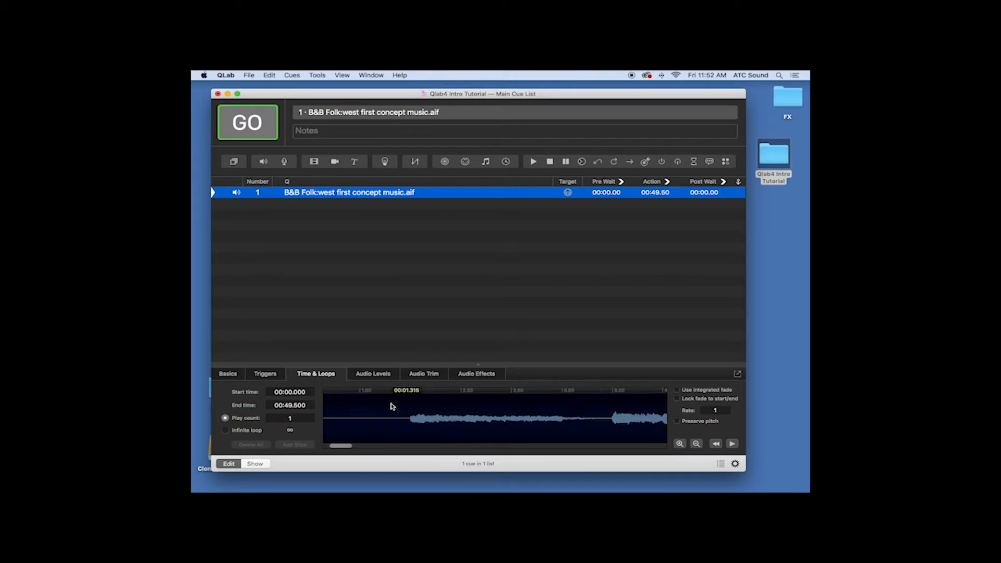
{"action": "scroll", "coordinate": [404, 404], "scroll_direction": "down", "scroll_amount": 4}
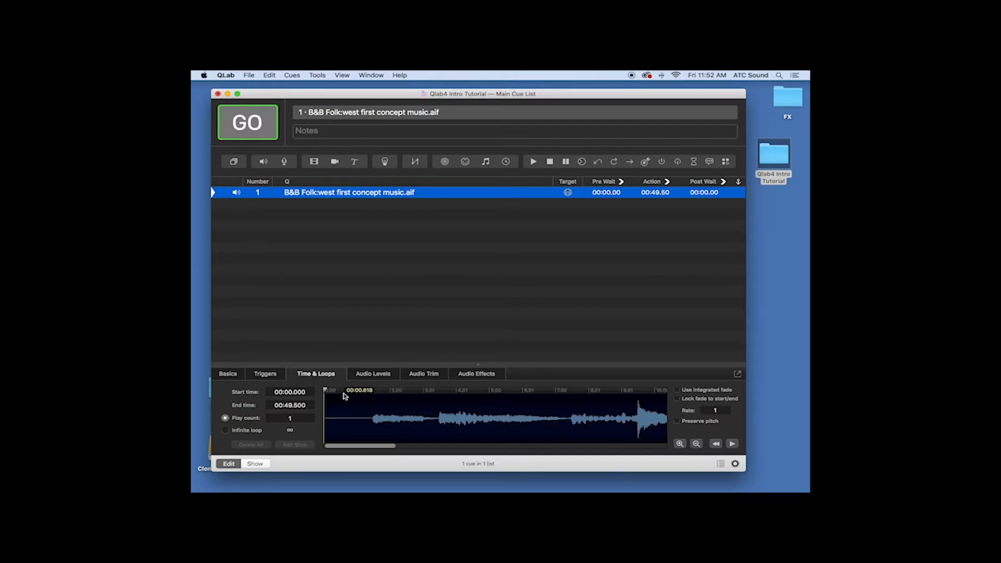
{"action": "left_click", "coordinate": [323, 391]}
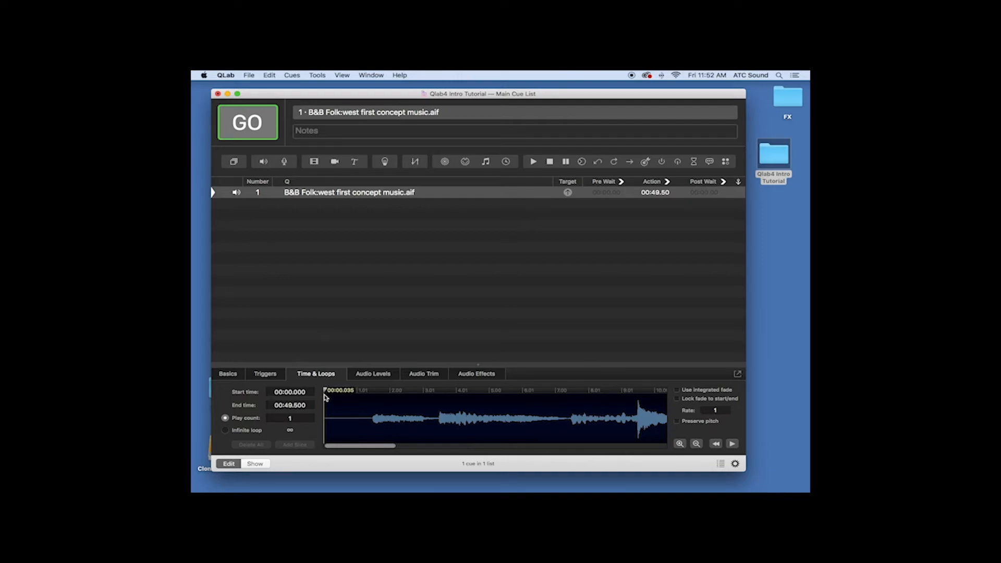
{"action": "left_click_drag", "start_coordinate": [325, 391], "coordinate": [372, 392]}
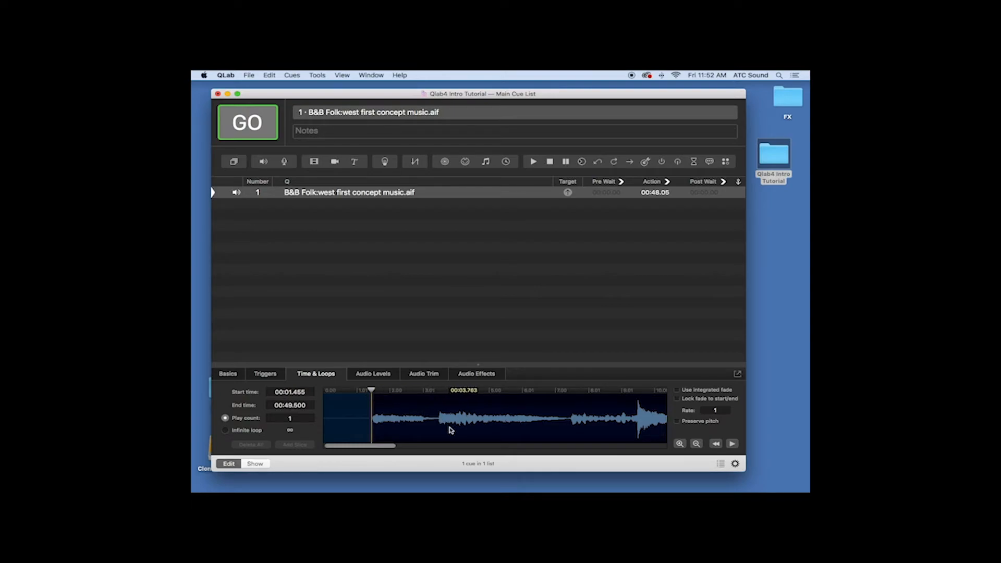
Step: Refine the cue's start time to about 00:01.496, where the waveform begins, and inspect that point closely
{"action": "scroll", "coordinate": [446, 413], "scroll_direction": "up", "scroll_amount": 10}
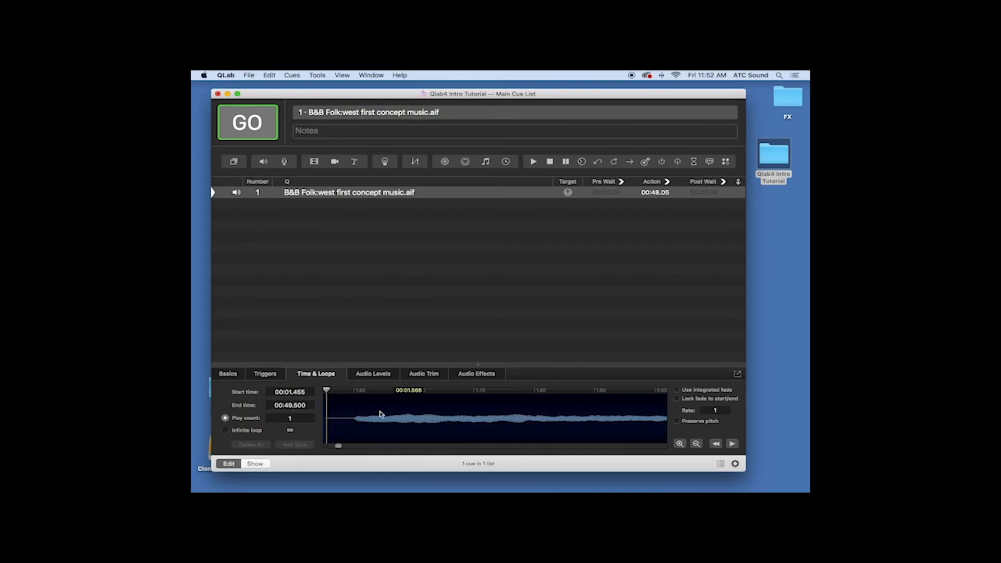
{"action": "left_click_drag", "start_coordinate": [354, 390], "coordinate": [377, 390]}
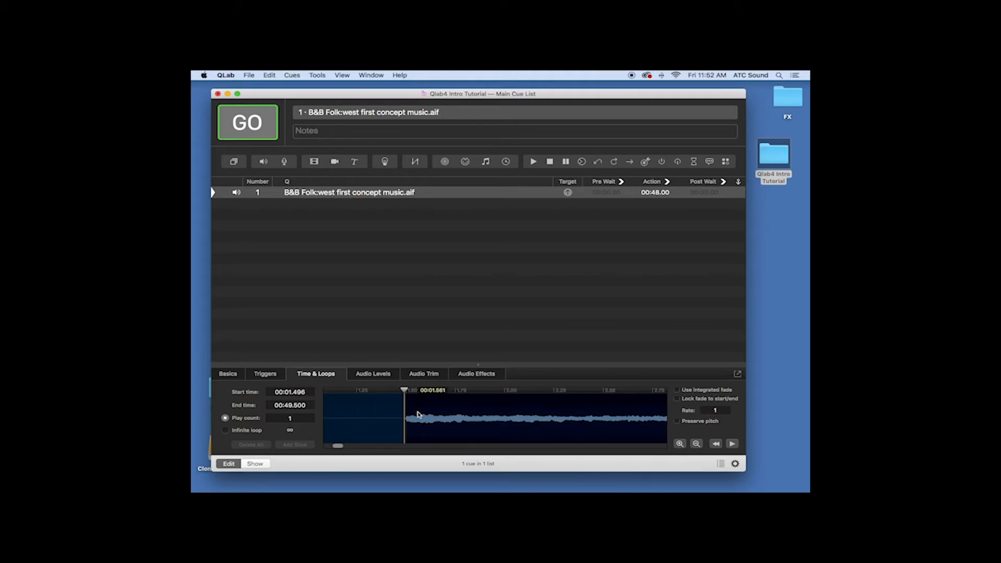
{"action": "scroll", "coordinate": [417, 415], "scroll_direction": "up", "scroll_amount": 3}
{"action": "scroll", "coordinate": [417, 415], "scroll_direction": "up", "scroll_amount": 8}
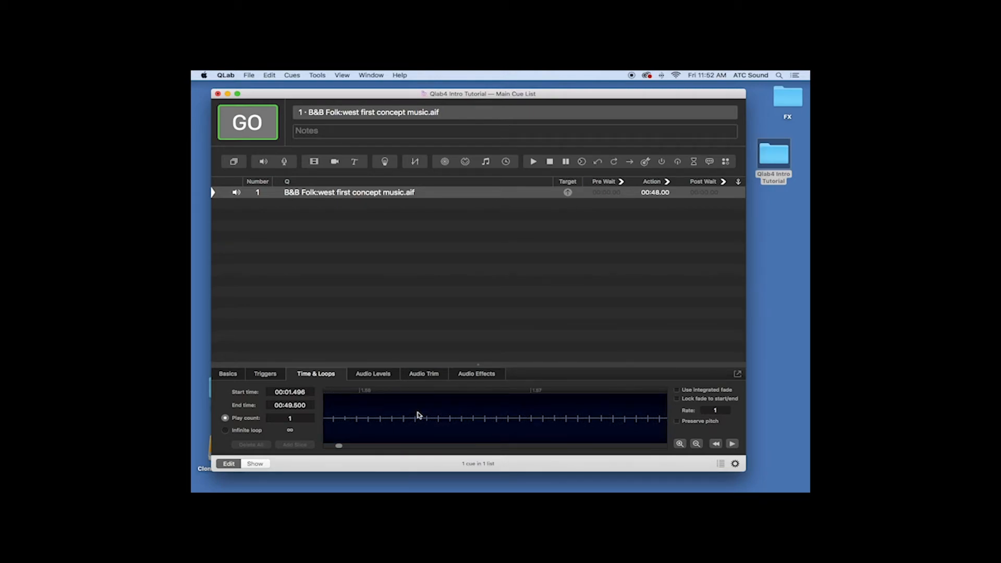
{"action": "scroll", "coordinate": [419, 415], "scroll_direction": "down", "scroll_amount": 5}
{"action": "scroll", "coordinate": [419, 415], "scroll_direction": "left", "scroll_amount": 3}
{"action": "scroll", "coordinate": [418, 415], "scroll_direction": "right", "scroll_amount": 3}
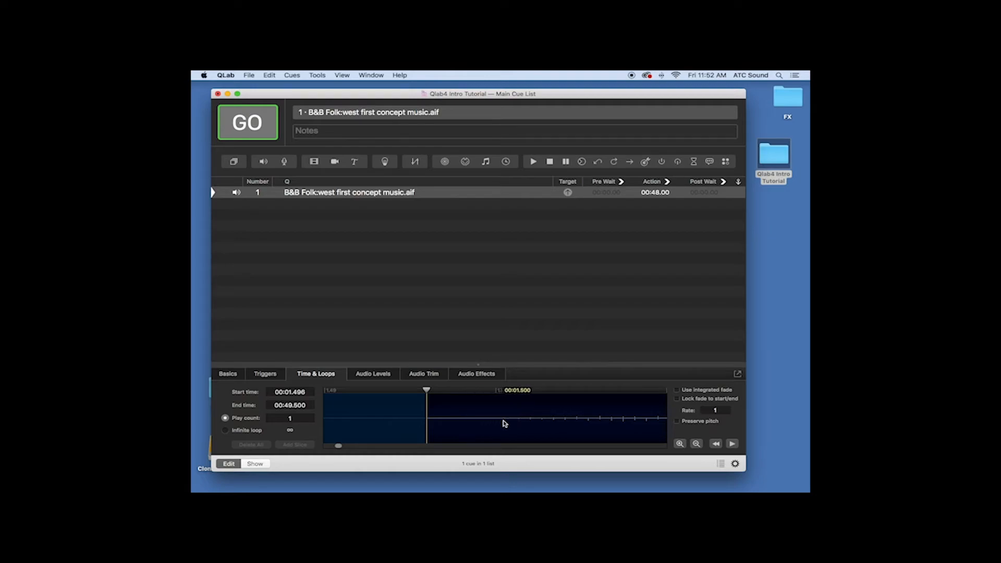
Step: Trim the cue's end time to about 00:45.642, just after the music dies away
{"action": "scroll", "coordinate": [474, 421], "scroll_direction": "down", "scroll_amount": 10}
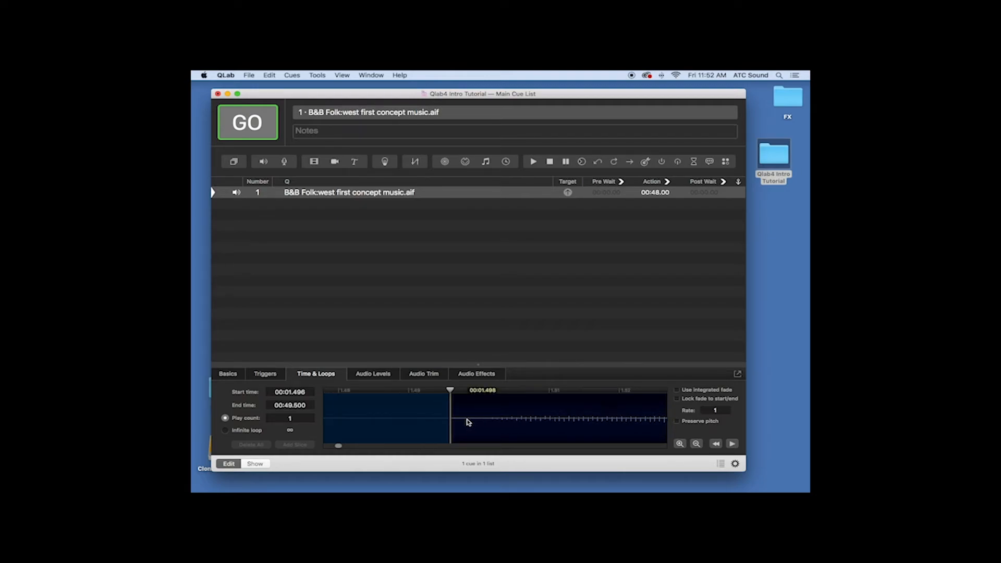
{"action": "scroll", "coordinate": [469, 422], "scroll_direction": "down", "scroll_amount": 5}
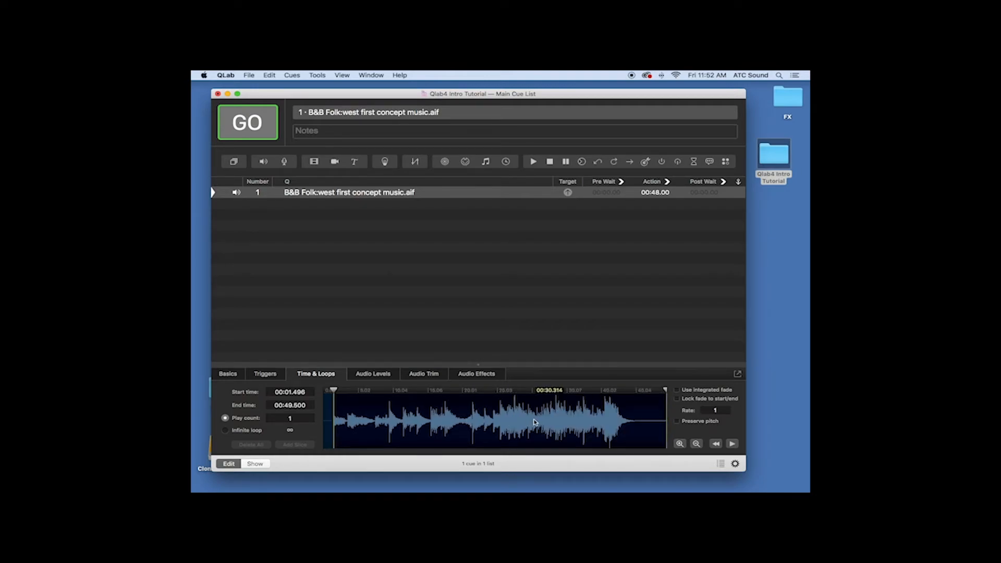
{"action": "left_click_drag", "start_coordinate": [666, 390], "coordinate": [645, 391]}
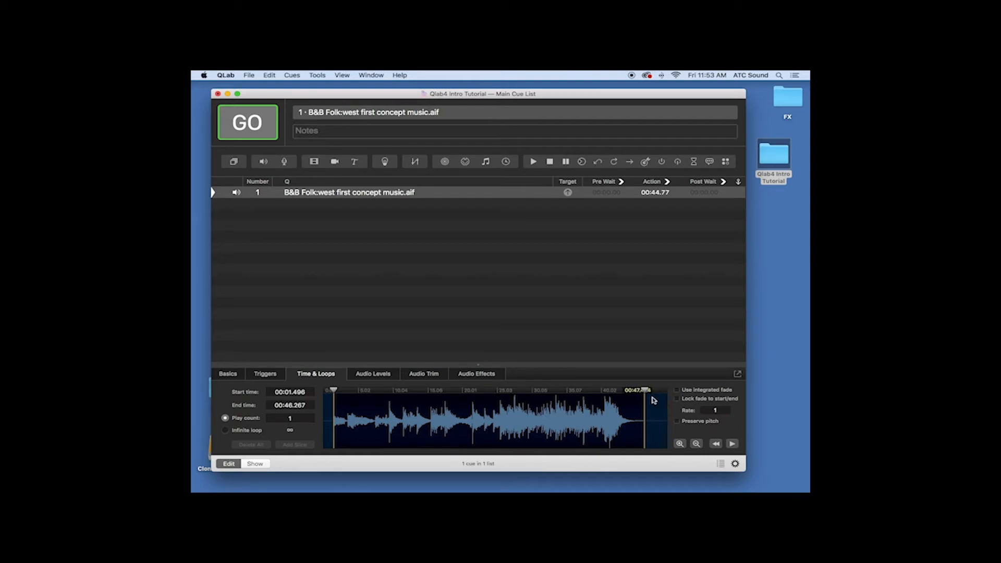
{"action": "left_click_drag", "start_coordinate": [645, 391], "coordinate": [668, 391]}
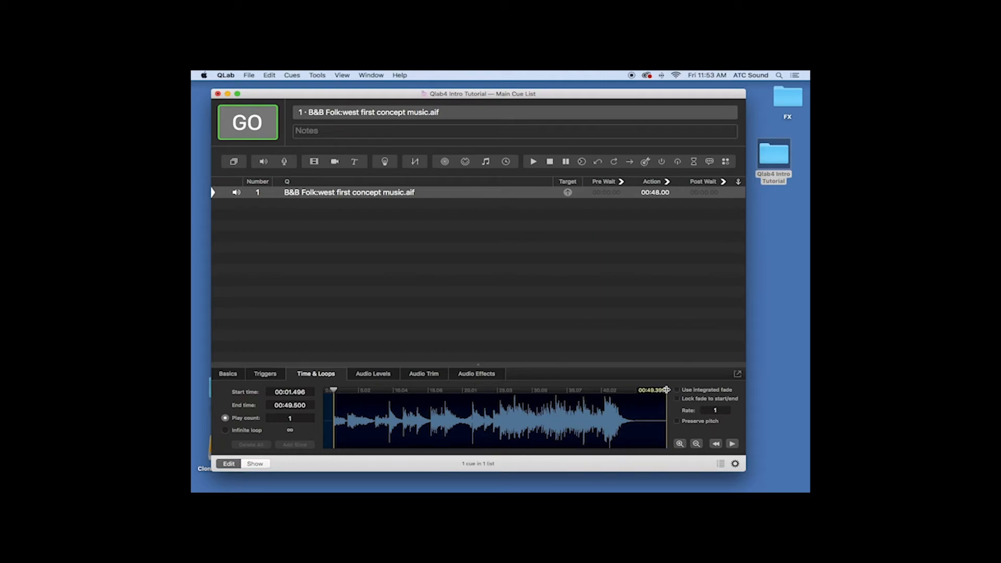
{"action": "left_click_drag", "start_coordinate": [666, 390], "coordinate": [640, 391]}
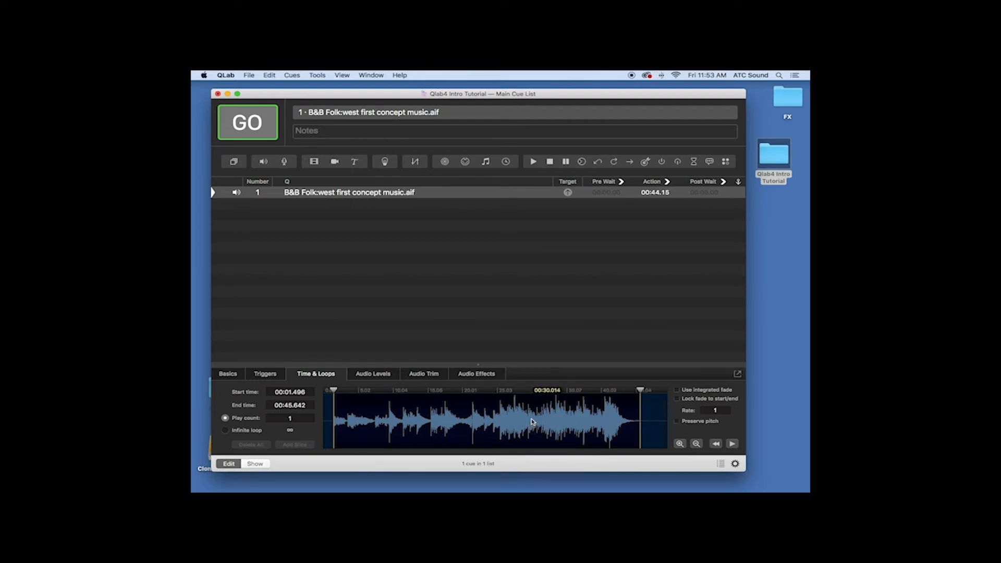
Step: Play the trimmed audio cue for a few seconds, stop it, and reselect it
{"action": "left_click", "coordinate": [380, 194]}
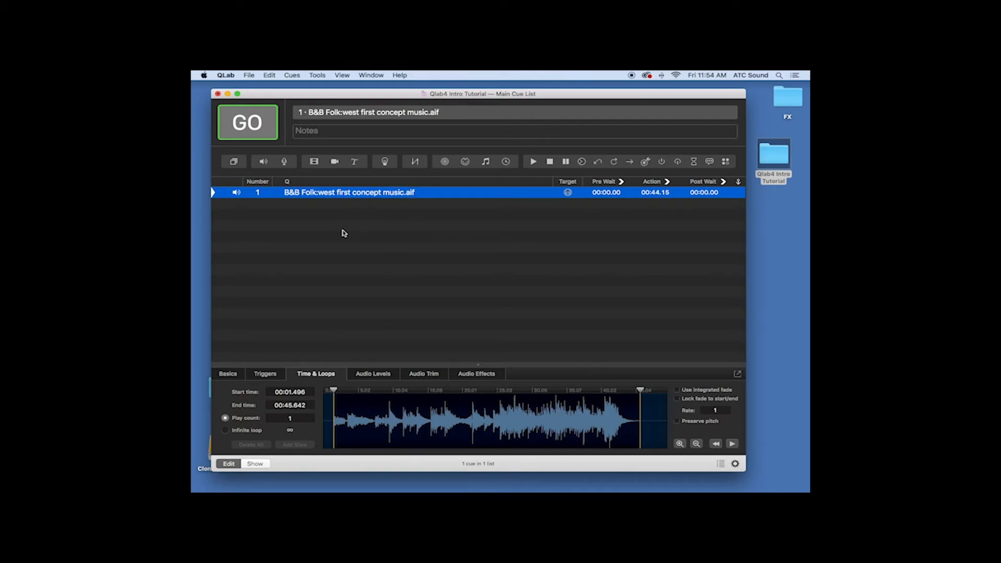
{"action": "key", "text": "space"}
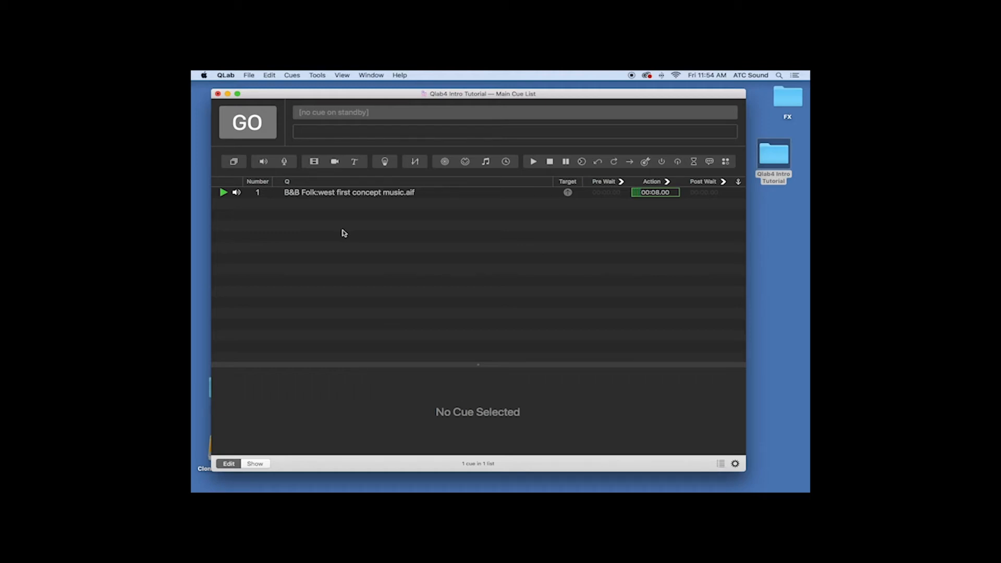
{"action": "key", "text": "Escape"}
{"action": "left_click", "coordinate": [343, 197]}
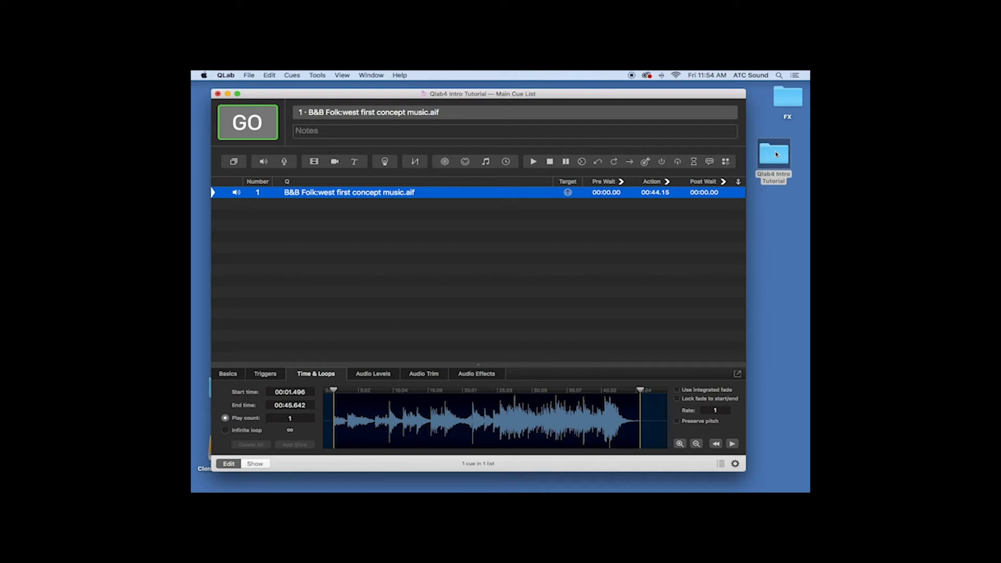
Step: Move the Qlab4 Intro Tutorial folder beneath the FX folder on the desktop, and check the Mac's system overview
{"action": "left_click_drag", "start_coordinate": [774, 158], "coordinate": [783, 154]}
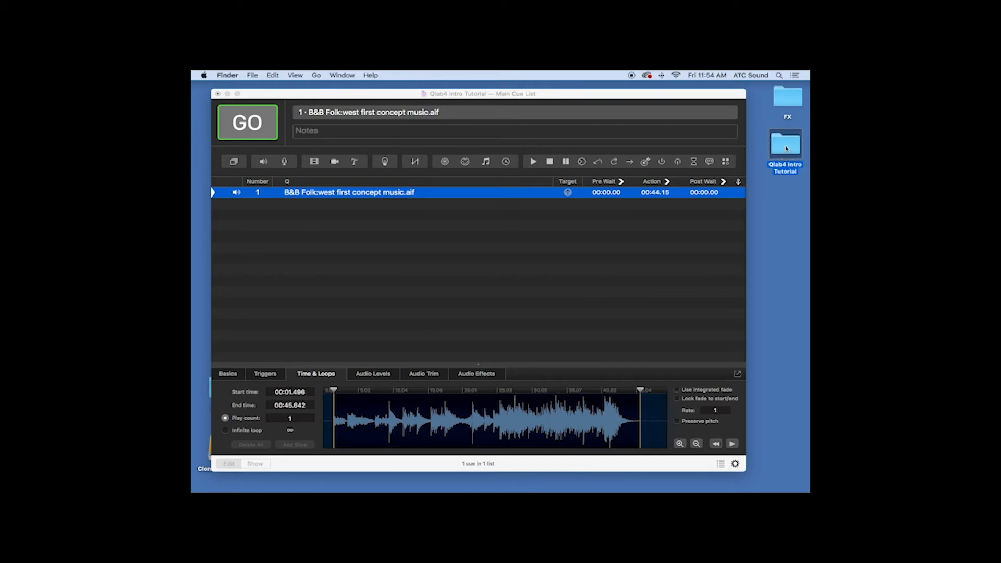
{"action": "left_click_drag", "start_coordinate": [788, 146], "coordinate": [789, 149]}
{"action": "left_click", "coordinate": [204, 76]}
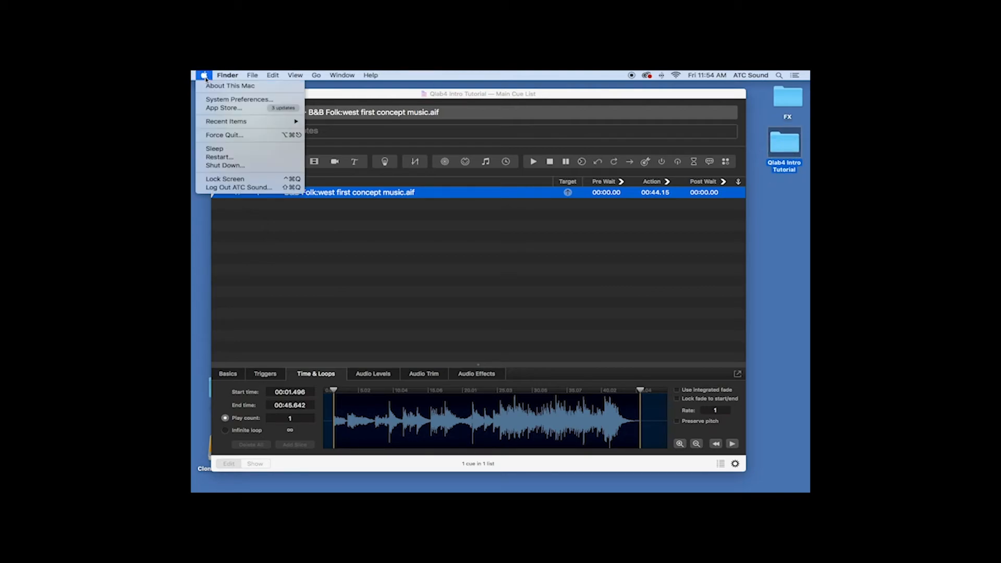
{"action": "left_click", "coordinate": [209, 86]}
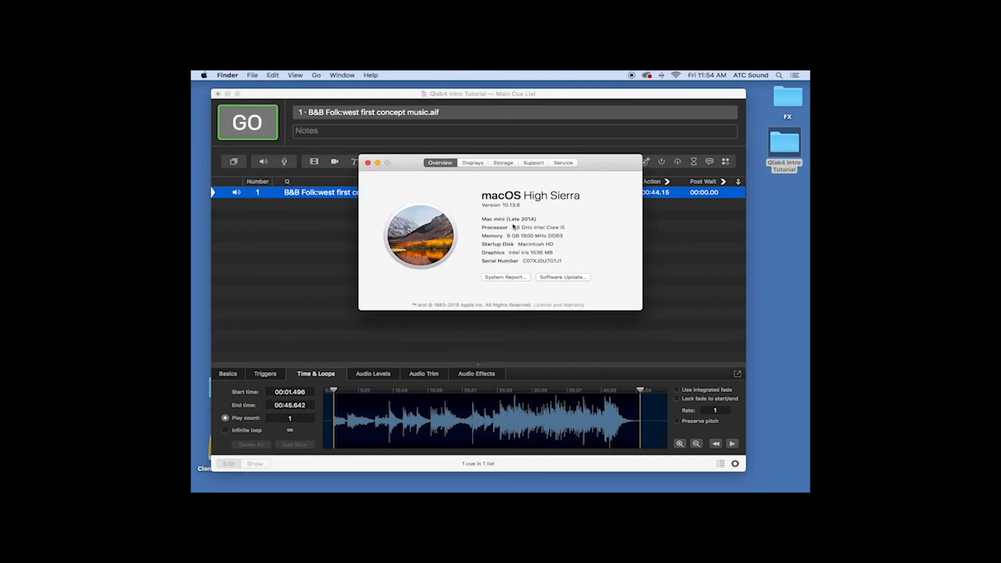
{"action": "left_click", "coordinate": [368, 163]}
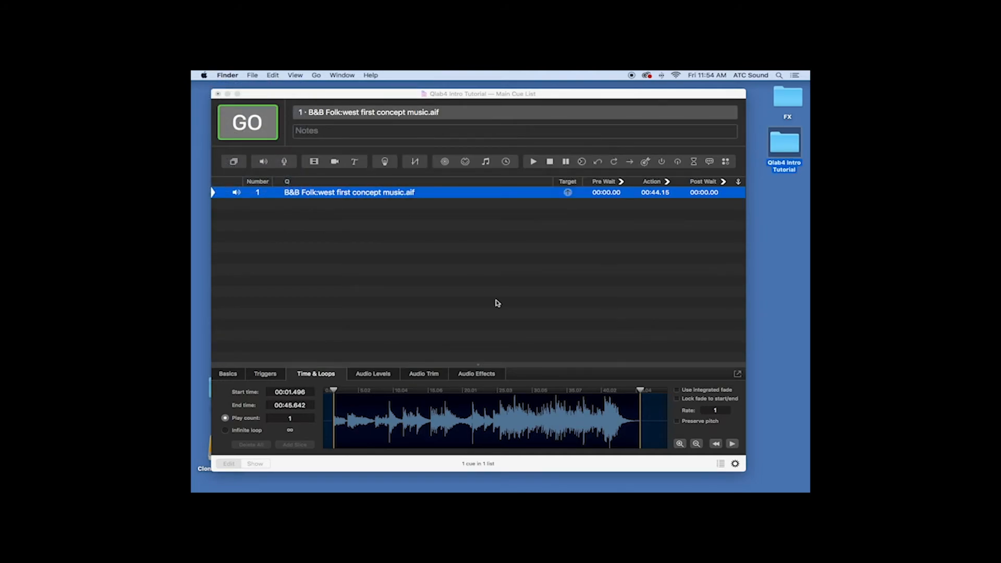
Step: Switch back to QLab and review the cue outputs and device routing of Audio Patch 1 in the workspace settings
{"action": "left_click", "coordinate": [735, 464]}
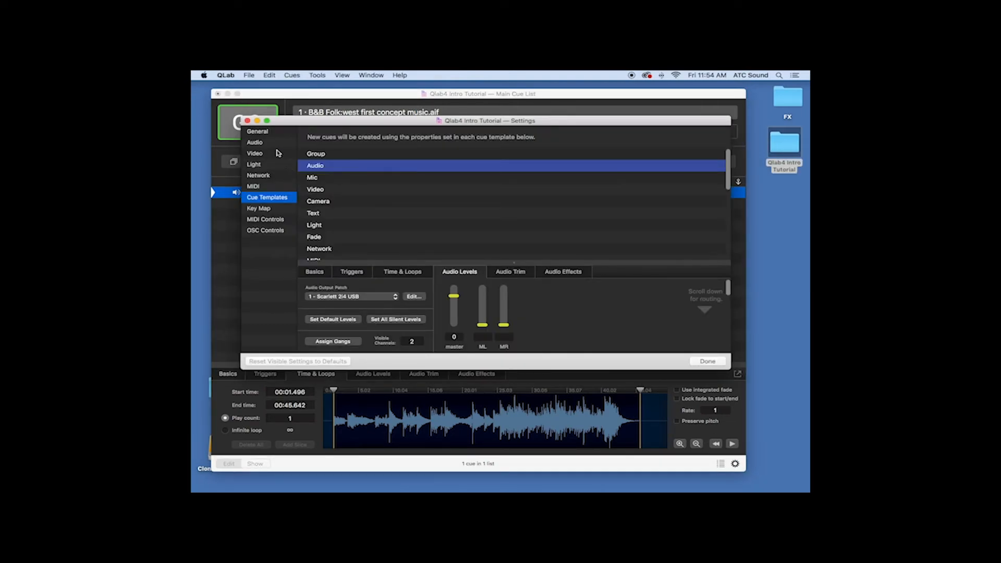
{"action": "left_click", "coordinate": [256, 143]}
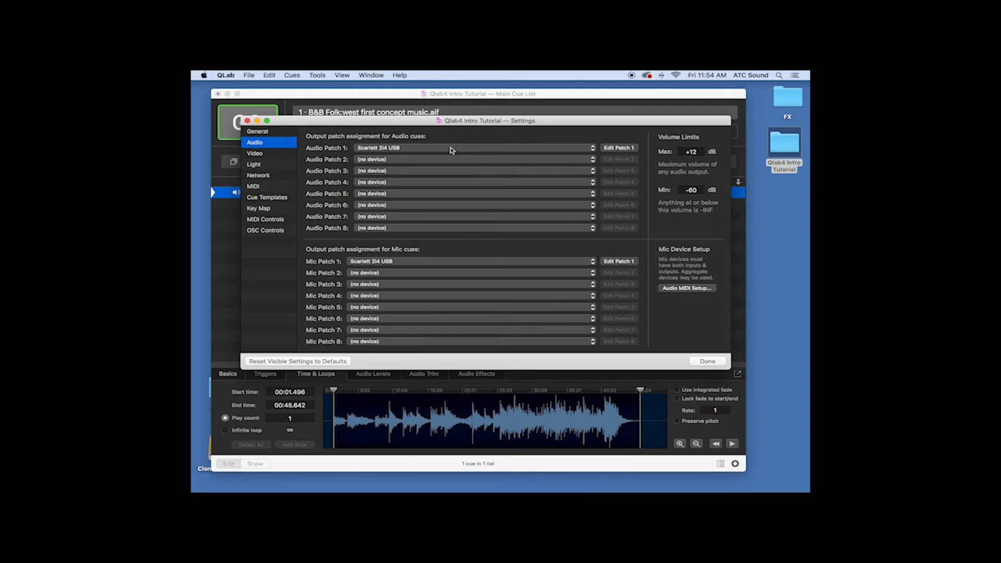
{"action": "left_click", "coordinate": [610, 150]}
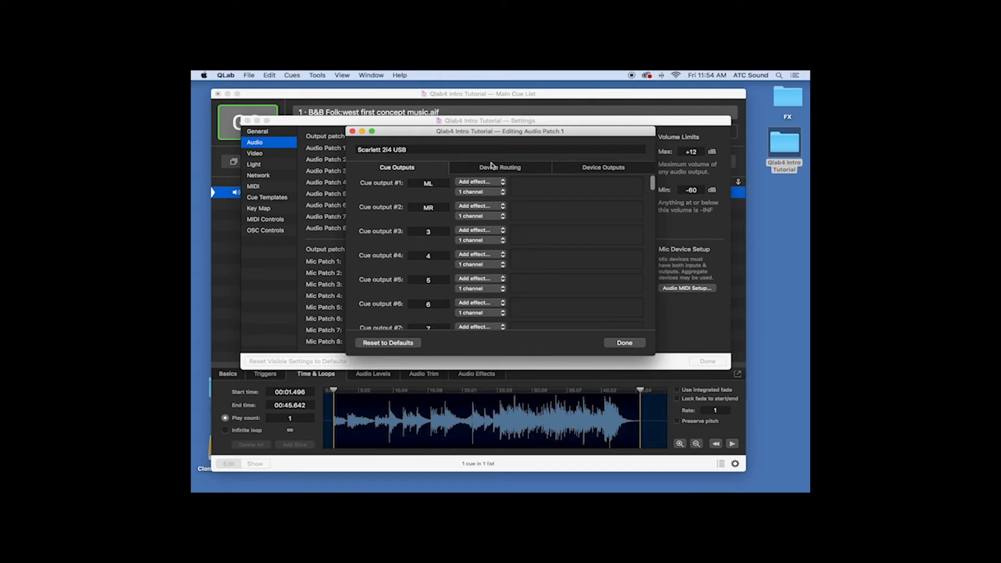
{"action": "left_click", "coordinate": [501, 171]}
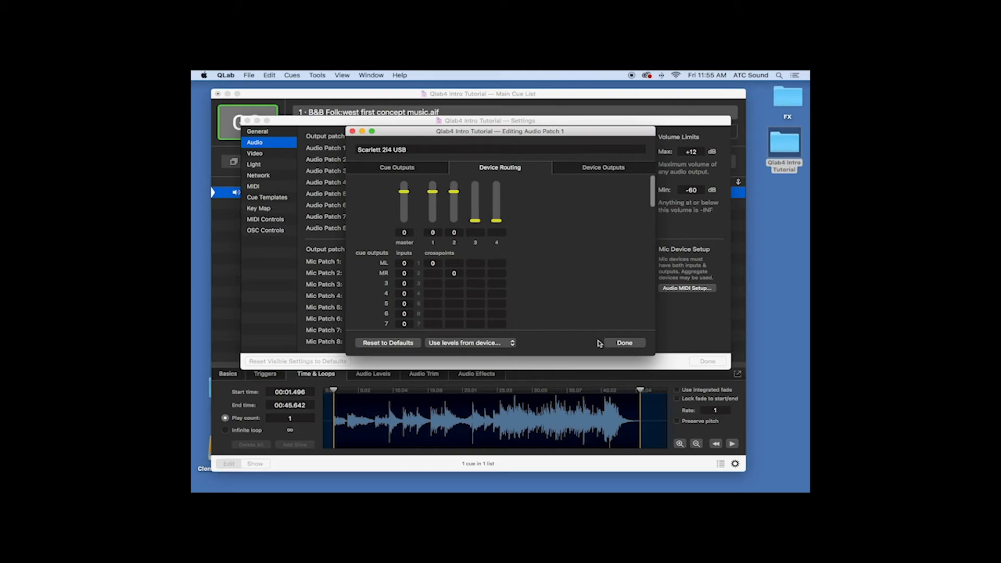
{"action": "left_click", "coordinate": [625, 343]}
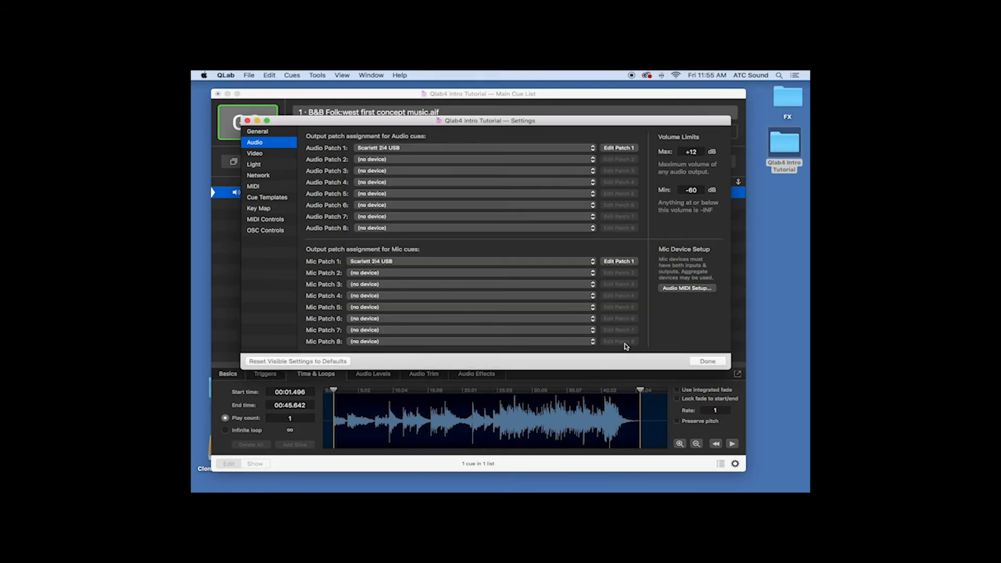
{"action": "left_click", "coordinate": [708, 362]}
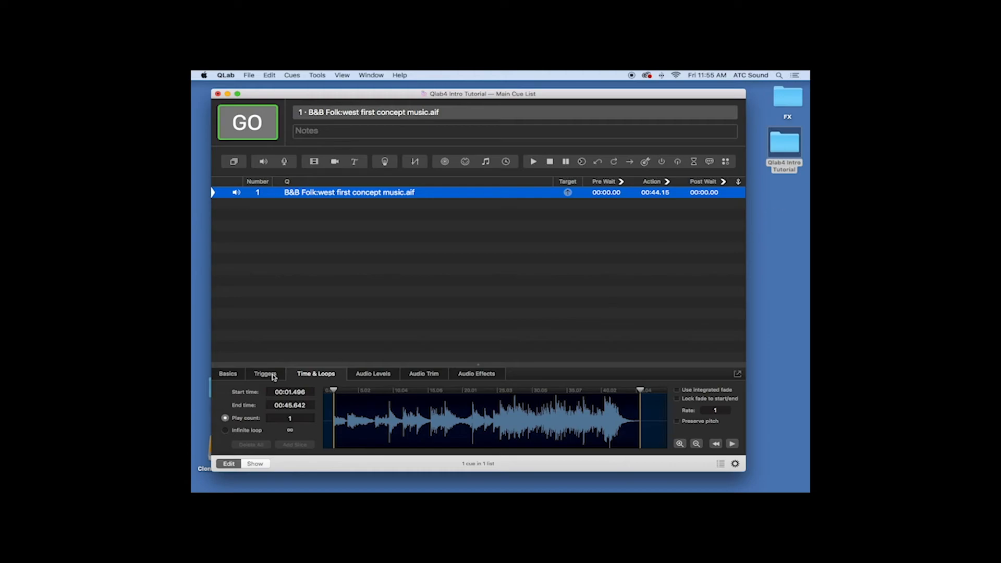
Step: Review the audio cue's basic properties and audio levels, and return to its time and loop settings
{"action": "left_click", "coordinate": [230, 375]}
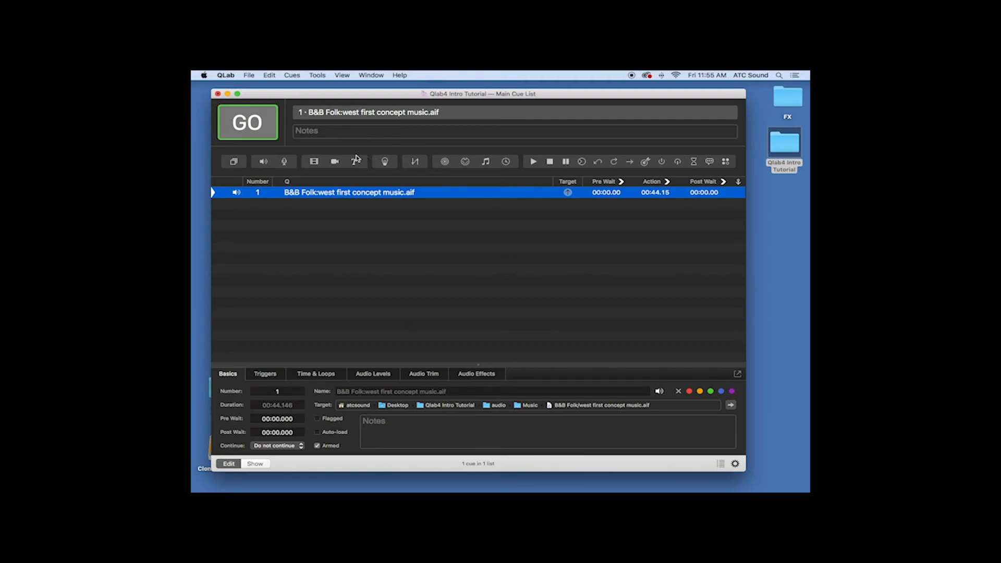
{"action": "left_click", "coordinate": [388, 375]}
{"action": "left_click", "coordinate": [318, 374]}
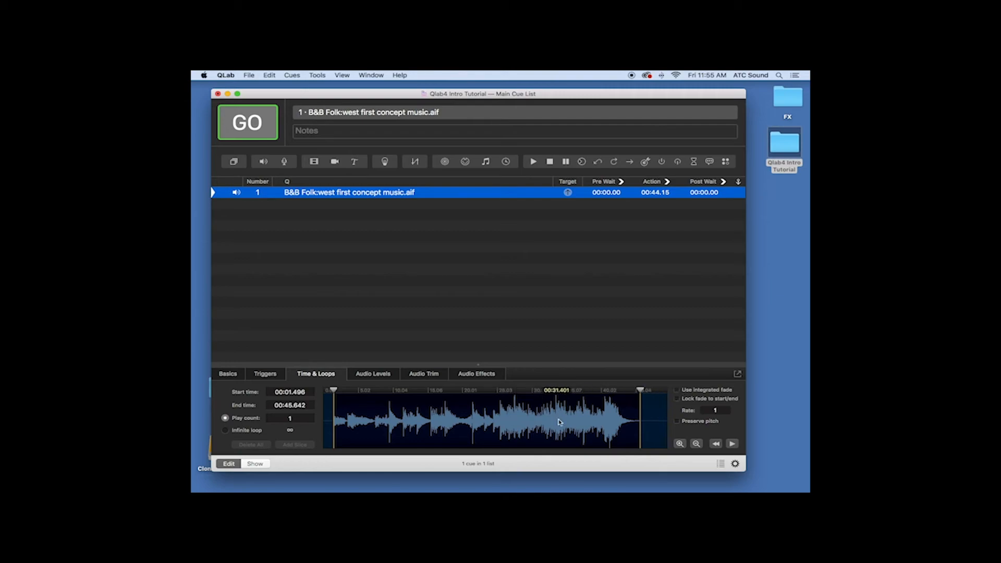
Step: Enable the integrated fade on the audio cue and add three control points along its volume curve
{"action": "left_click", "coordinate": [678, 391]}
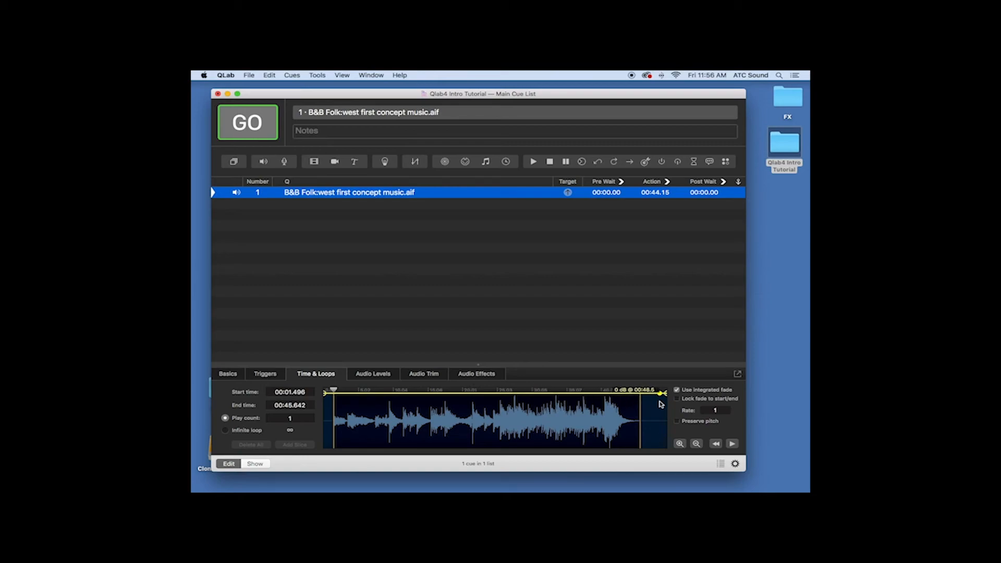
{"action": "left_click", "coordinate": [448, 393]}
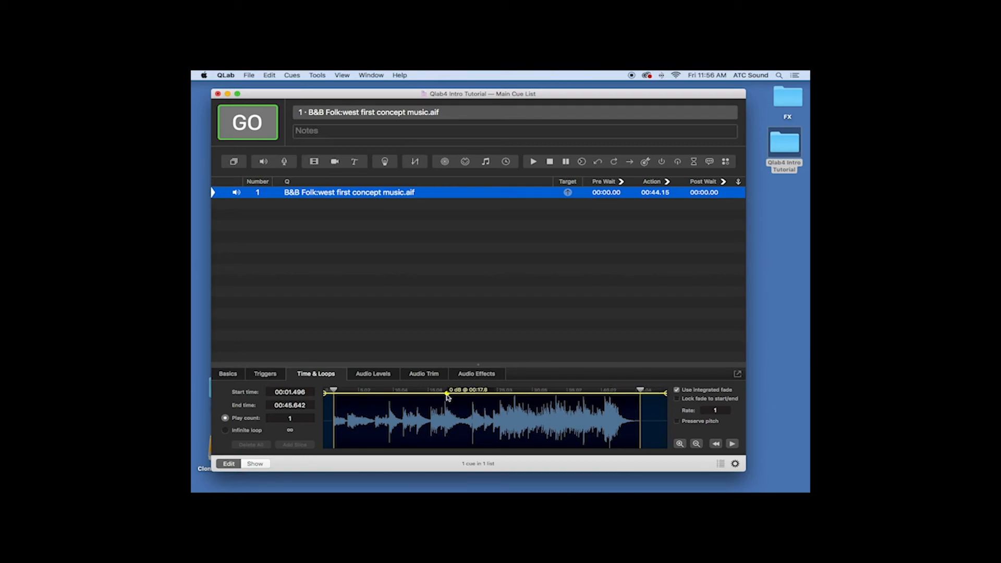
{"action": "left_click_drag", "start_coordinate": [447, 395], "coordinate": [472, 395]}
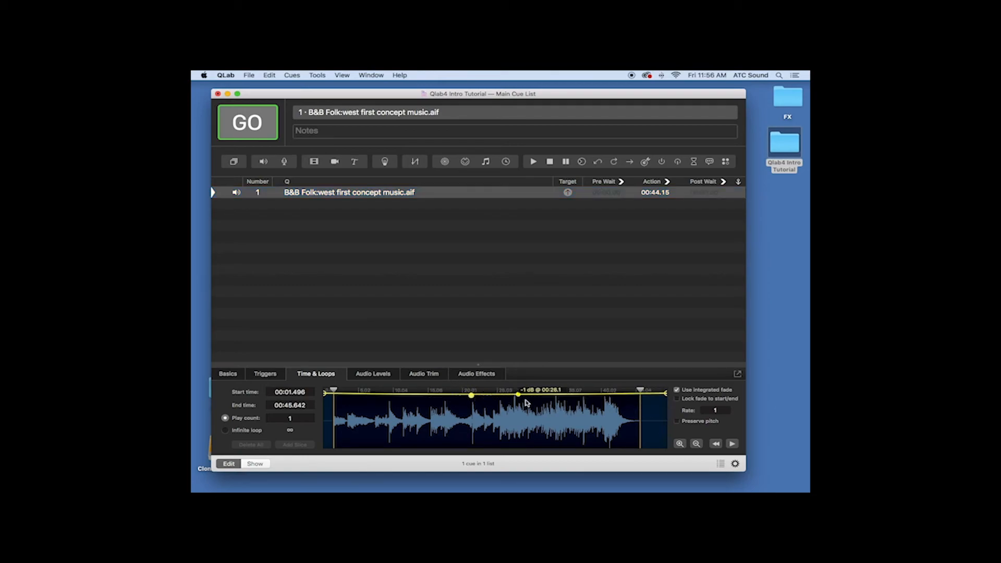
{"action": "left_click", "coordinate": [558, 395]}
{"action": "left_click", "coordinate": [597, 396]}
Step: Space out the three fade points and lower them with the curve's end, putting the middle one at about -11 dB
{"action": "left_click_drag", "start_coordinate": [559, 397], "coordinate": [533, 394]}
{"action": "mouse_move", "coordinate": [471, 396]}
{"action": "left_mouse_down"}
{"action": "mouse_move", "coordinate": [463, 413]}
{"action": "mouse_move", "coordinate": [462, 403]}
{"action": "left_mouse_up"}
{"action": "left_click_drag", "start_coordinate": [533, 394], "coordinate": [536, 403]}
{"action": "left_click_drag", "start_coordinate": [597, 396], "coordinate": [666, 405]}
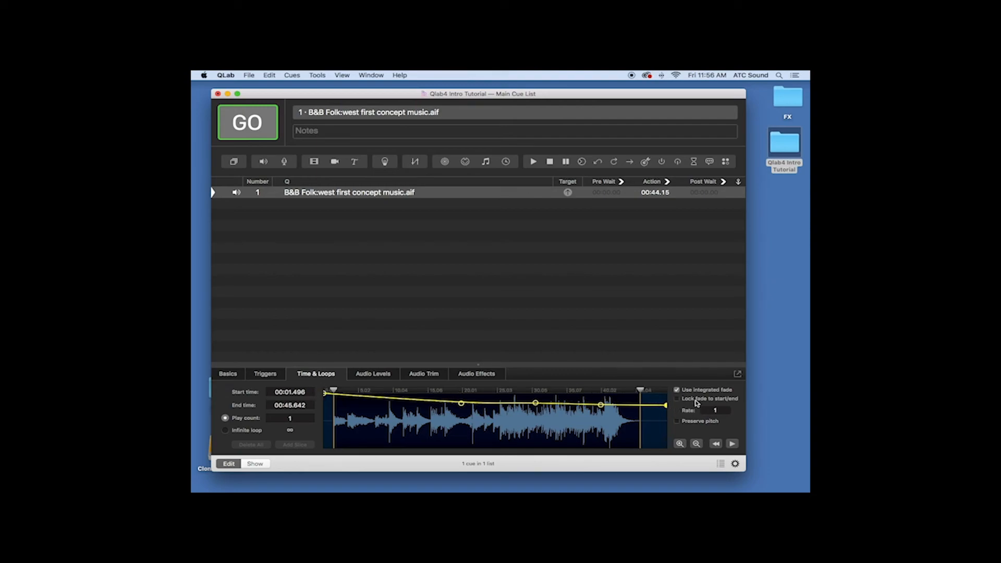
Step: Lock the fade to the cue's start and end, and slope the later points down to about -30 dB at the end
{"action": "left_click", "coordinate": [678, 399]}
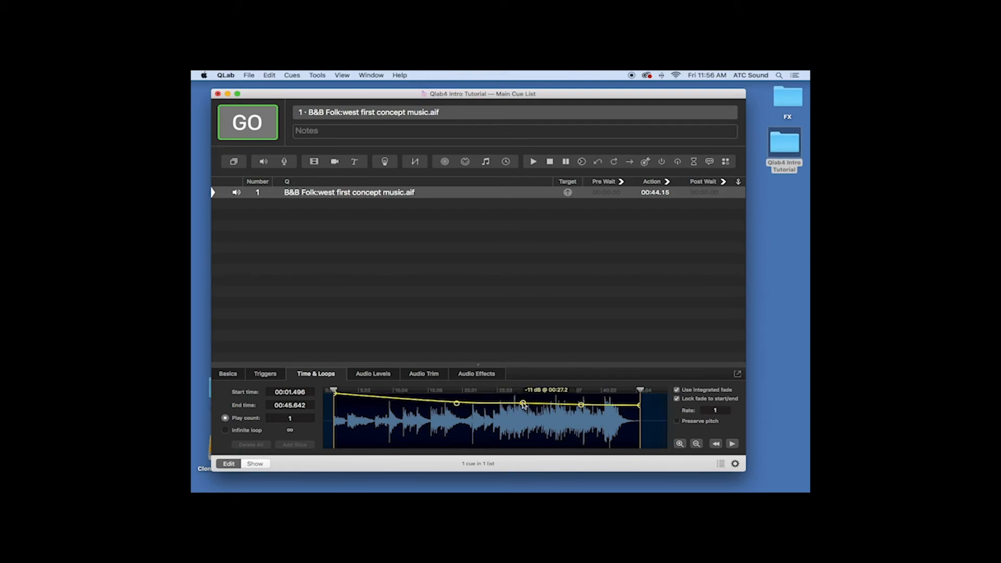
{"action": "left_click_drag", "start_coordinate": [522, 404], "coordinate": [640, 420]}
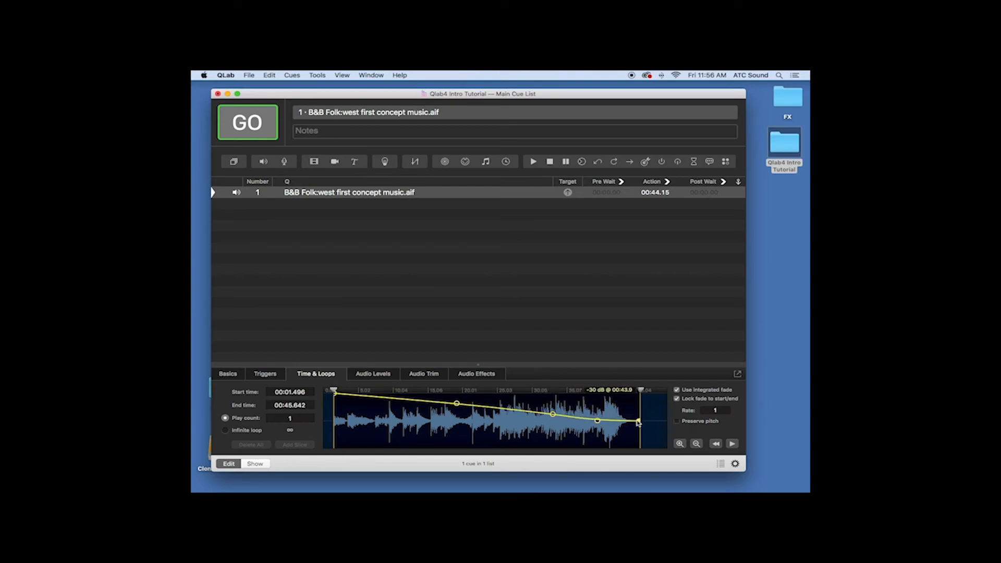
Step: Lower the integrated fade to about -26 dB across the cue's later section, and play the cue to audition the fade
{"action": "left_click_drag", "start_coordinate": [505, 410], "coordinate": [640, 418]}
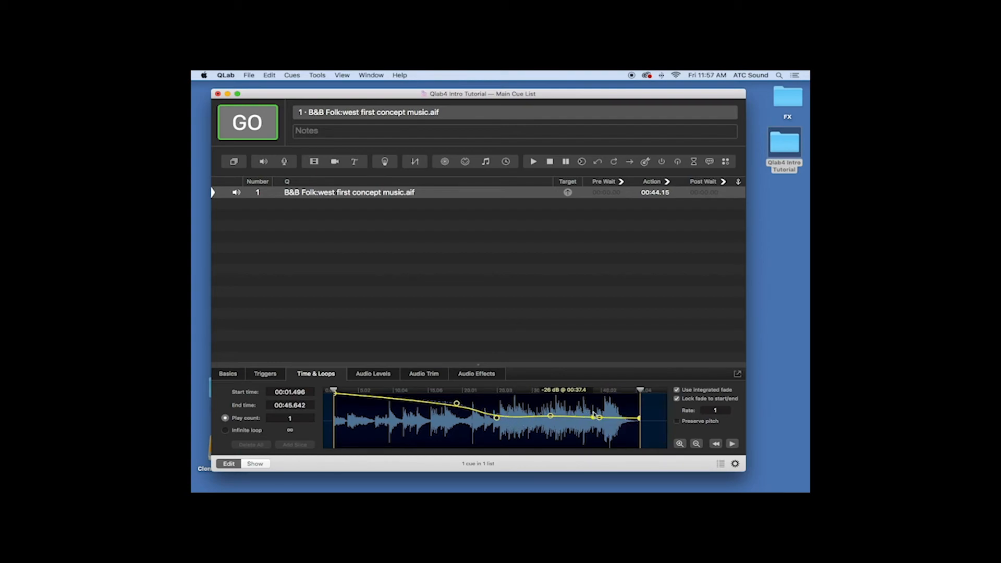
{"action": "left_click", "coordinate": [370, 191]}
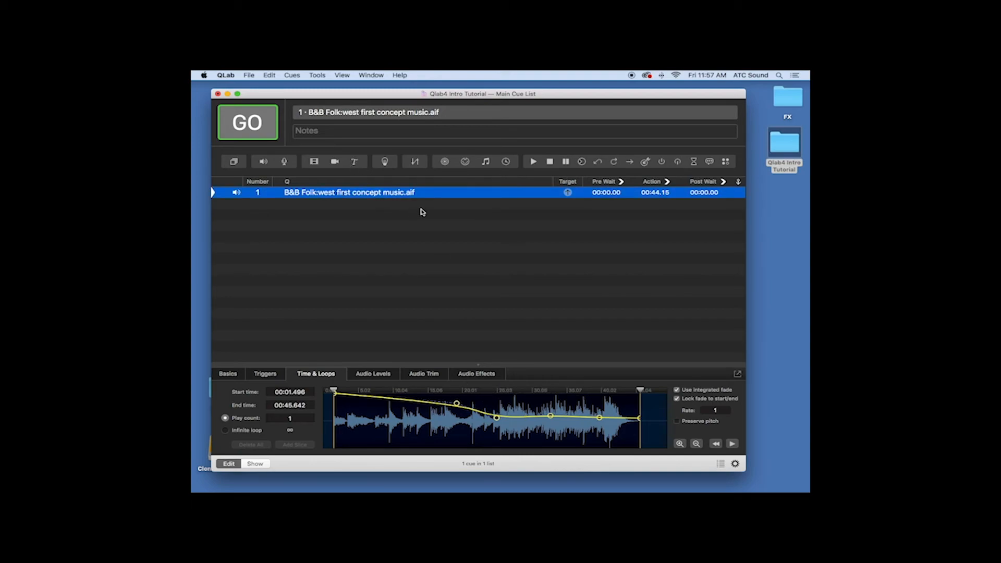
{"action": "key", "text": "space"}
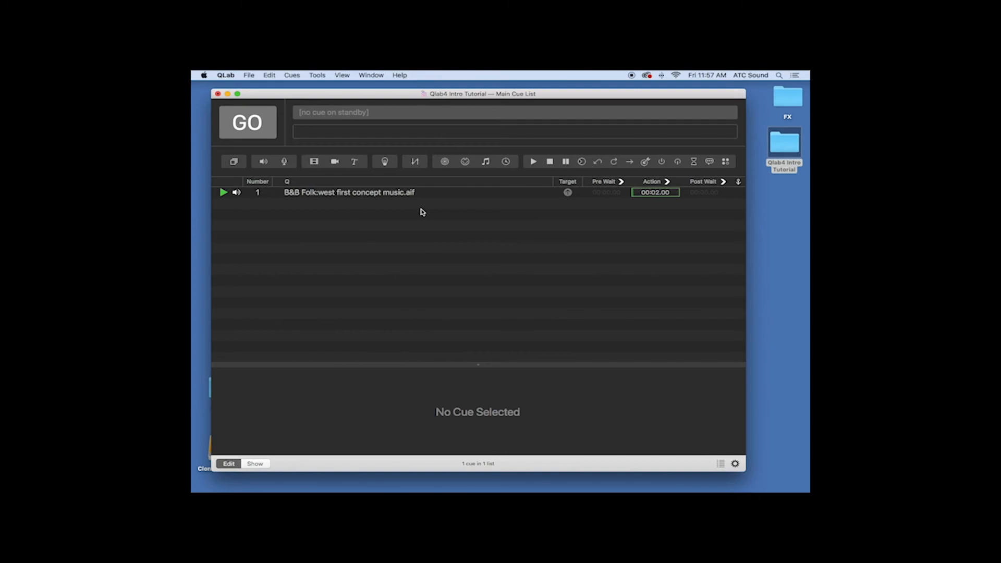
{"action": "left_click", "coordinate": [397, 194]}
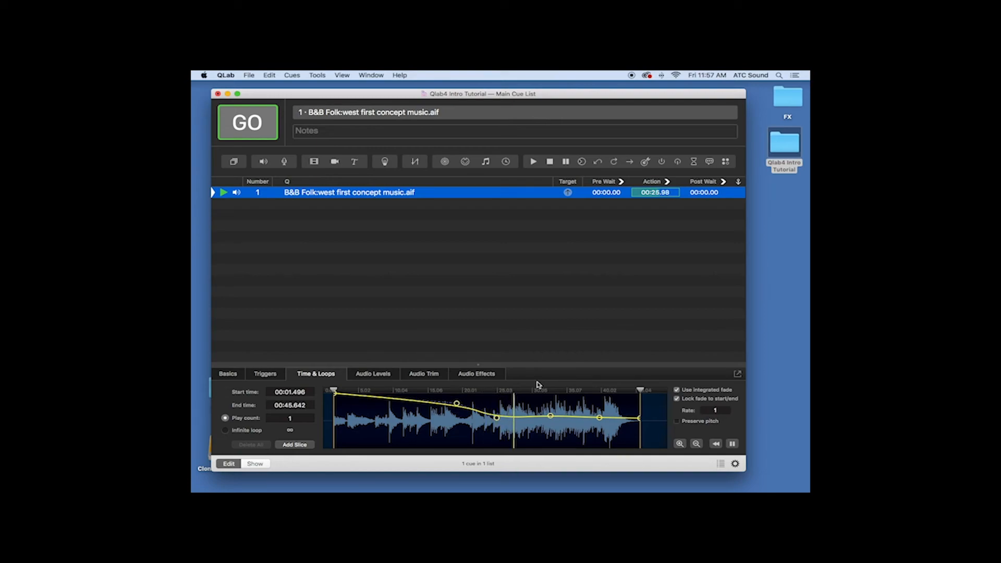
{"action": "key", "text": "space"}
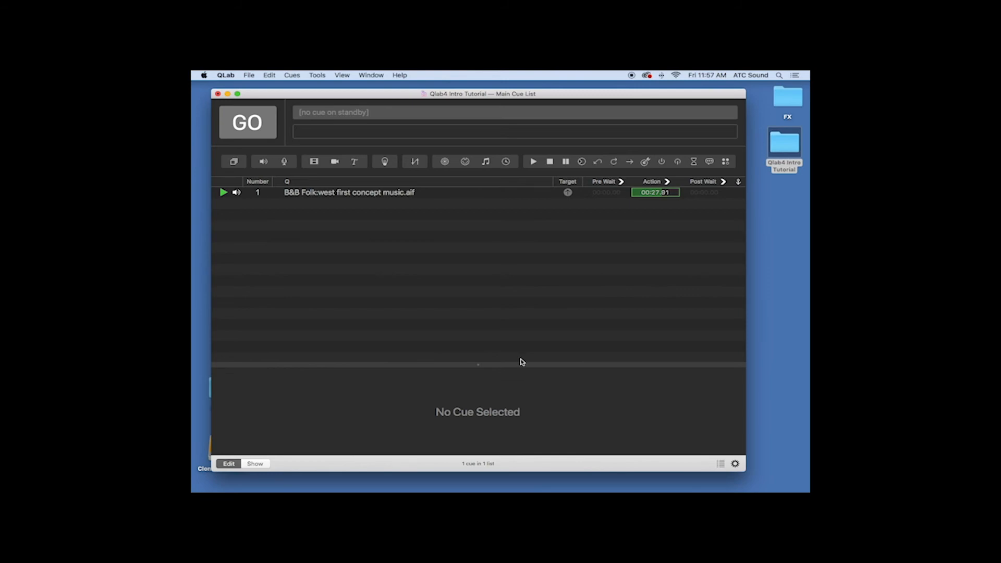
{"action": "key", "text": "Escape"}
{"action": "left_click", "coordinate": [425, 199]}
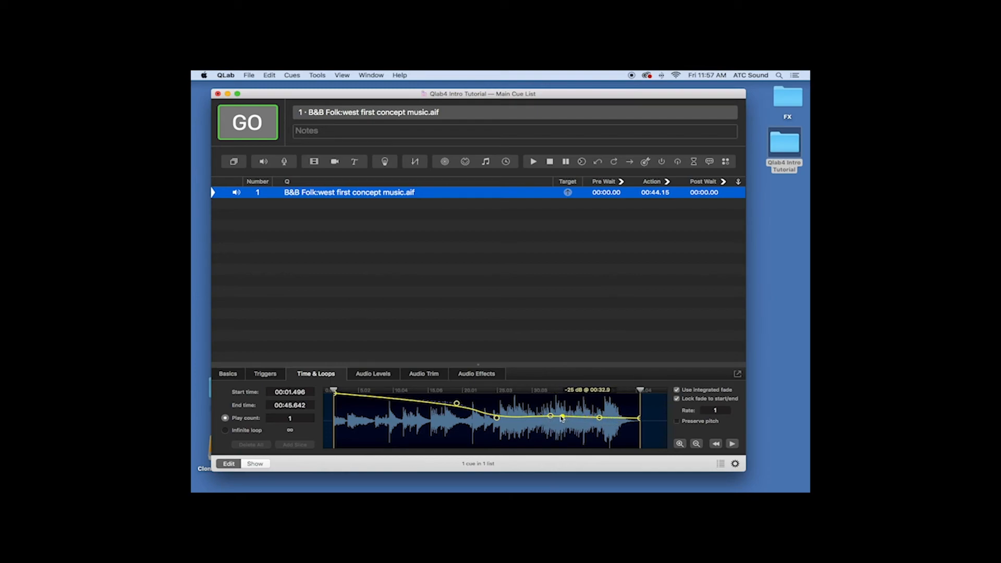
Step: Raise the later fade points to about -12 dB and hold the opening level until just before the drop
{"action": "left_click_drag", "start_coordinate": [497, 417], "coordinate": [600, 407]}
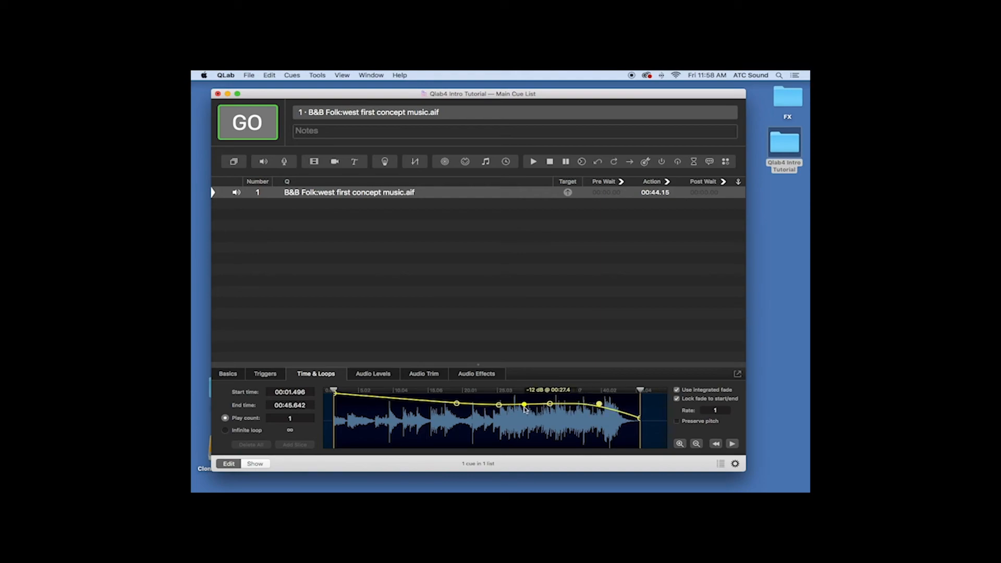
{"action": "mouse_move", "coordinate": [457, 404]}
{"action": "left_mouse_down"}
{"action": "mouse_move", "coordinate": [450, 394]}
{"action": "mouse_move", "coordinate": [470, 397]}
{"action": "left_mouse_up"}
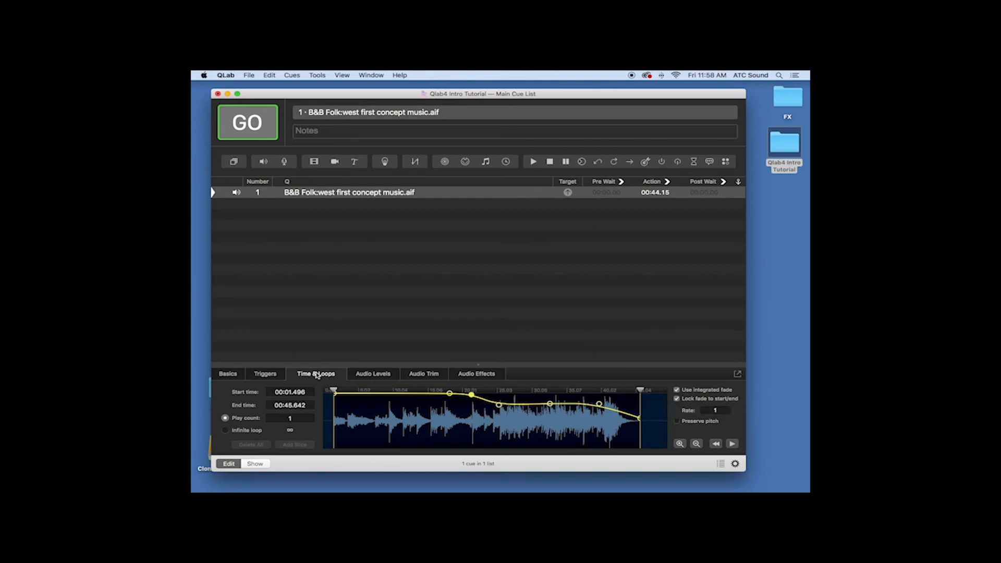
Step: Turn off the integrated fade and set the cue's playback rate to 0.92 with pitch preservation off
{"action": "left_click", "coordinate": [676, 390]}
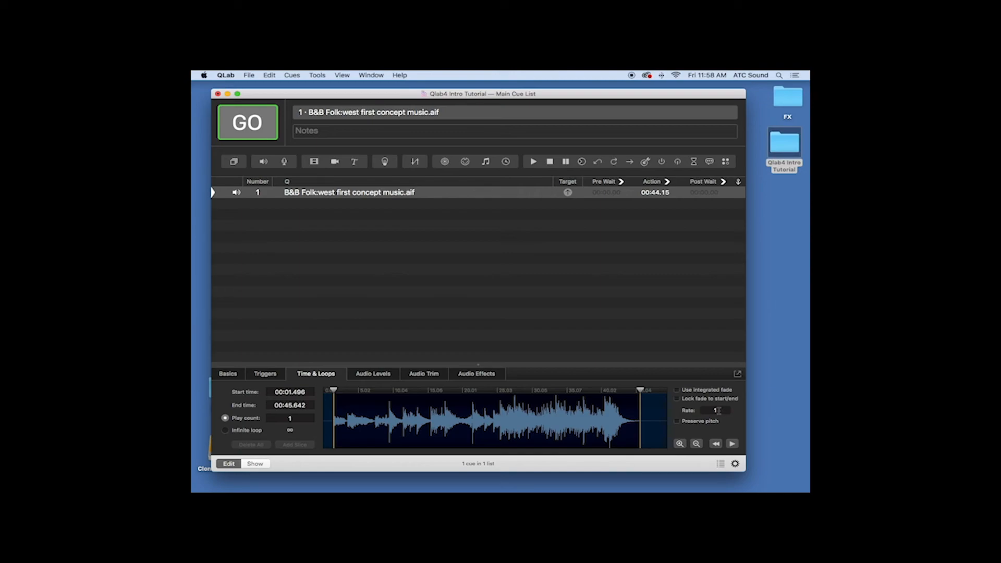
{"action": "key", "text": "Return"}
{"action": "left_click", "coordinate": [716, 409]}
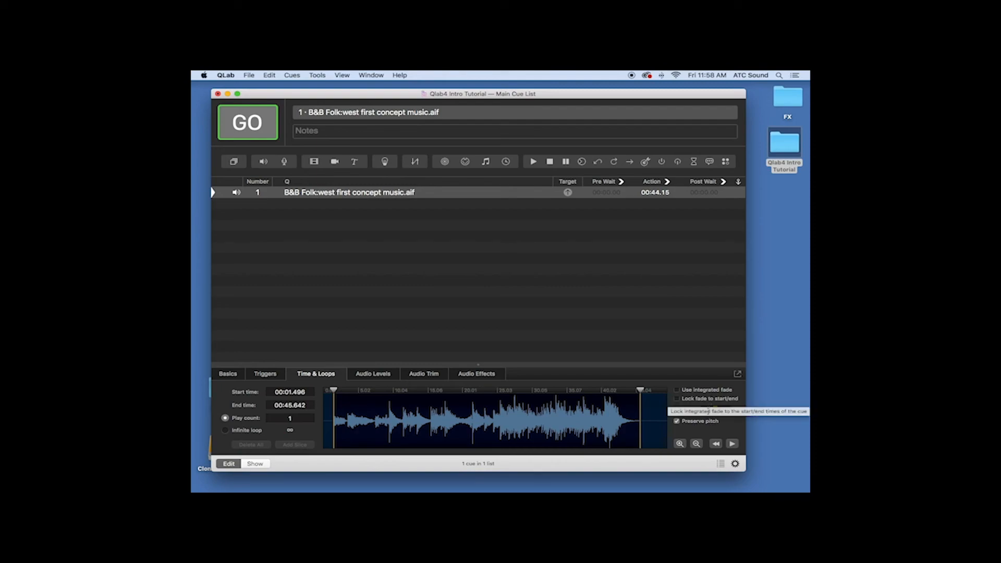
{"action": "left_click", "coordinate": [677, 421]}
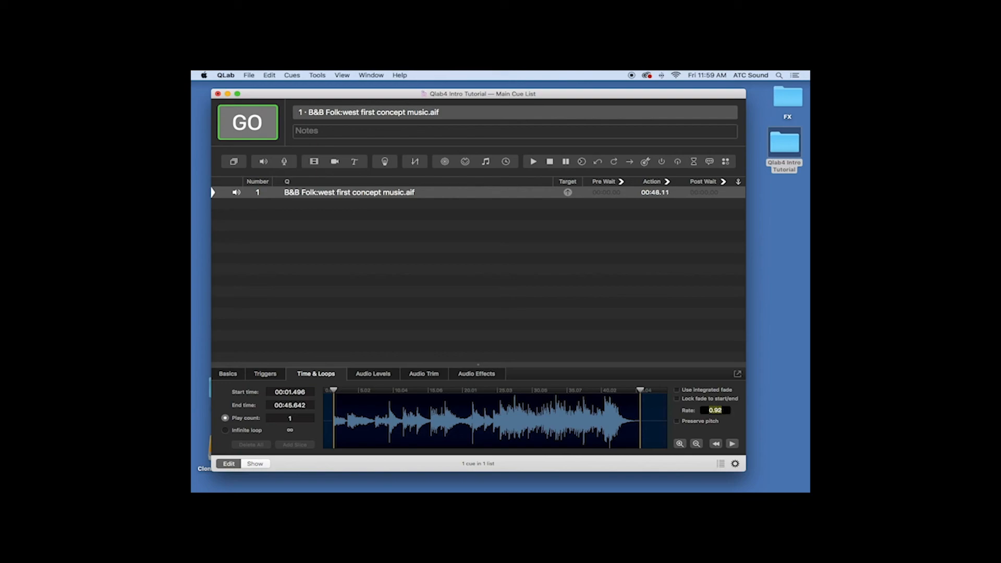
{"action": "key", "text": "Return"}
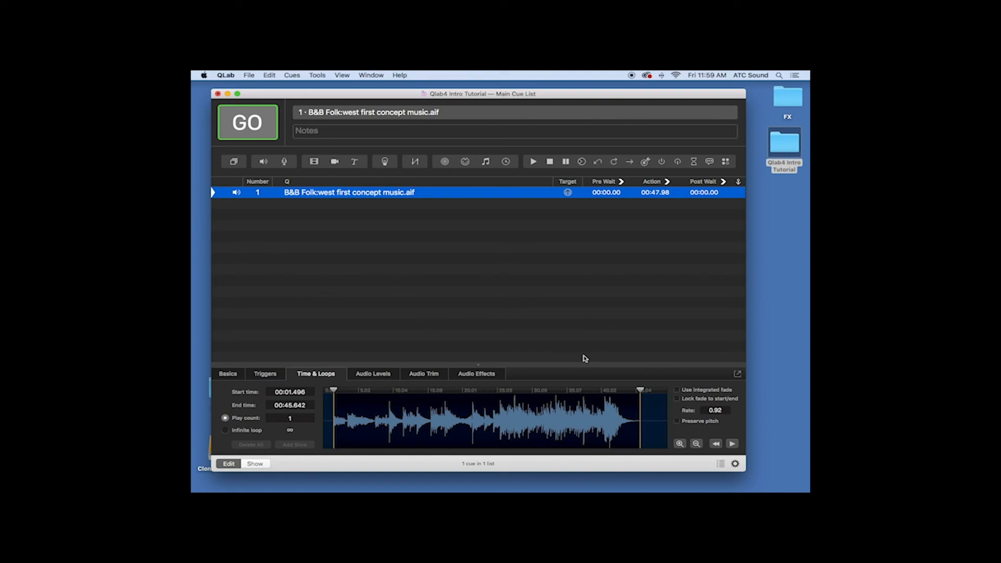
Step: Play the cue and vary its rate during playback, raising it to 1.66 and then setting it to 0.8
{"action": "key", "text": "space"}
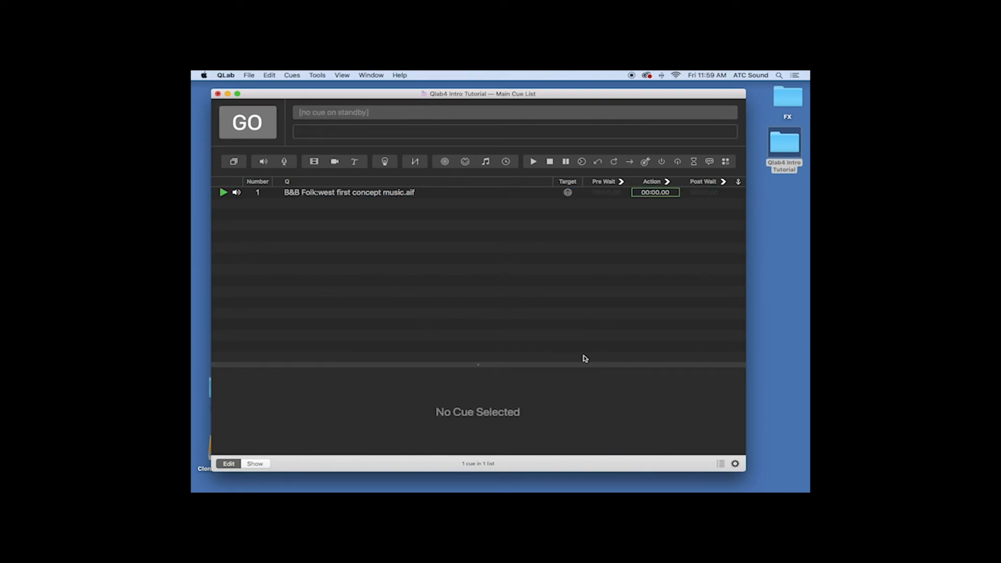
{"action": "left_click", "coordinate": [408, 192]}
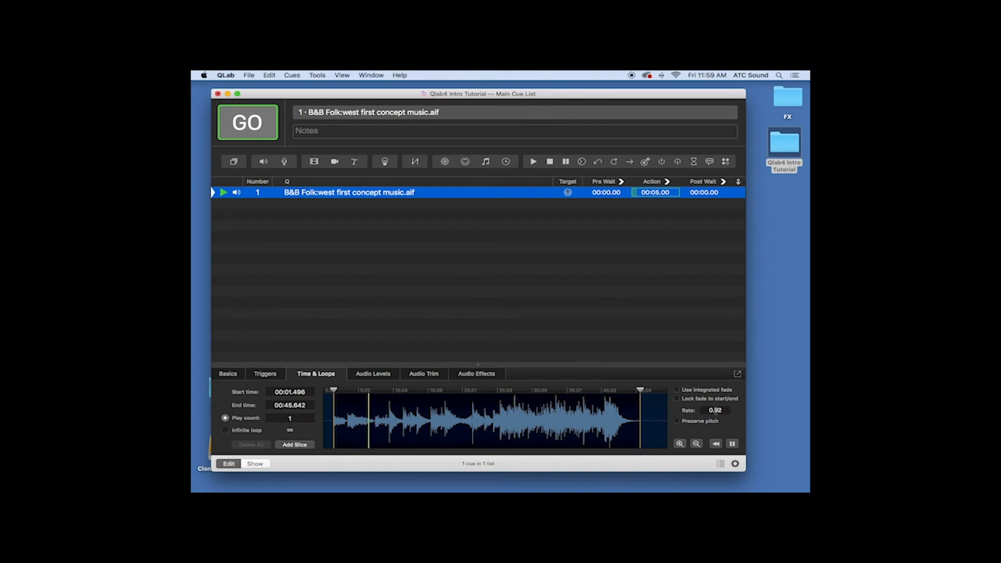
{"action": "left_click", "coordinate": [717, 411]}
{"action": "type", "text": "0.631.41"}
{"action": "key", "text": "Return"}
{"action": "type", "text": "1.66"}
{"action": "key", "text": "Return"}
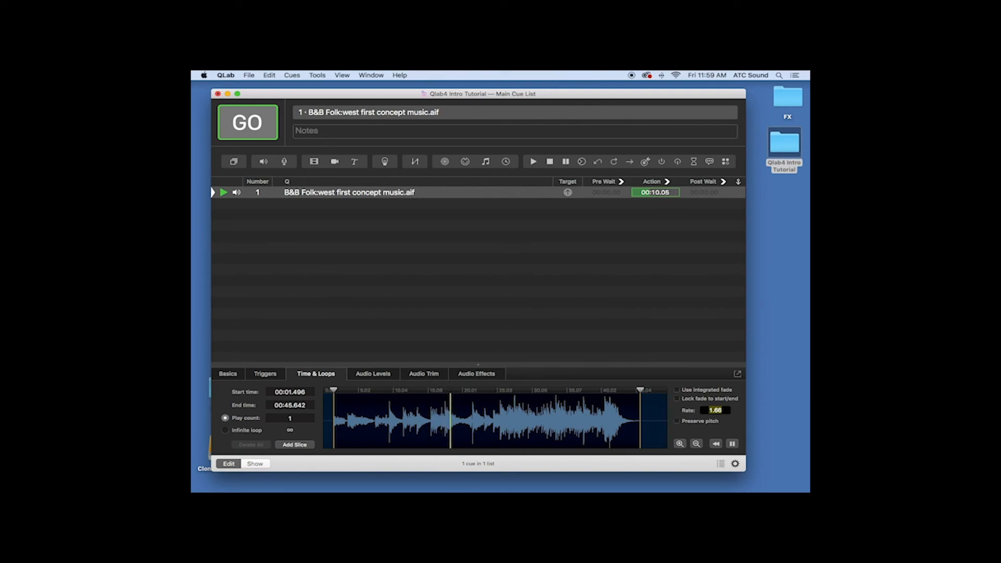
{"action": "type", "text": "0.8"}
{"action": "key", "text": "Return"}
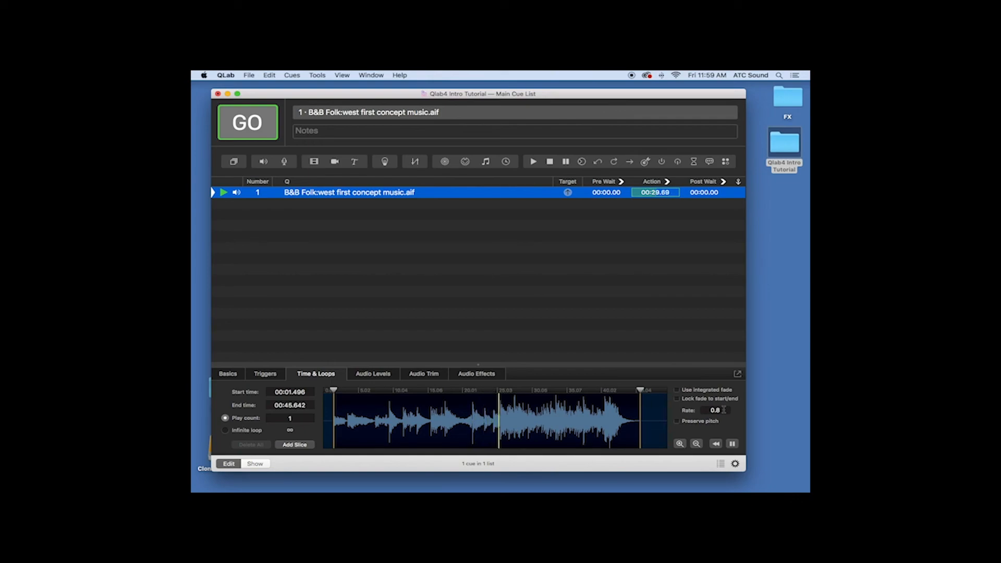
Step: Turn on pitch preservation and vary the playing cue's rate from 0.72 up to 1.5
{"action": "mouse_move", "coordinate": [724, 410]}
{"action": "left_mouse_down"}
{"action": "mouse_move", "coordinate": [724, 380]}
{"action": "mouse_move", "coordinate": [724, 413]}
{"action": "left_mouse_up"}
{"action": "left_click", "coordinate": [694, 423]}
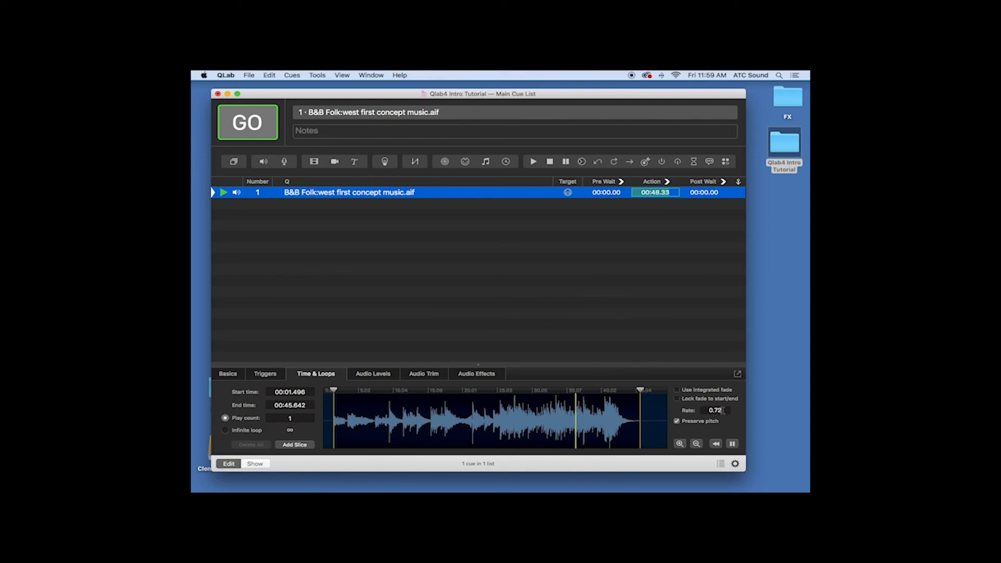
{"action": "left_click_drag", "start_coordinate": [723, 410], "coordinate": [724, 371]}
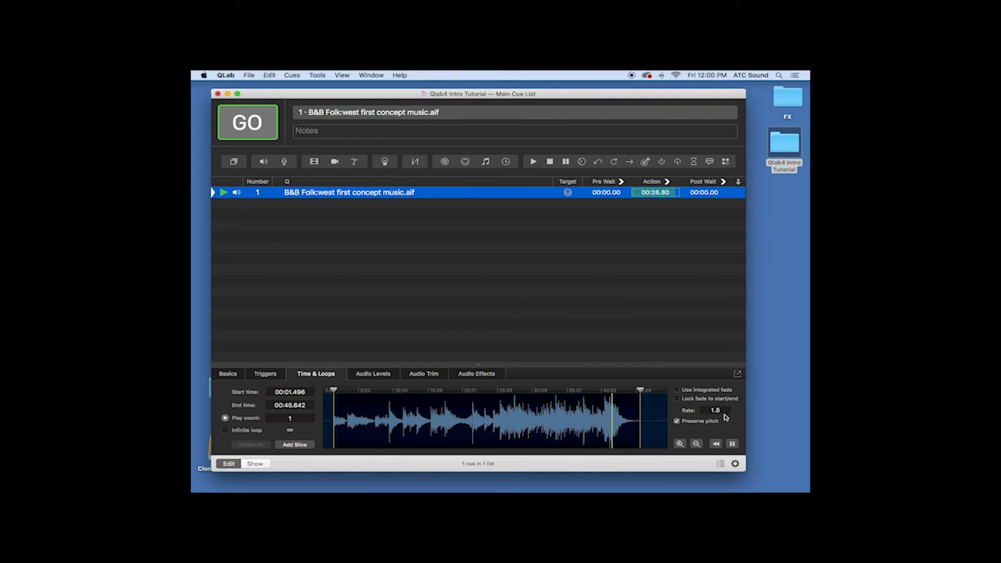
{"action": "key", "text": "space"}
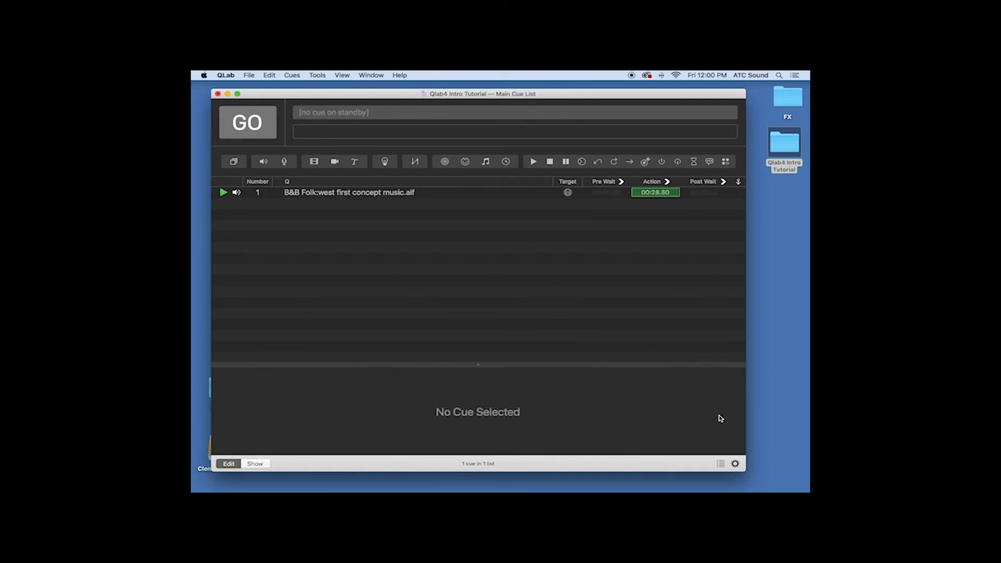
Step: Replay the cue with its pitch preserved and slow its rate to 0.68 during playback
{"action": "left_click", "coordinate": [461, 197]}
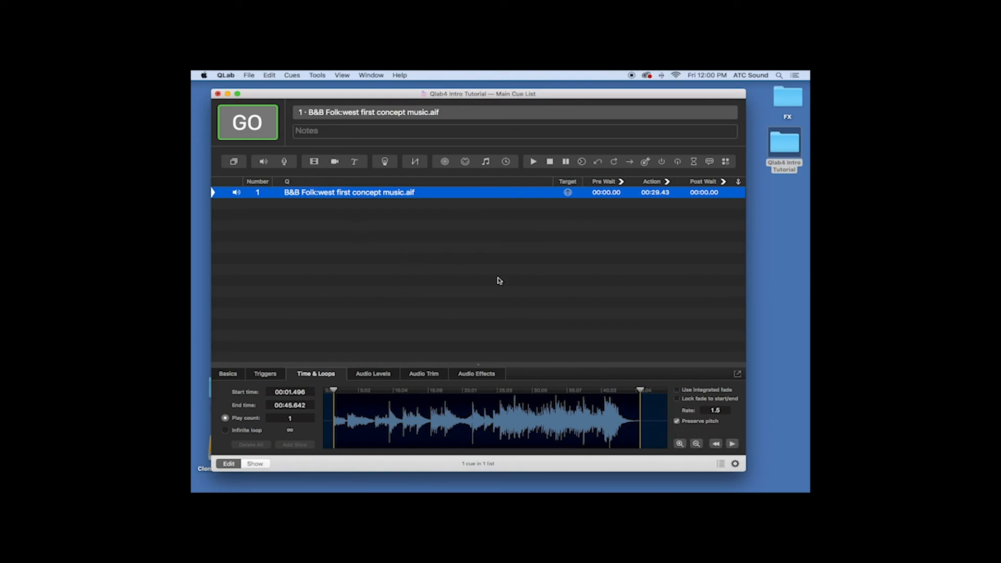
{"action": "key", "text": "space"}
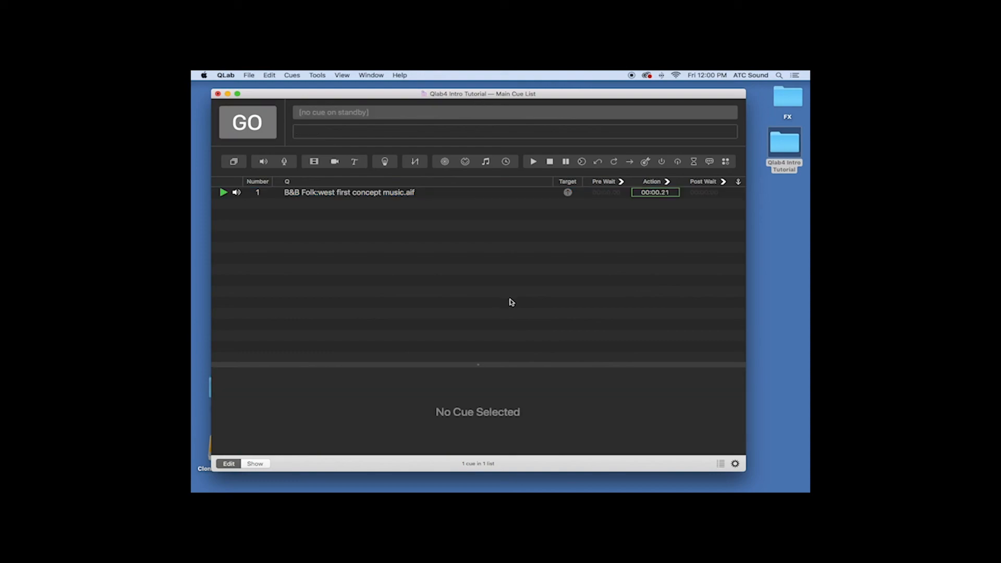
{"action": "left_click", "coordinate": [371, 194]}
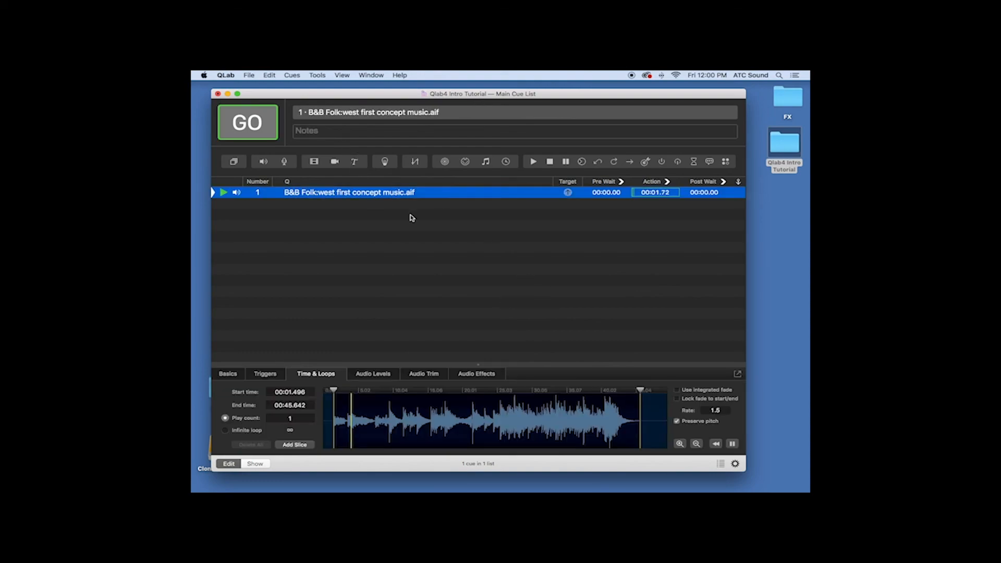
{"action": "left_click", "coordinate": [722, 411]}
{"action": "type", "text": "0.68"}
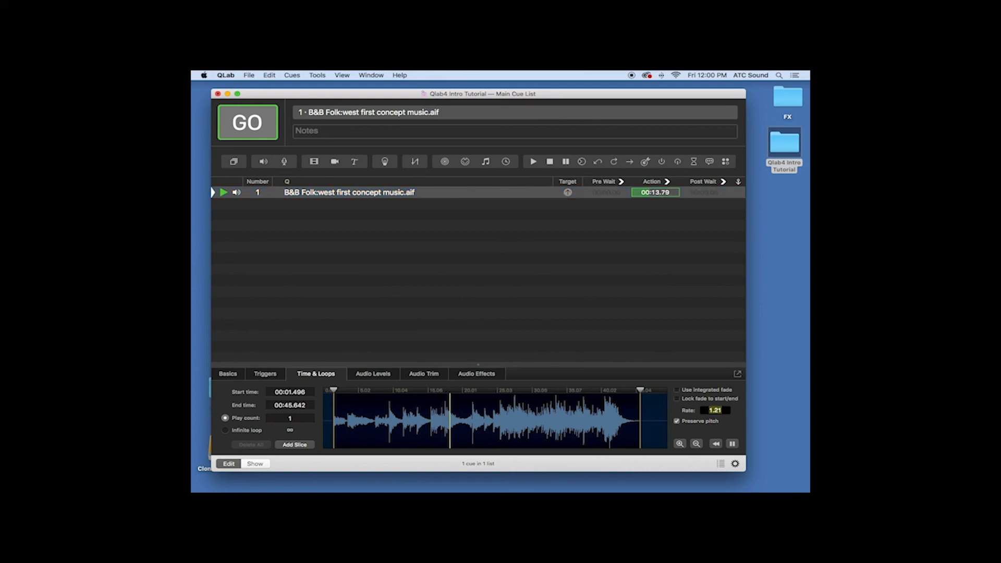
{"action": "key", "text": "Return"}
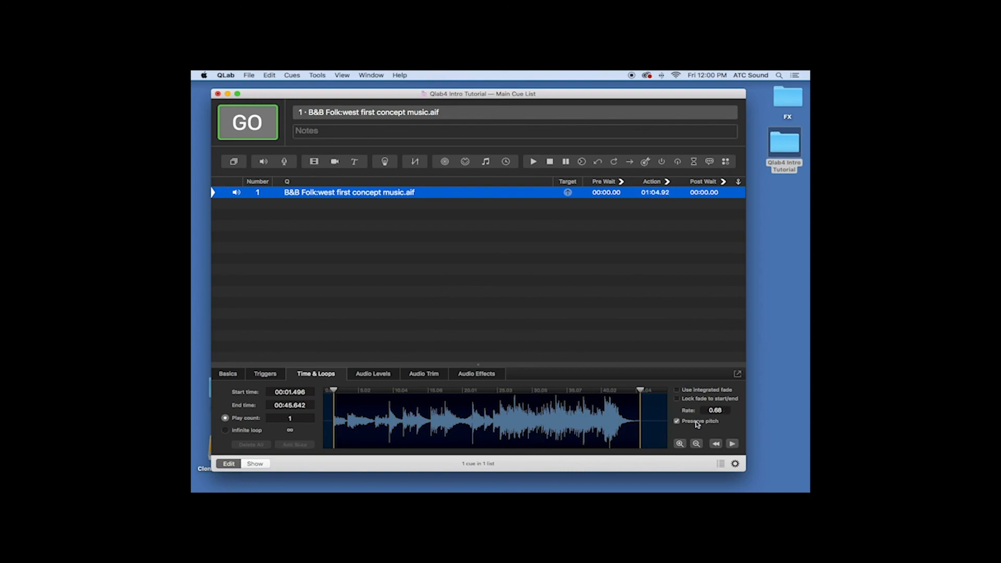
Step: Turn off pitch preservation and reset the cue's rate to 1
{"action": "left_click", "coordinate": [677, 422]}
{"action": "left_click", "coordinate": [715, 410]}
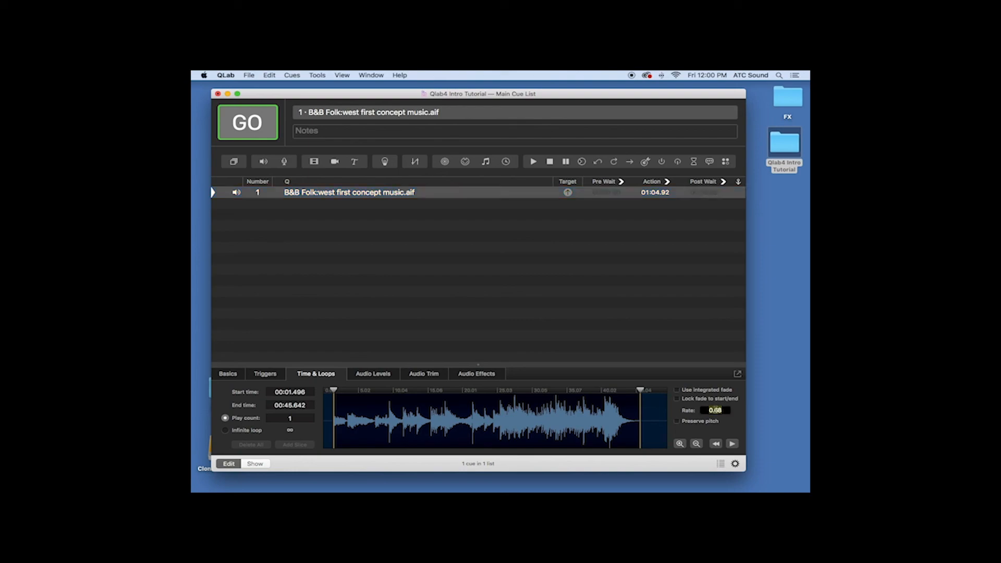
{"action": "left_click_drag", "start_coordinate": [722, 410], "coordinate": [722, 402]}
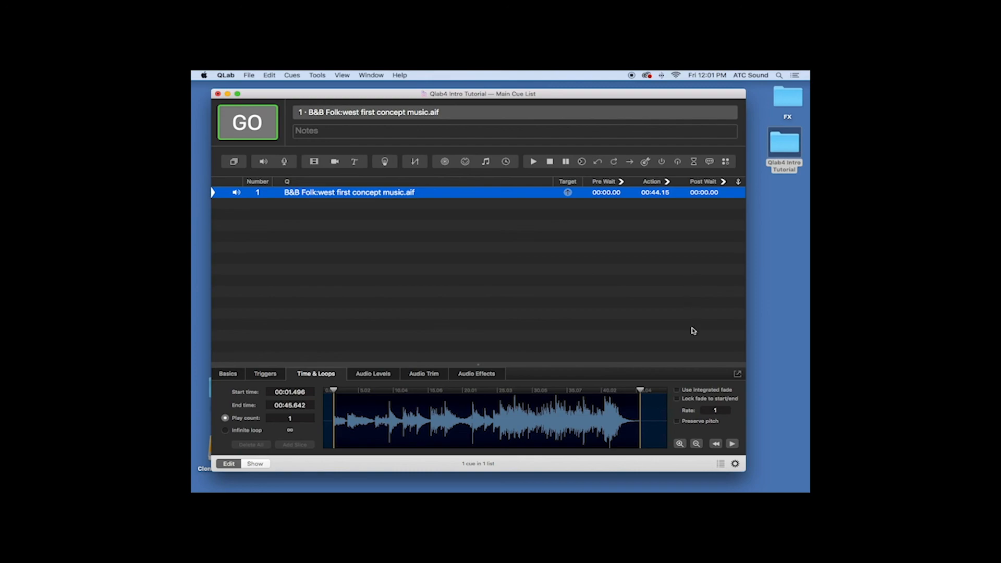
Step: Try playback rates of 1.45, 0.75 and 0.79 on the cue, undoing and redoing the last change before readjusting the rate
{"action": "double_click", "coordinate": [719, 410]}
{"action": "type", "text": "1.45"}
{"action": "key", "text": "Return"}
{"action": "double_click", "coordinate": [719, 409]}
{"action": "type", "text": "0.75"}
{"action": "key", "text": "Return"}
{"action": "double_click", "coordinate": [713, 409]}
{"action": "type", "text": "0.79"}
{"action": "key", "text": "Return"}
{"action": "key", "text": "super+z"}
{"action": "key", "text": "super+shift+z"}
{"action": "left_click_drag", "start_coordinate": [714, 411], "coordinate": [715, 411]}
Step: Review the audio cue's trigger, audio level and audio trim settings
{"action": "left_click", "coordinate": [368, 376]}
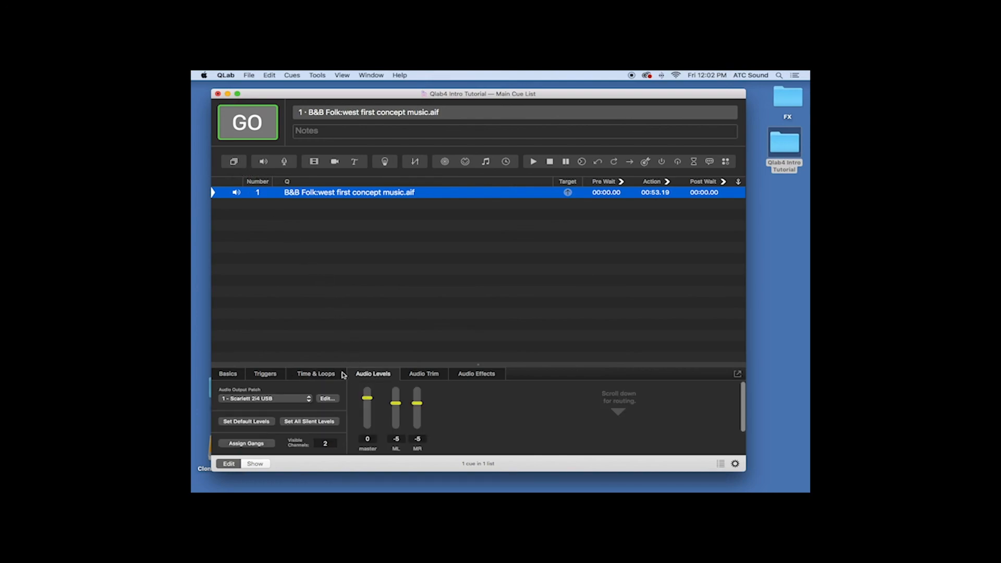
{"action": "left_click", "coordinate": [311, 375]}
{"action": "left_click", "coordinate": [272, 377]}
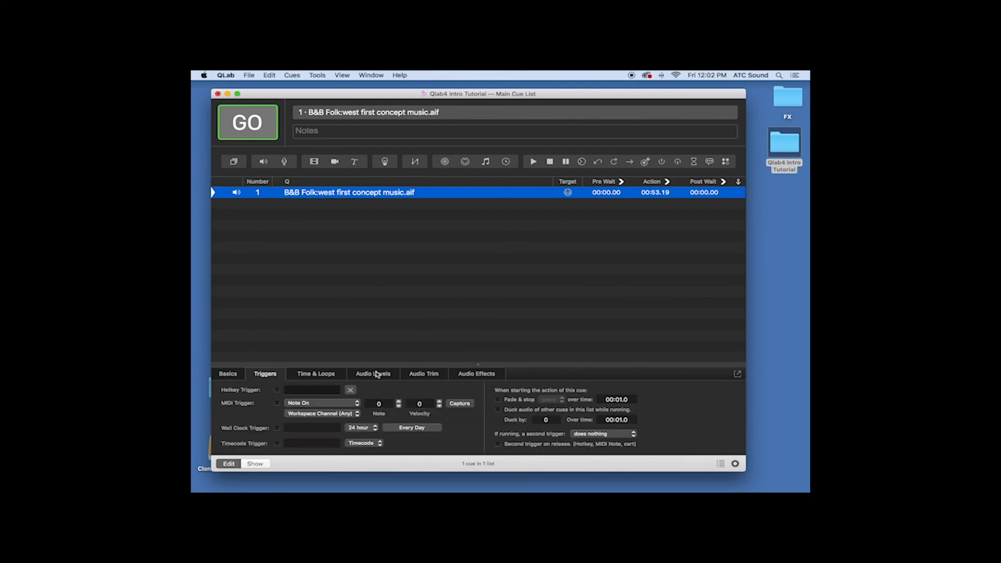
{"action": "left_click", "coordinate": [384, 374]}
{"action": "left_click", "coordinate": [414, 375]}
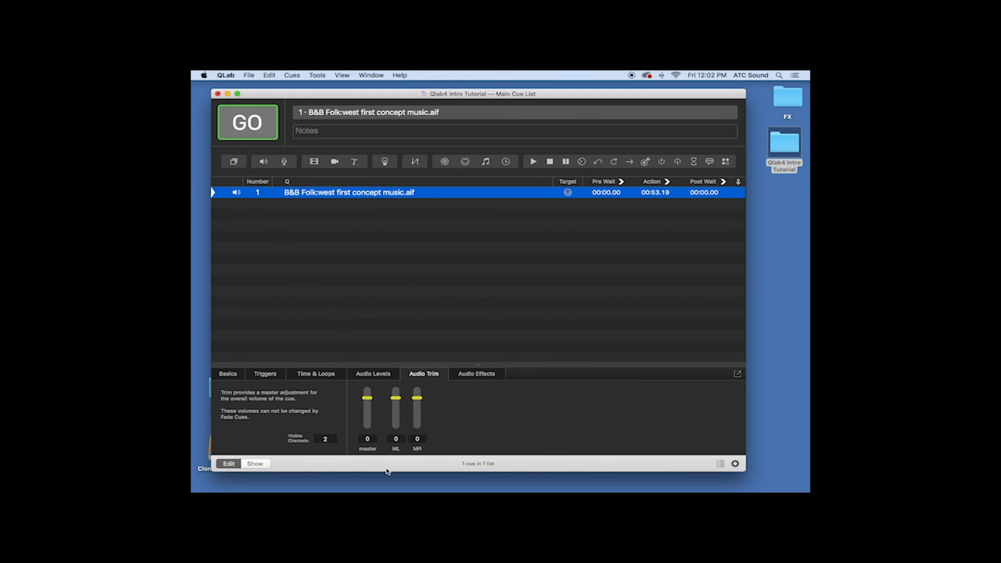
{"action": "mouse_move", "coordinate": [398, 492]}
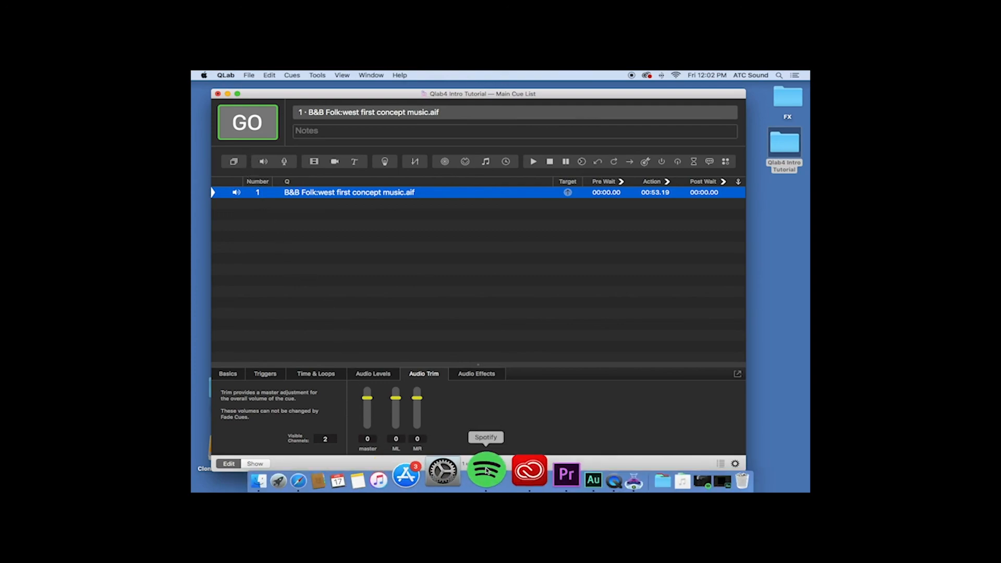